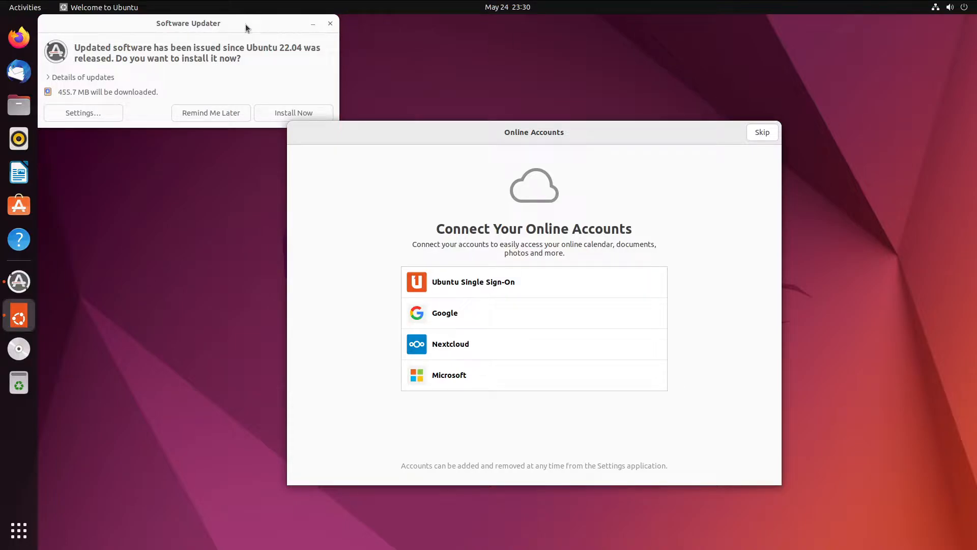
pyautogui.moveTo(246, 28); pyautogui.dragTo(256, 32)
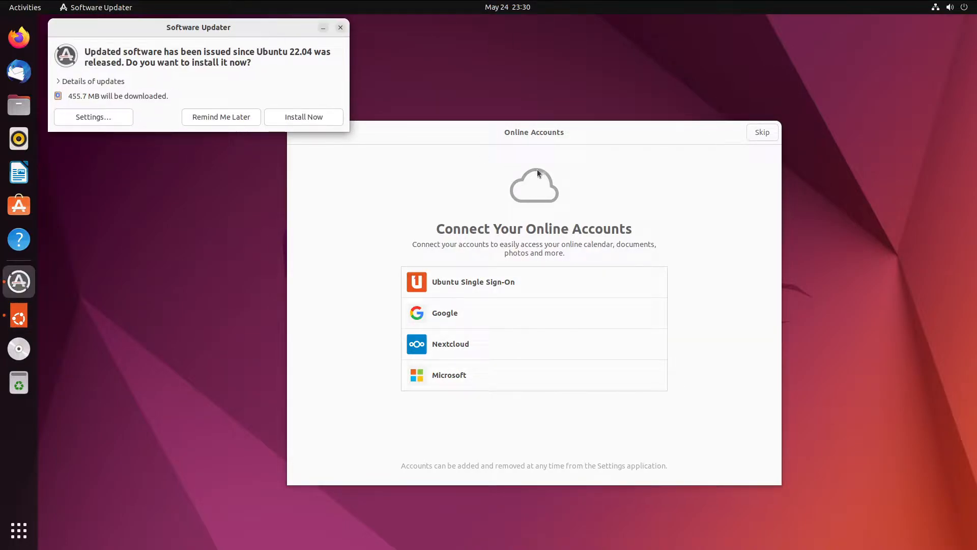
pyautogui.moveTo(527, 129); pyautogui.dragTo(493, 91)
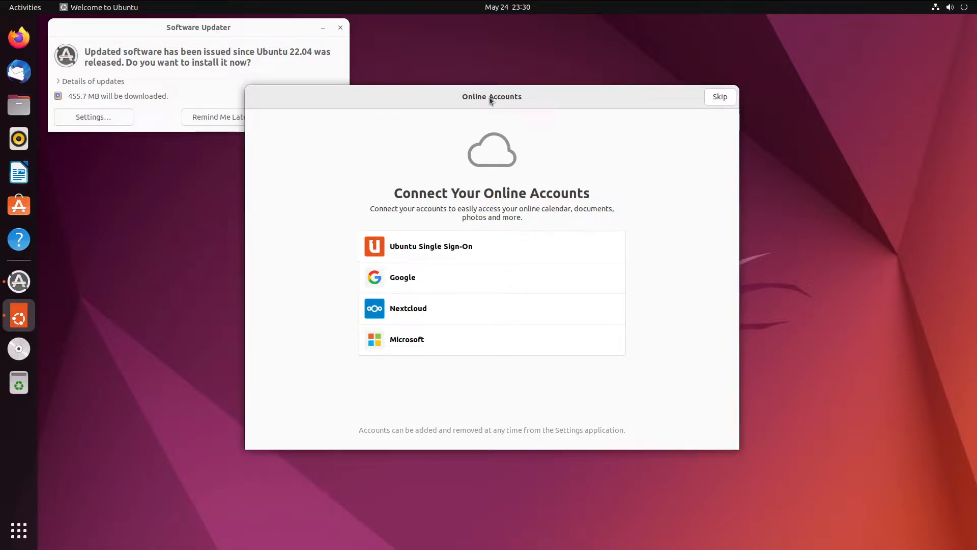
pyautogui.moveTo(489, 97); pyautogui.dragTo(476, 99)
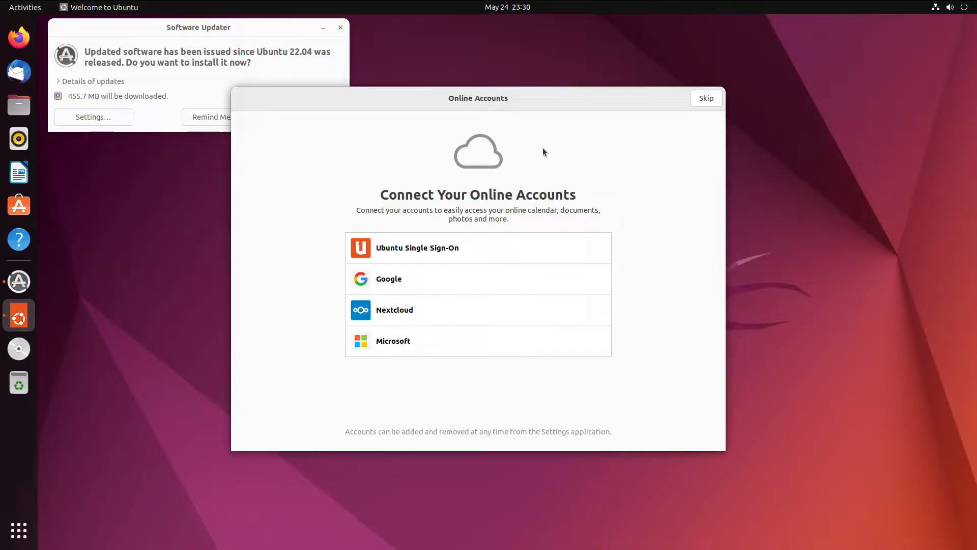
pyautogui.moveTo(477, 99)
pyautogui.mouseDown()
pyautogui.moveTo(521, 113)
pyautogui.moveTo(487, 99)
pyautogui.mouseUp()
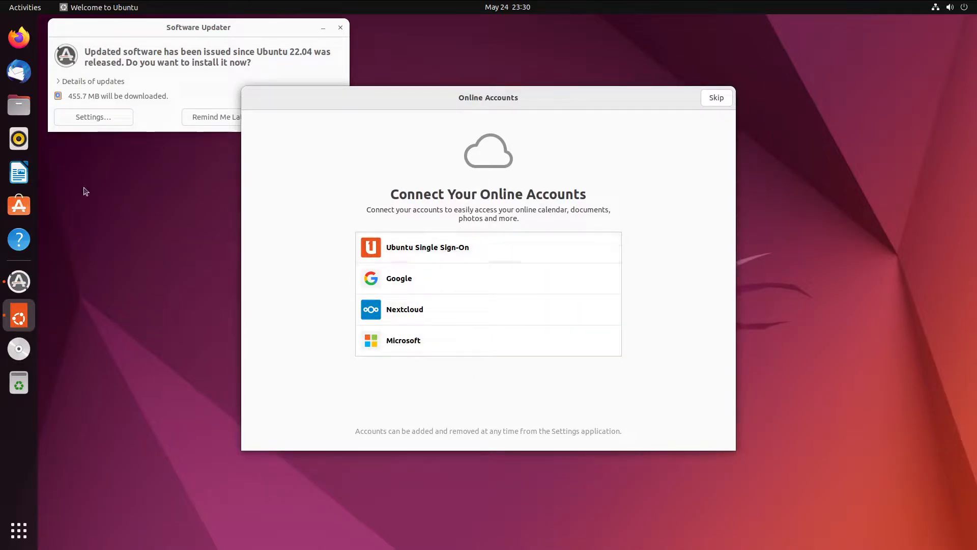
# Search the installed applications for "mail", clear the search and return to the desktop
pyautogui.click(19, 530)
pyautogui.scroll(-1, 484, 263)
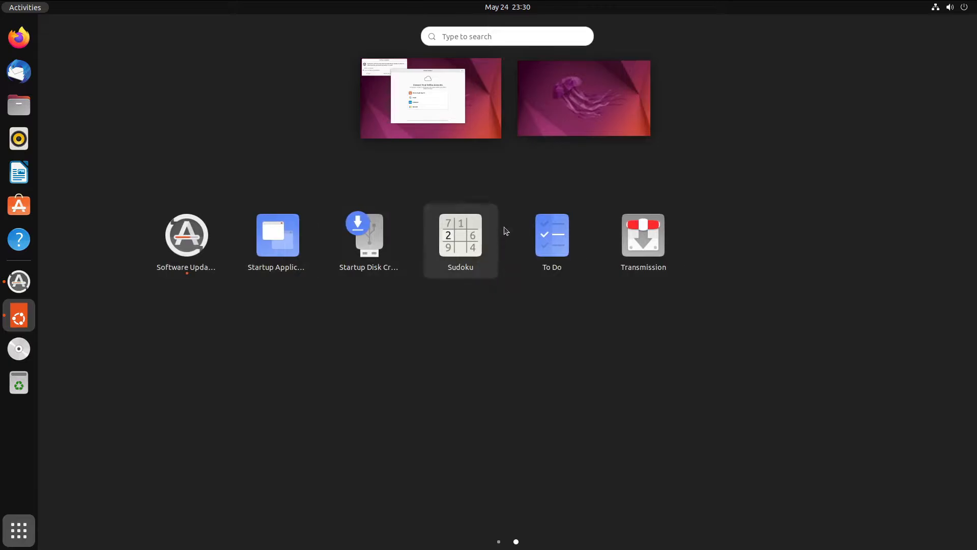
pyautogui.write('mail')
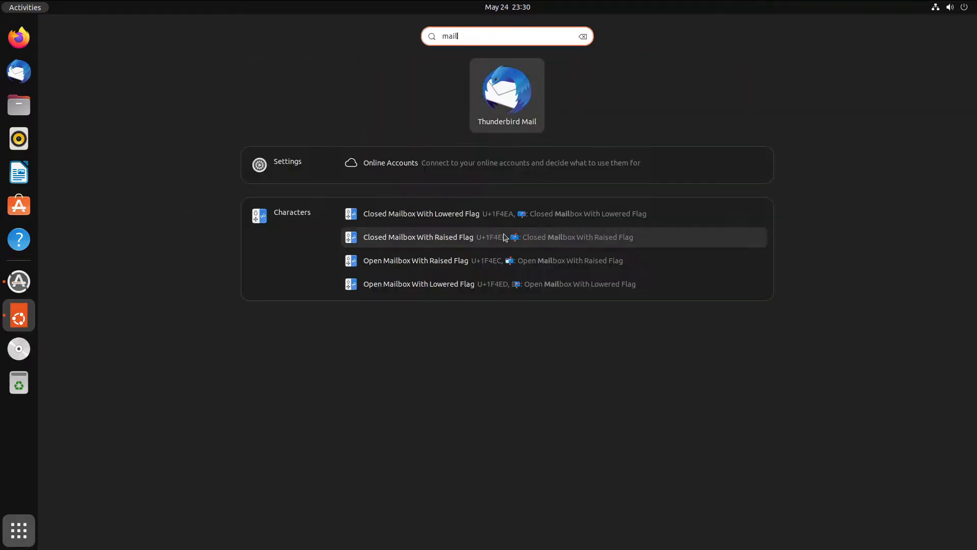
pyautogui.press('BackSpace')
pyautogui.press('BackSpace')
pyautogui.press('BackSpace')
pyautogui.press('BackSpace')
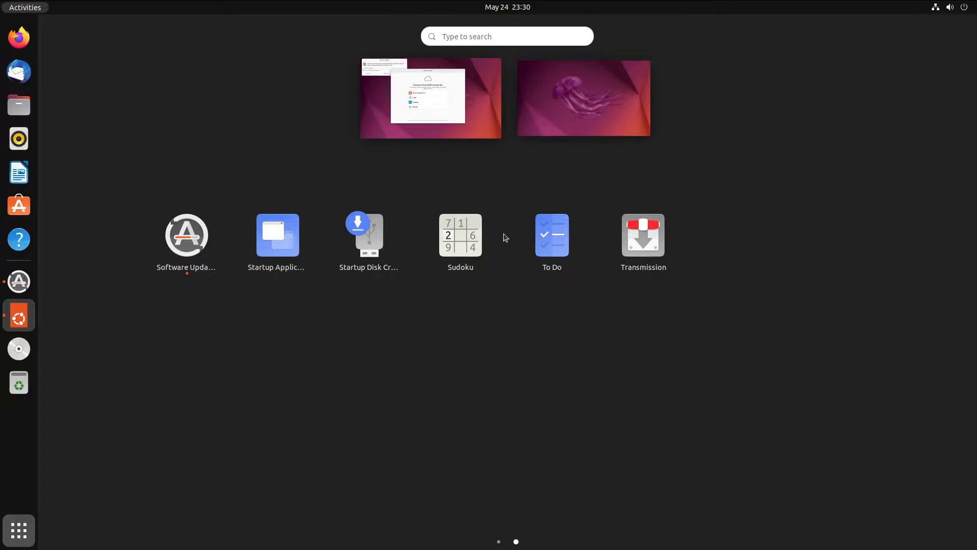
pyautogui.press('Escape')
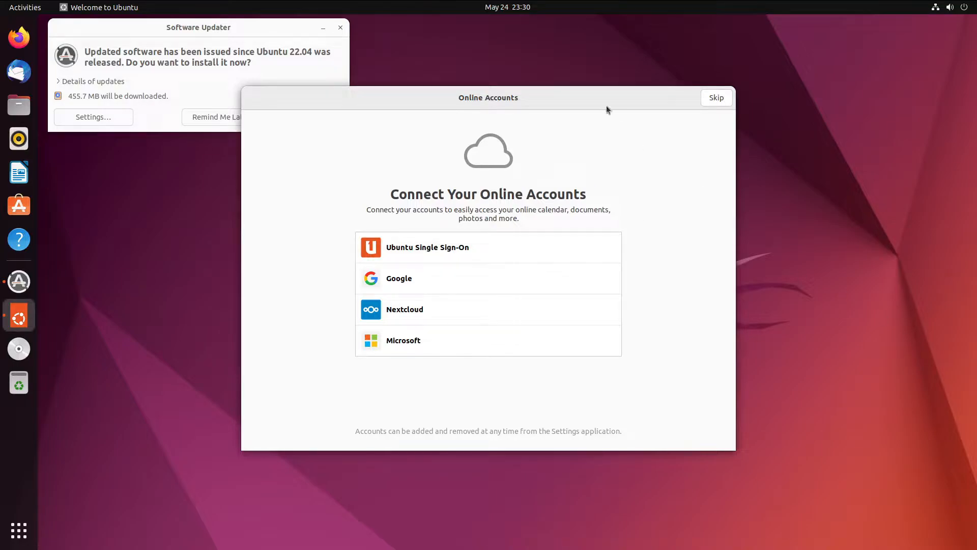
# Skip connecting online accounts and reposition the Software Updater and welcome setup windows
pyautogui.click(257, 31)
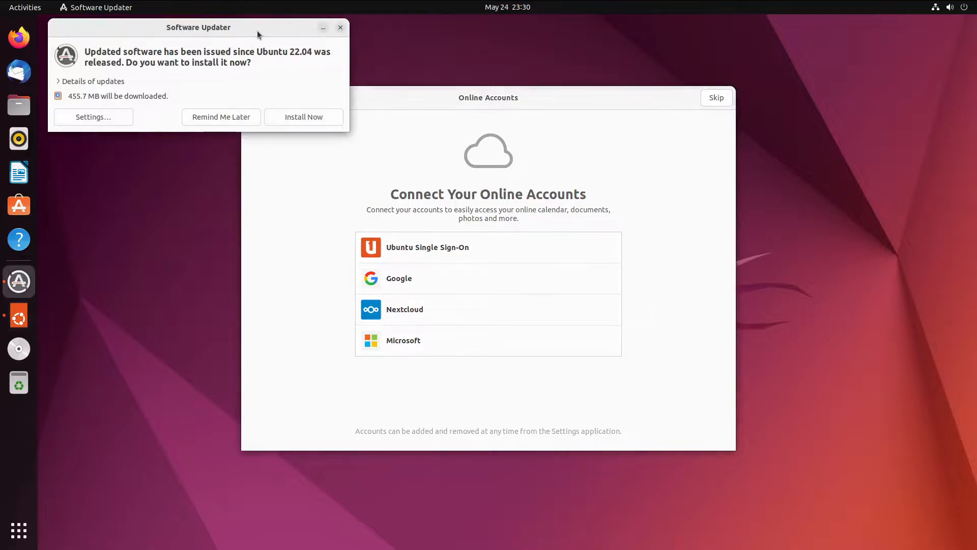
pyautogui.click(713, 98)
pyautogui.moveTo(139, 23)
pyautogui.mouseDown()
pyautogui.moveTo(155, 20)
pyautogui.moveTo(149, 35)
pyautogui.mouseUp()
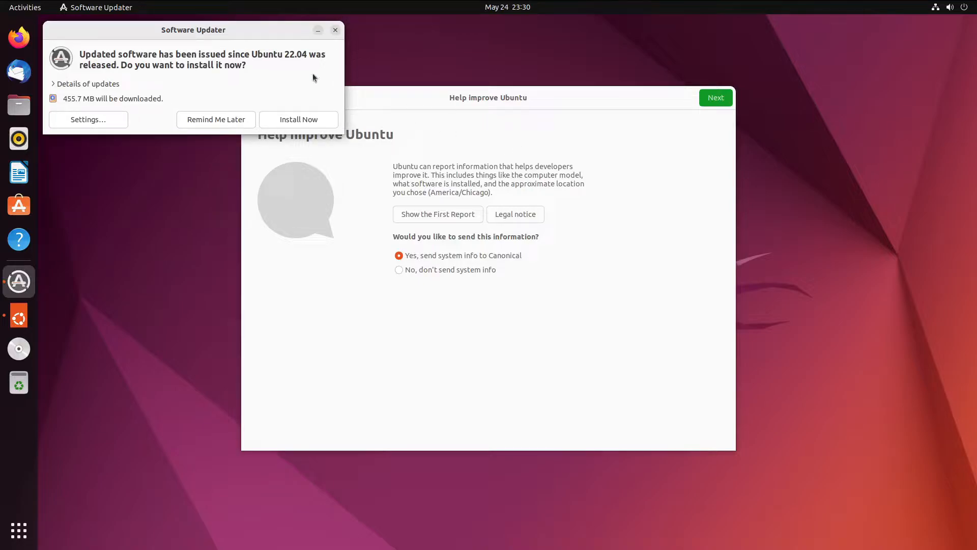
pyautogui.moveTo(514, 95); pyautogui.dragTo(518, 106)
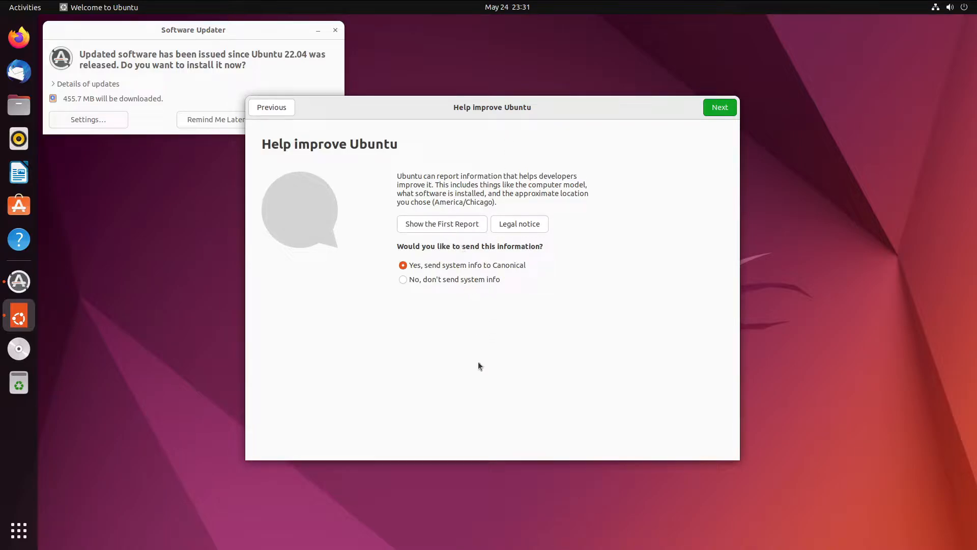
# Choose not to send system info and continue past the Privacy page without enabling Location Services
pyautogui.click(417, 266)
pyautogui.click(481, 279)
pyautogui.click(730, 111)
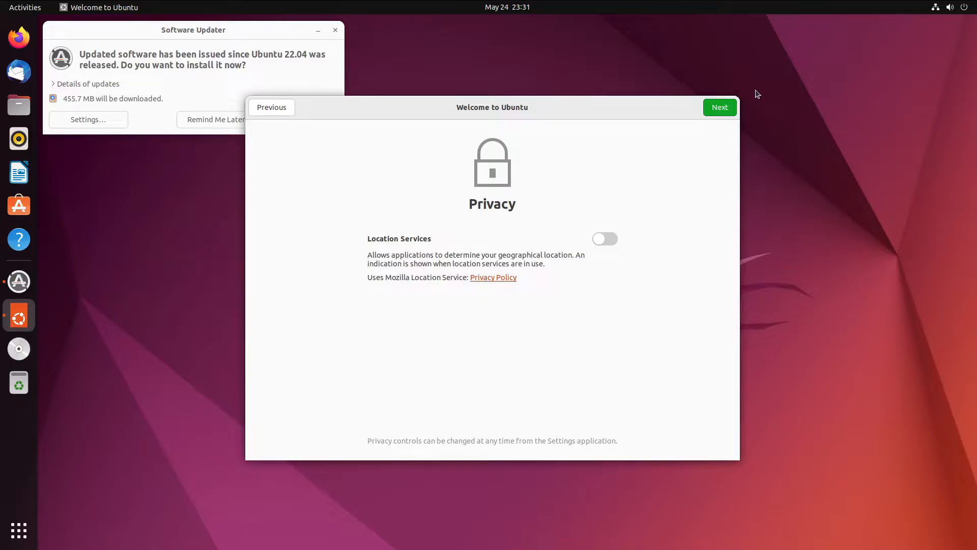
pyautogui.click(716, 105)
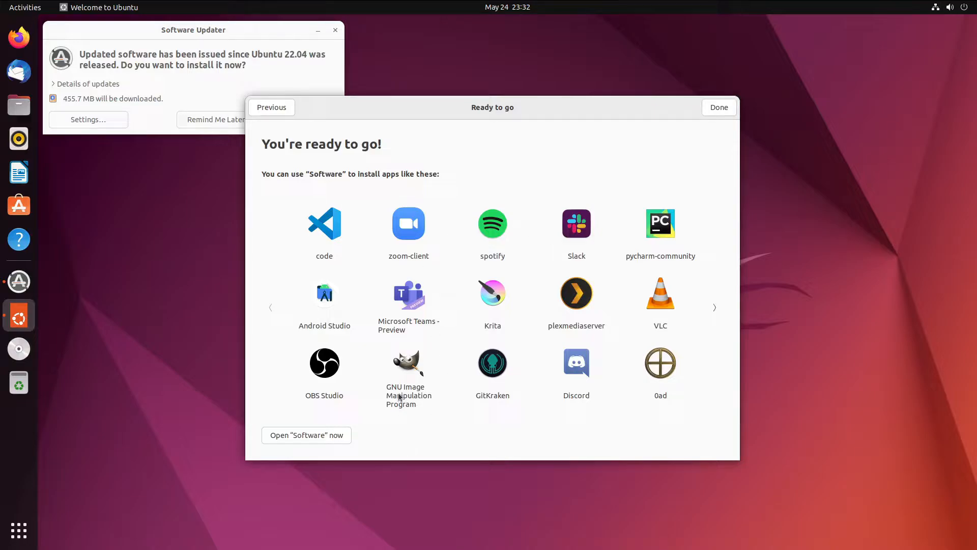
# Open and close Ubuntu Software from the "Ready to go" page and finish the welcome setup
pyautogui.click(310, 436)
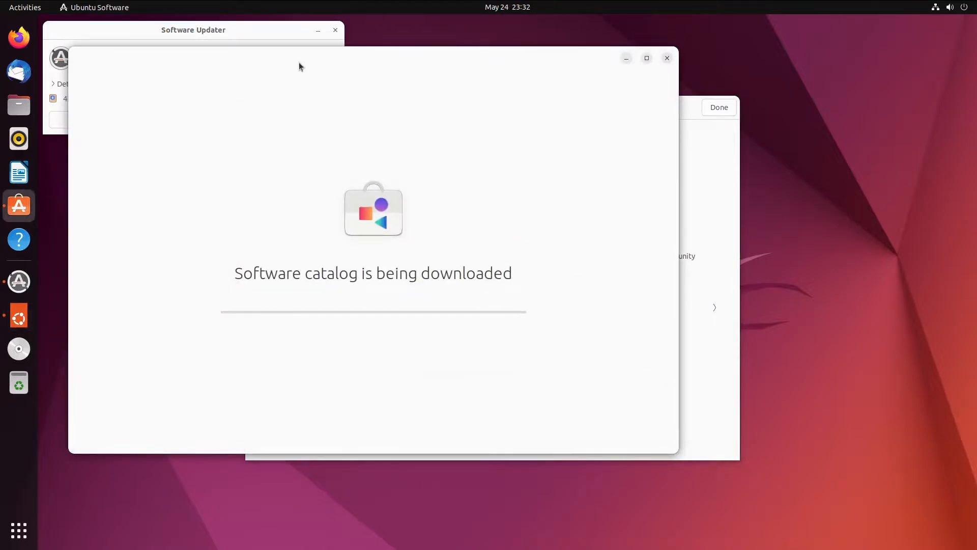
pyautogui.moveTo(299, 66); pyautogui.dragTo(356, 87)
pyautogui.click(653, 96)
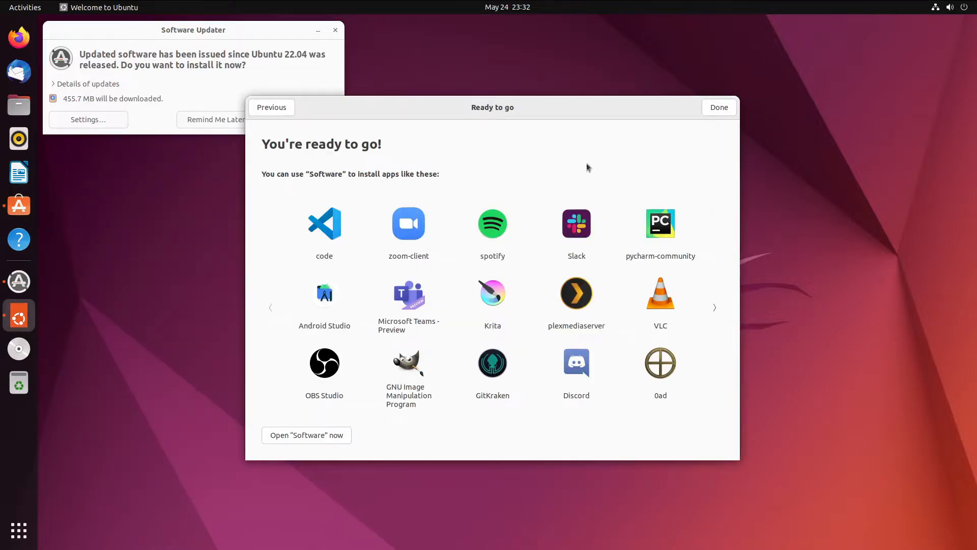
pyautogui.click(718, 107)
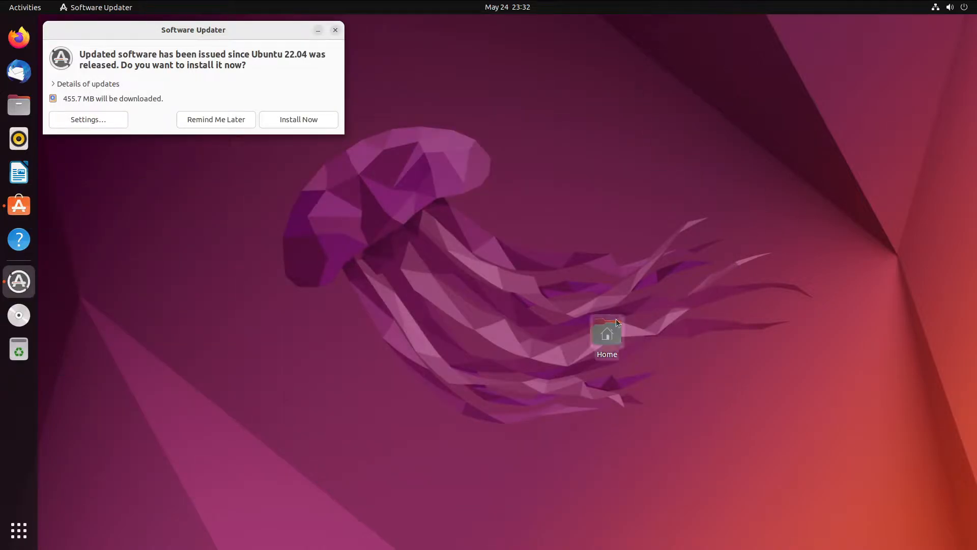
# Place the Home icon in the desktop's upper-left corner and expand the details of updates in Software Updater
pyautogui.moveTo(606, 331); pyautogui.dragTo(122, 60)
pyautogui.moveTo(359, 124); pyautogui.dragTo(392, 123)
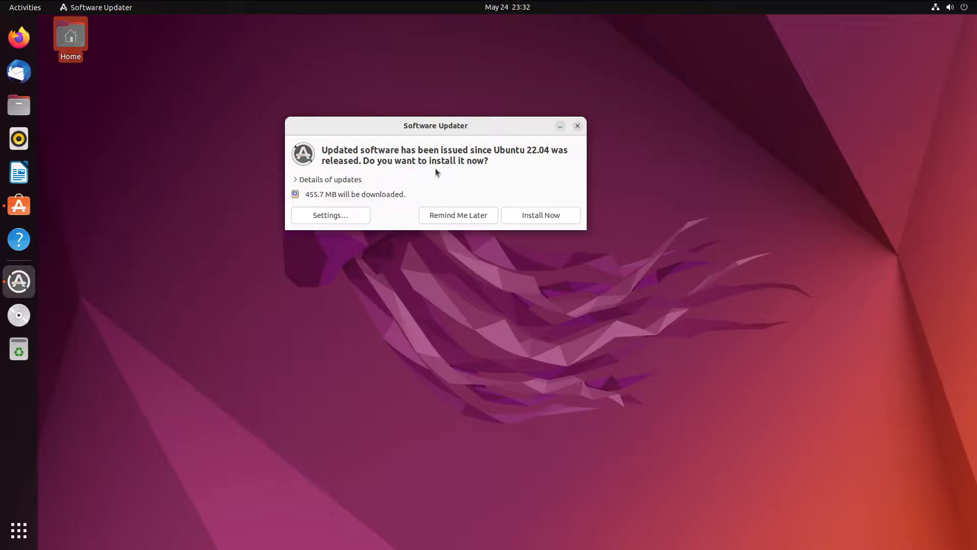
pyautogui.click(349, 180)
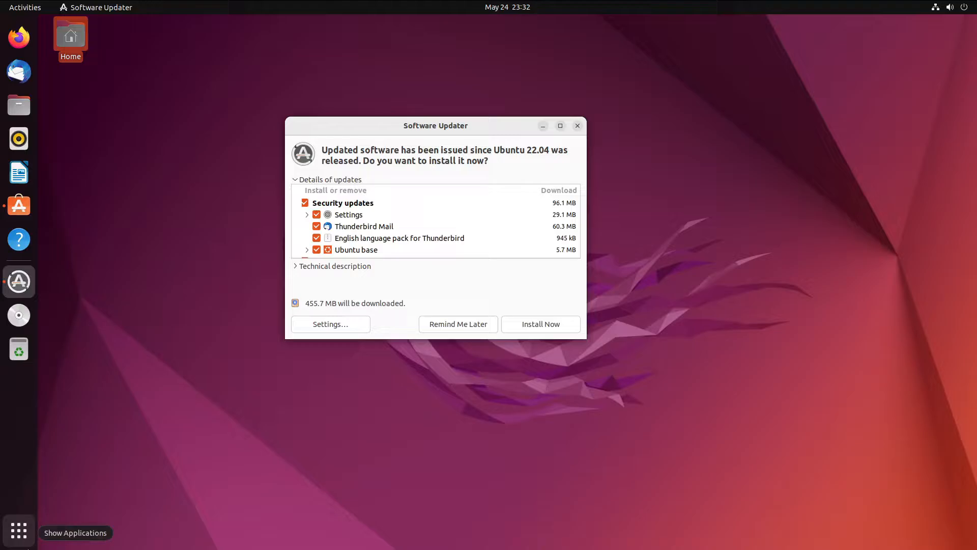
# Open Terminal from the applications and arrange it side by side with the Software Updater window
pyautogui.click(18, 531)
pyautogui.click(18, 530)
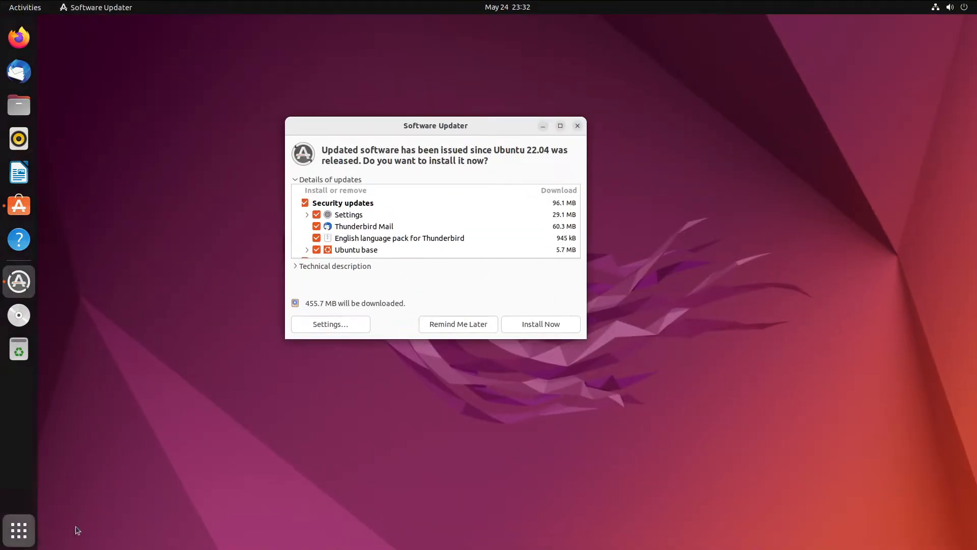
pyautogui.click(19, 530)
pyautogui.click(734, 336)
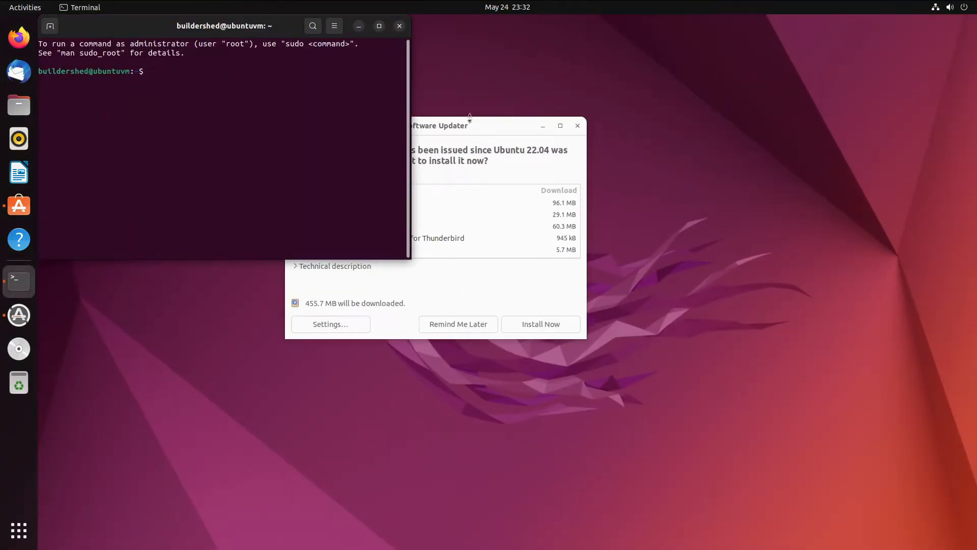
pyautogui.moveTo(481, 125); pyautogui.dragTo(738, 63)
pyautogui.click(272, 35)
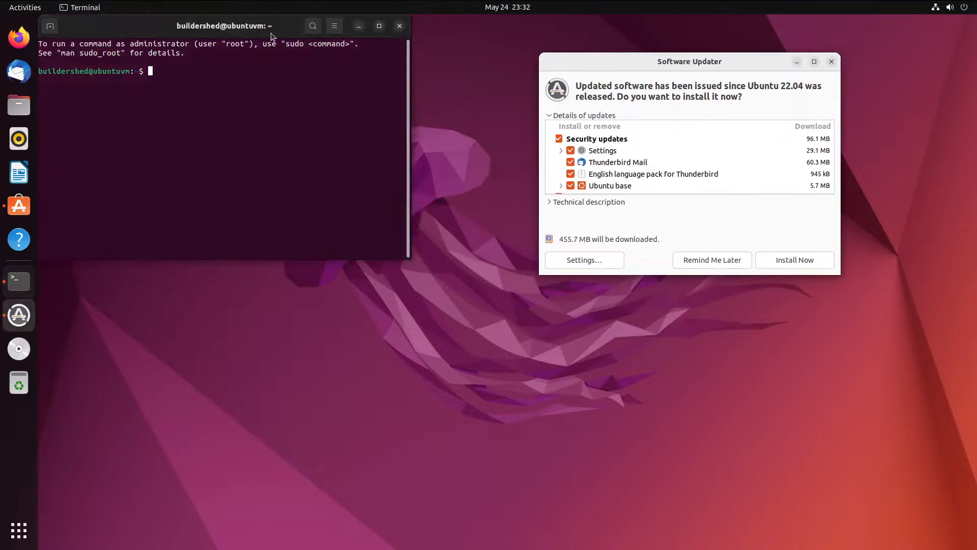
pyautogui.moveTo(271, 35); pyautogui.dragTo(388, 86)
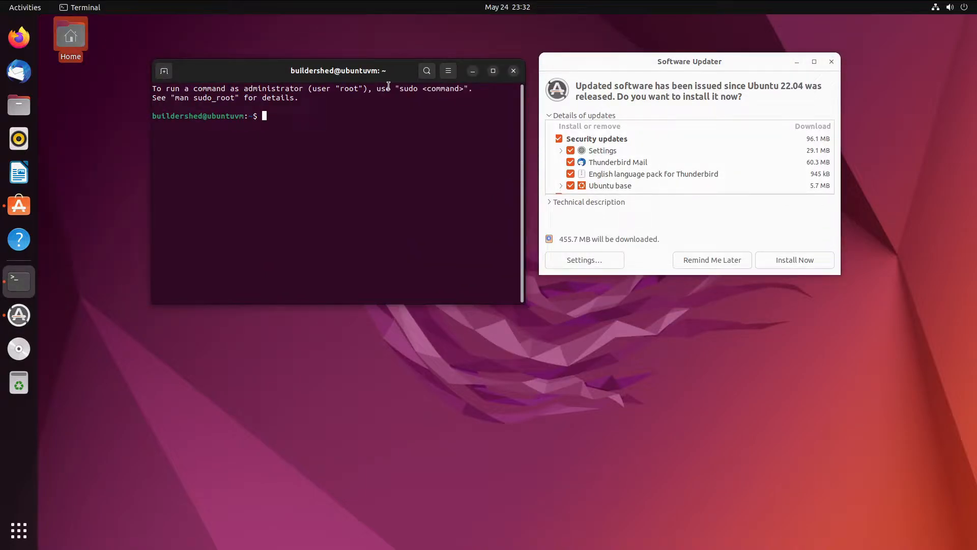
# Run sudo apt-get update in the terminal and authenticate with the account password
pyautogui.write('sudo apt-get update')
pyautogui.press('Return')
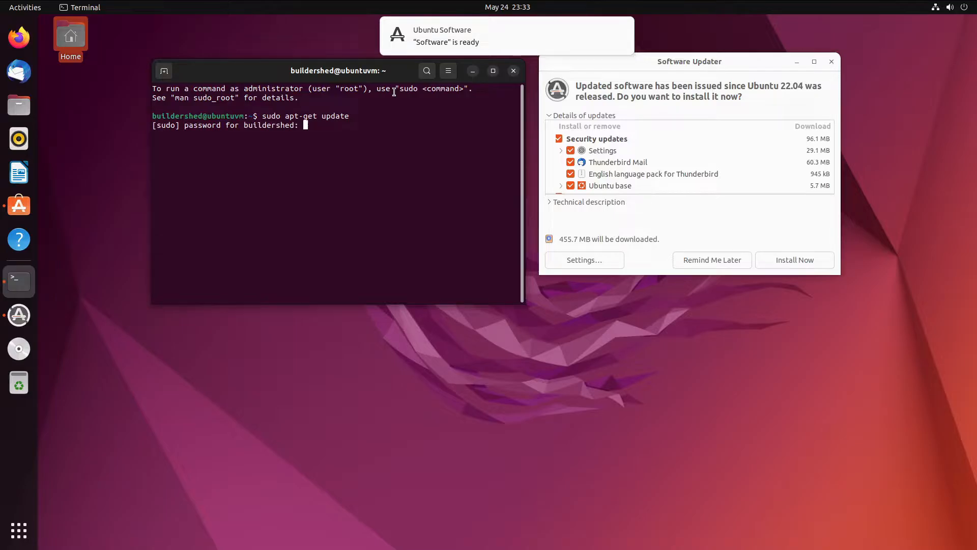
pyautogui.press('Return')
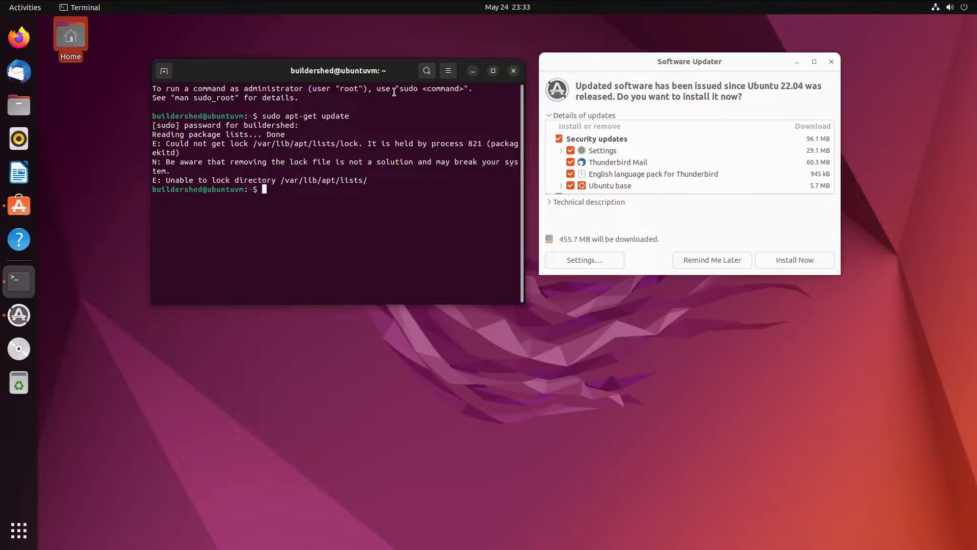
pyautogui.press('Up')
pyautogui.press('BackSpace')
pyautogui.press('BackSpace')
pyautogui.press('BackSpace')
pyautogui.press('BackSpace')
pyautogui.write('grade')
pyautogui.press('BackSpace')
pyautogui.press('BackSpace')
pyautogui.press('BackSpace')
pyautogui.press('BackSpace')
pyautogui.press('BackSpace')
pyautogui.press('BackSpace')
pyautogui.press('BackSpace')
pyautogui.press('BackSpace')
pyautogui.press('BackSpace')
pyautogui.press('BackSpace')
pyautogui.press('BackSpace')
pyautogui.press('BackSpace')
pyautogui.press('BackSpace')
pyautogui.press('BackSpace')
pyautogui.press('BackSpace')
pyautogui.press('BackSpace')
pyautogui.press('BackSpace')
pyautogui.press('BackSpace')
pyautogui.press('BackSpace')
pyautogui.press('BackSpace')
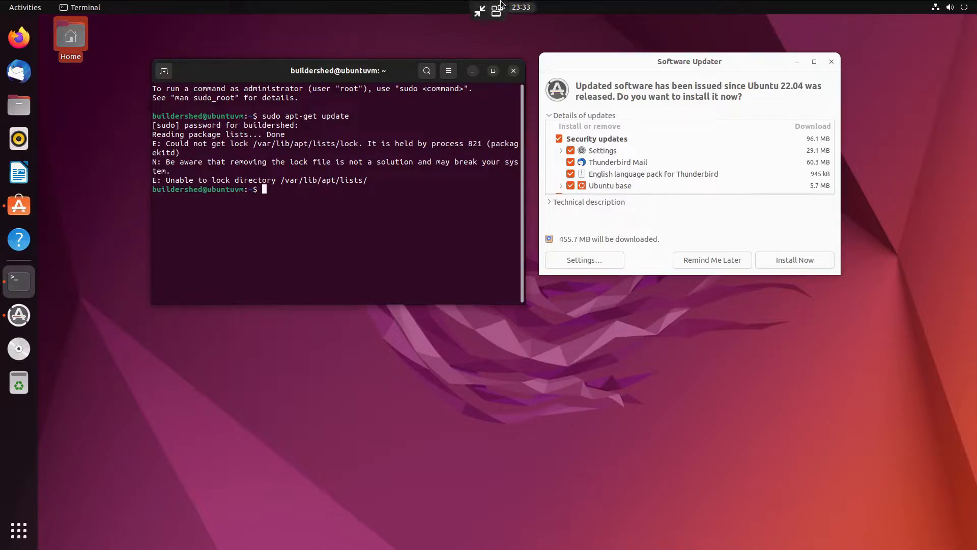
# Leave the virtual machine's full-screen view and open a Terminal window on the host desktop
pyautogui.click(480, 10)
pyautogui.moveTo(443, 59); pyautogui.dragTo(976, 127)
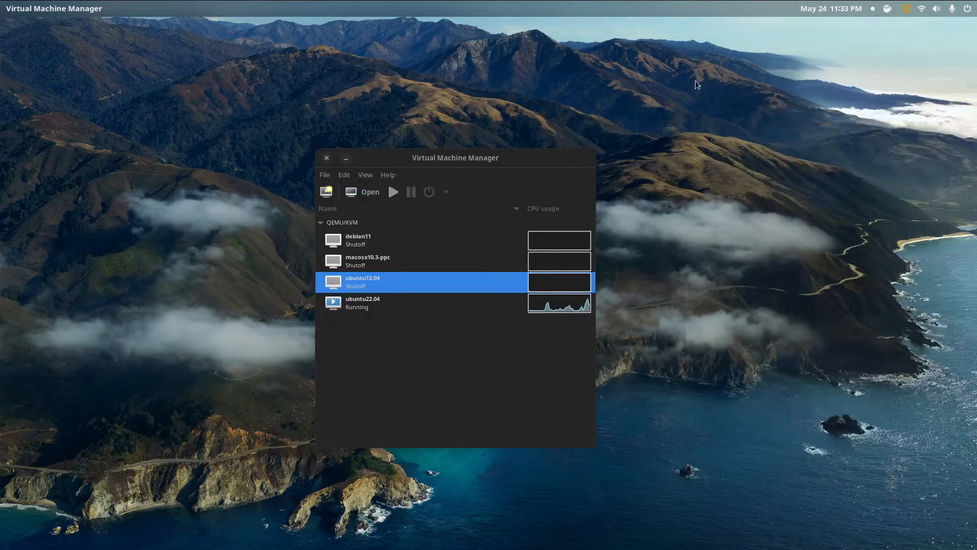
pyautogui.moveTo(0, 0)
pyautogui.click(529, 517)
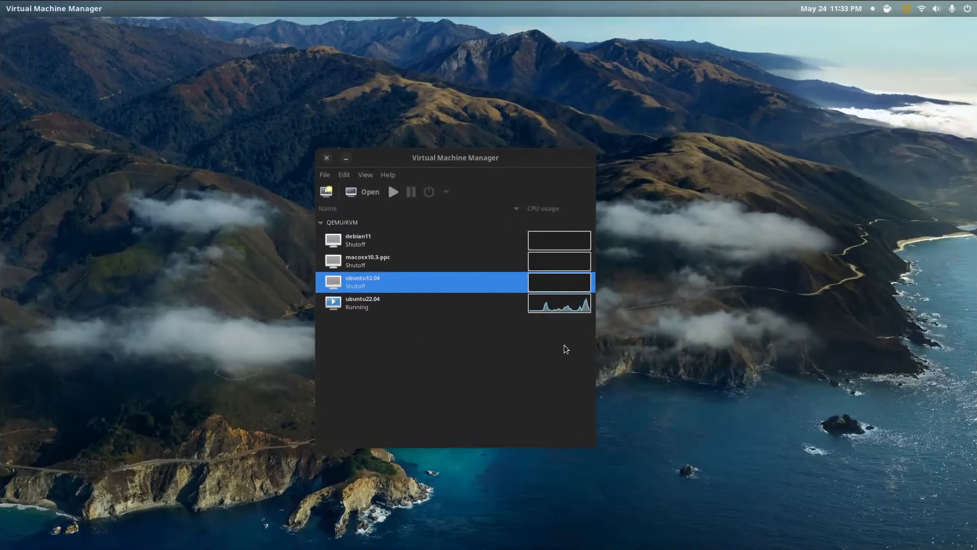
pyautogui.moveTo(256, 33); pyautogui.dragTo(480, 112)
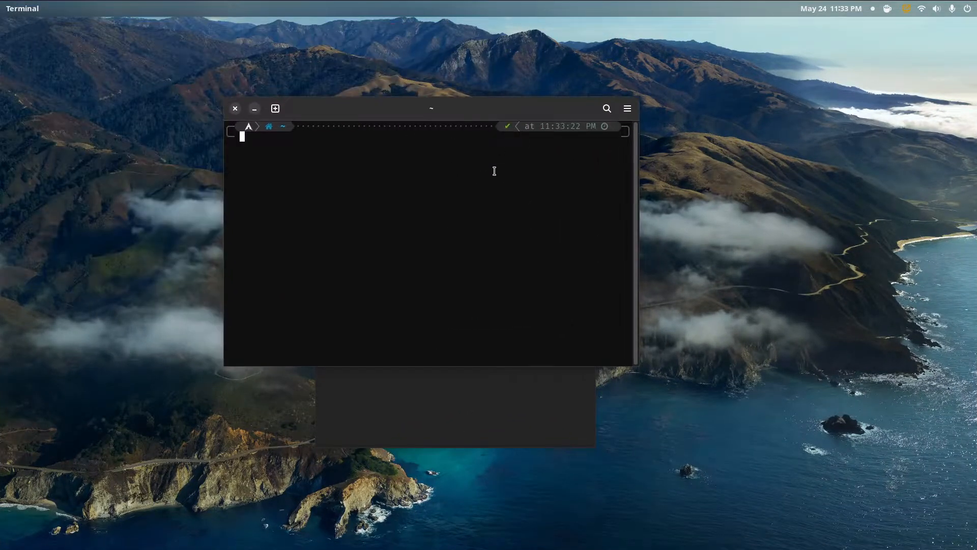
# Run sudo pacman -Syyu on the host and interrupt it during the package database synchronization
pyautogui.write('sudo pacman -Syyu')
pyautogui.press('Return')
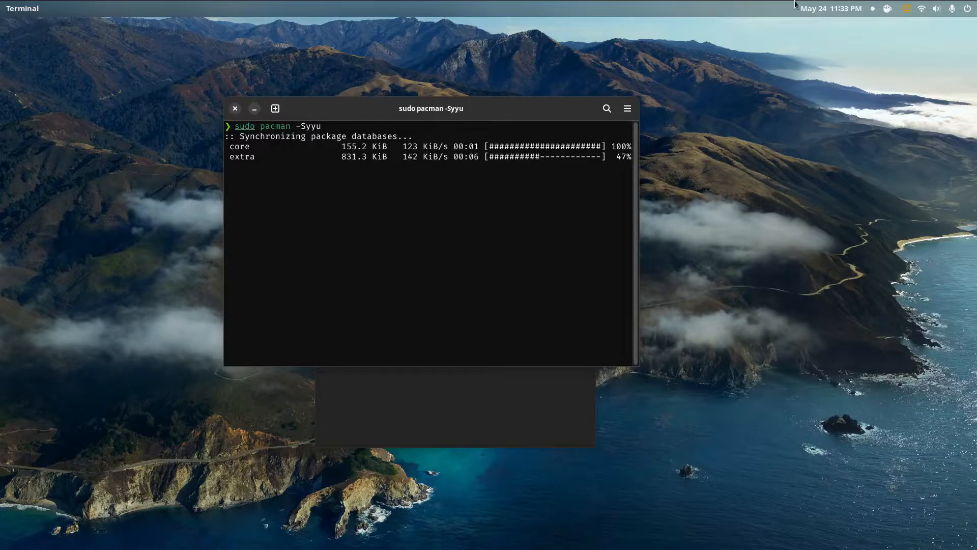
pyautogui.click(906, 4)
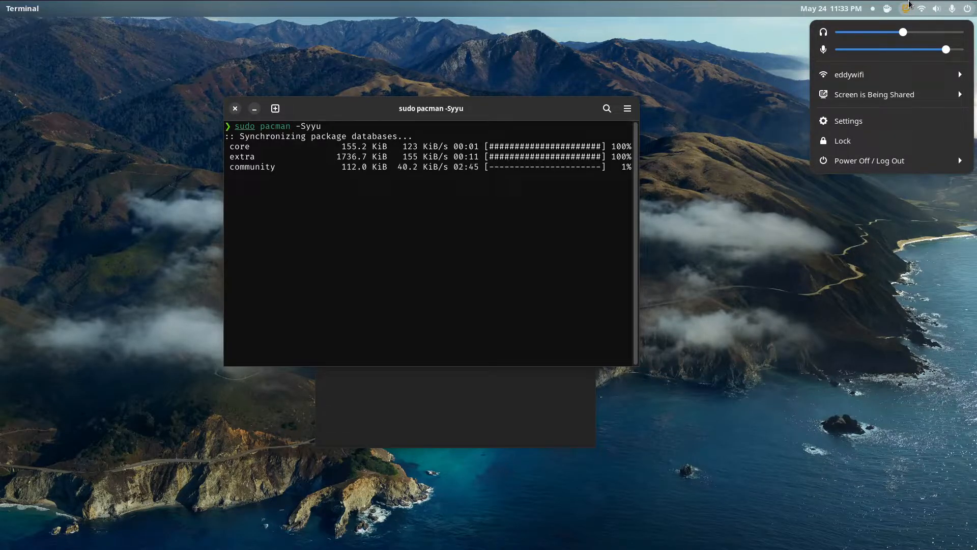
pyautogui.click(909, 4)
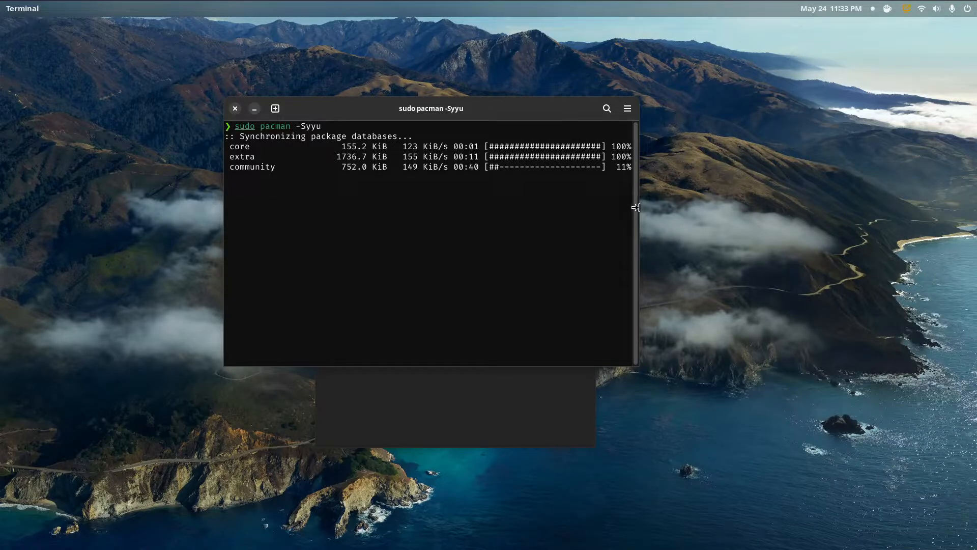
pyautogui.hotkey('ctrl', 'c')
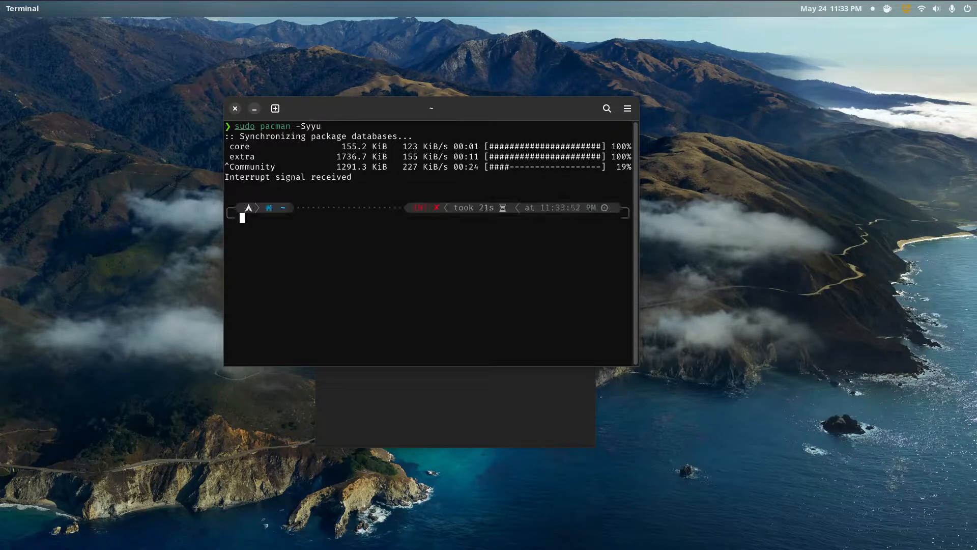
# Exit the host terminal and bring the ubuntu22.04 virtual machine back to full screen
pyautogui.write('exit')
pyautogui.press('Return')
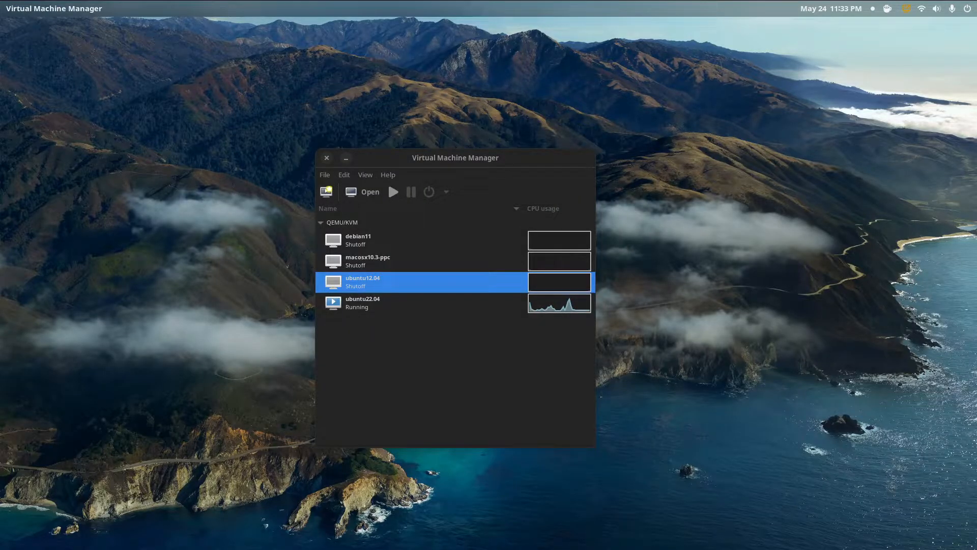
pyautogui.moveTo(674, 53); pyautogui.dragTo(520, 47)
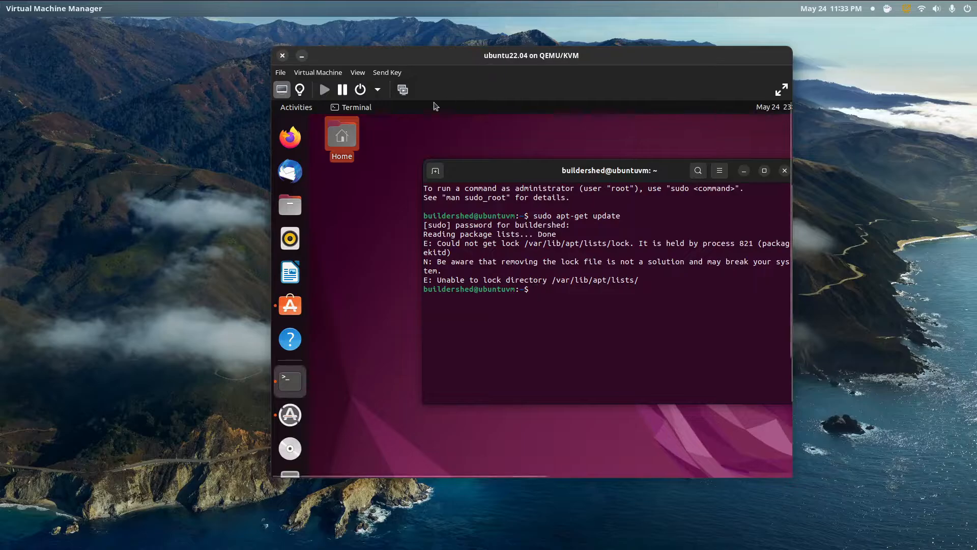
pyautogui.click(781, 90)
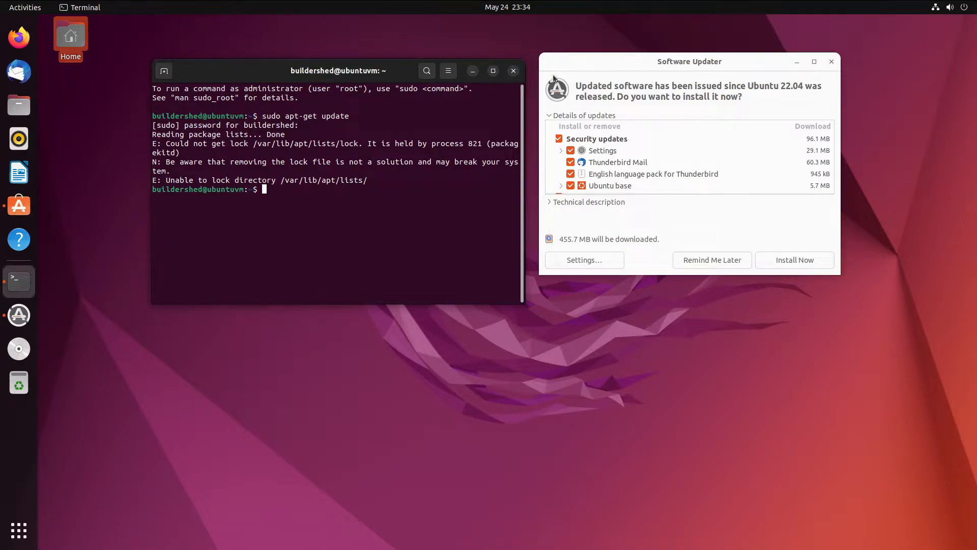
# Close the terminal window and move the Software Updater window nearer the middle of the desktop
pyautogui.click(513, 70)
pyautogui.moveTo(603, 65); pyautogui.dragTo(372, 83)
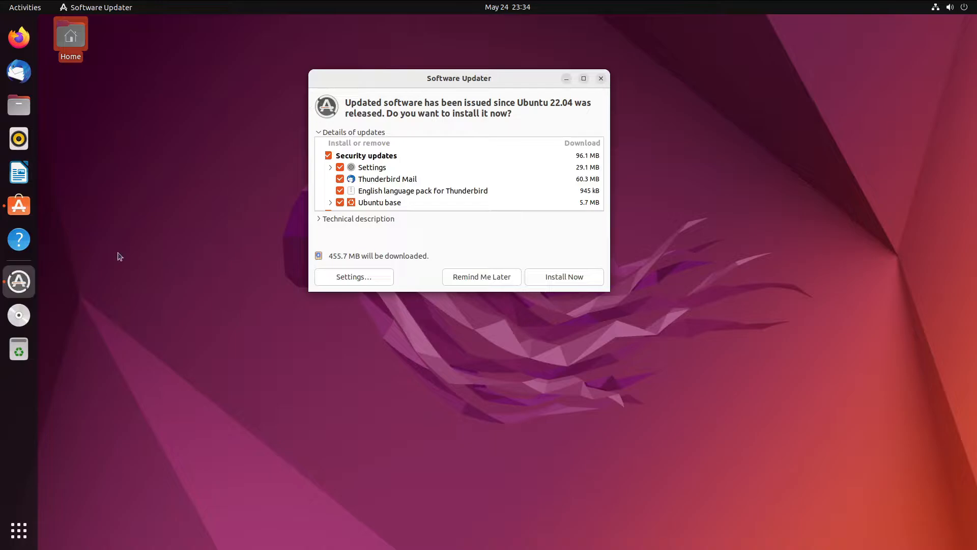
pyautogui.moveTo(361, 78); pyautogui.dragTo(320, 91)
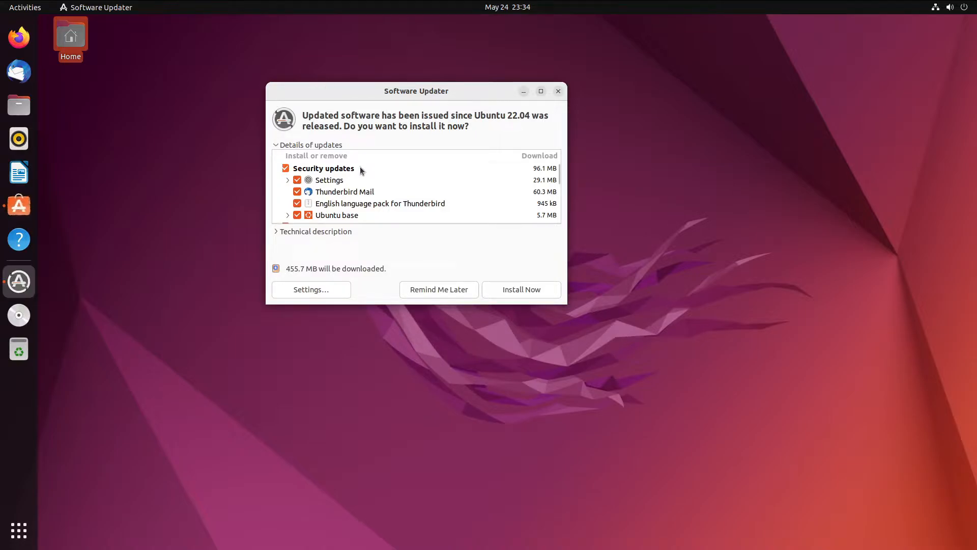
# Expand the Ubuntu base group under Security updates, examine its individual packages, and collapse it again
pyautogui.scroll(-1, 358, 173)
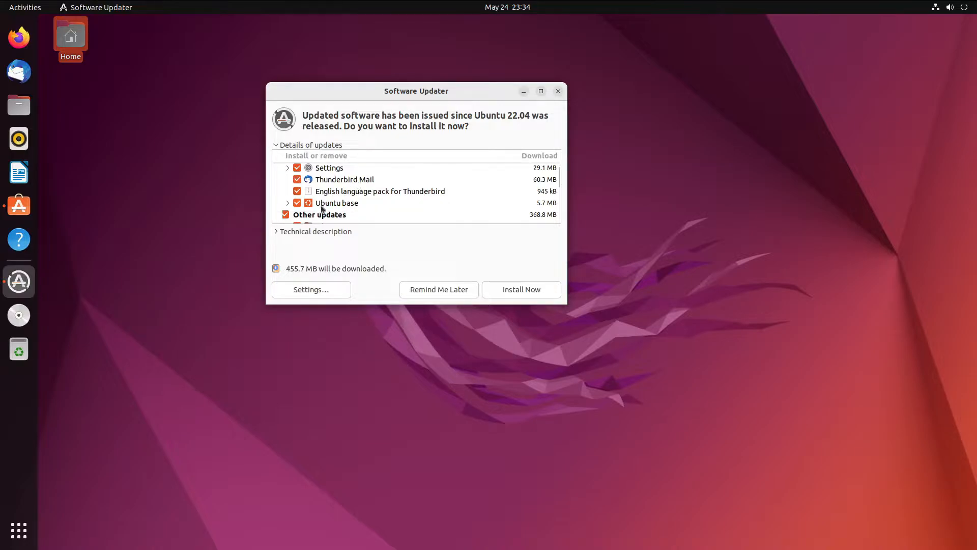
pyautogui.click(288, 203)
pyautogui.click(288, 203)
pyautogui.click(288, 203)
pyautogui.scroll(-2, 291, 204)
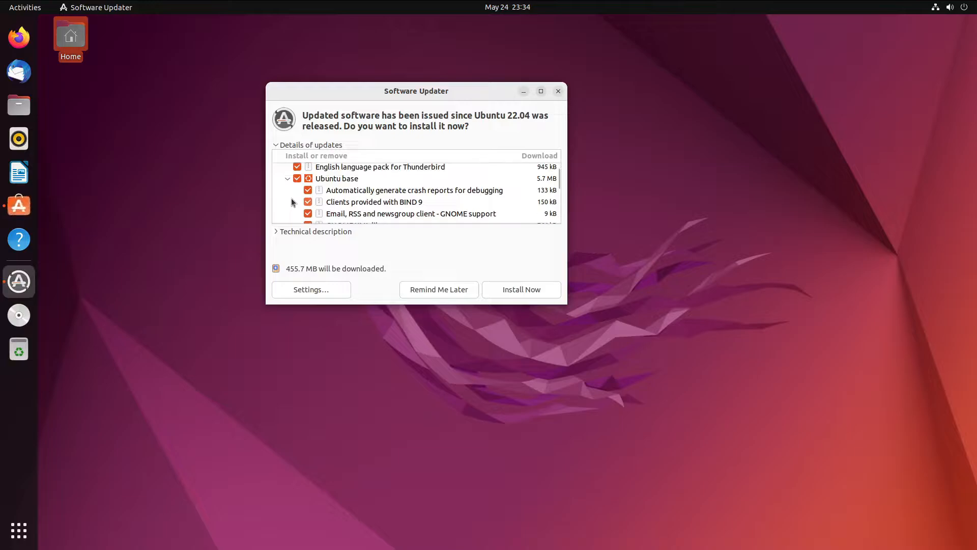
pyautogui.scroll(1, 291, 204)
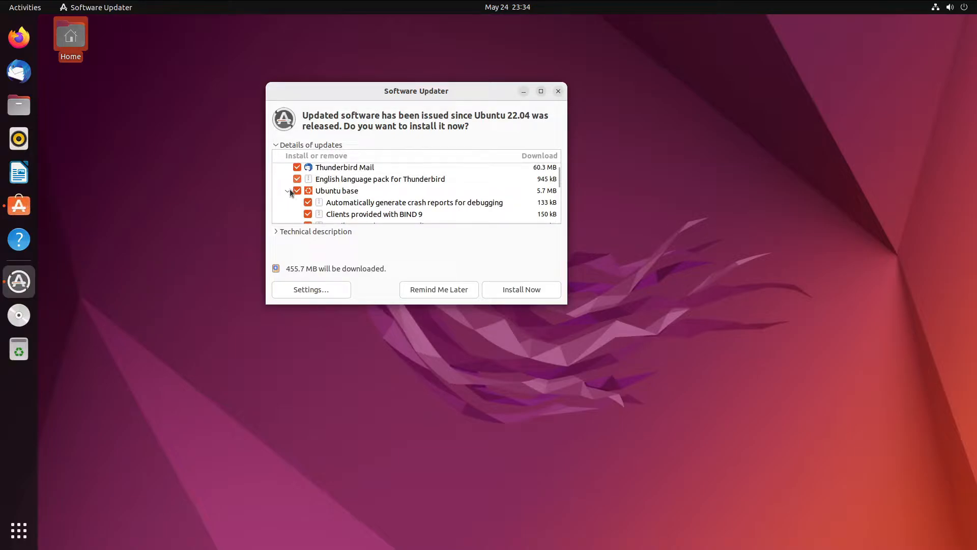
pyautogui.click(288, 192)
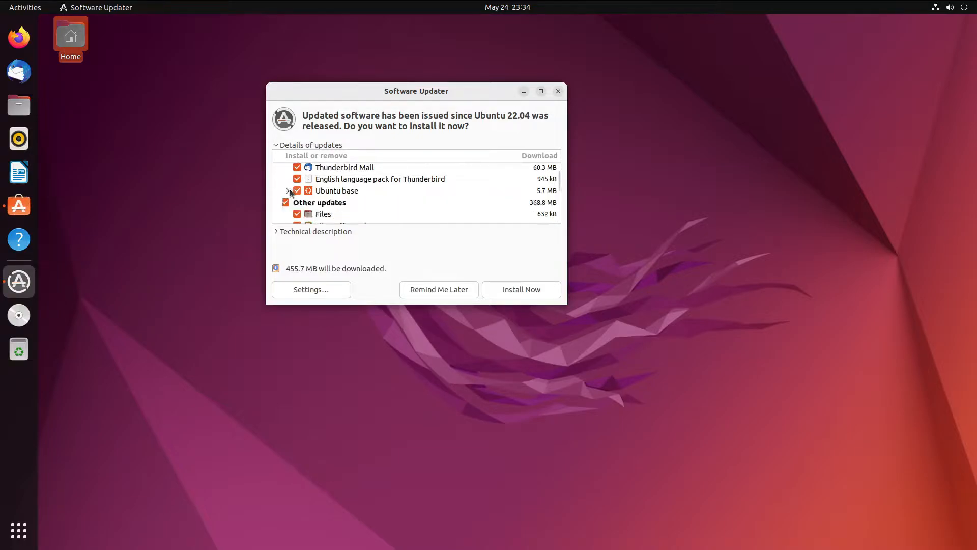
pyautogui.click(288, 191)
pyautogui.scroll(-2, 290, 188)
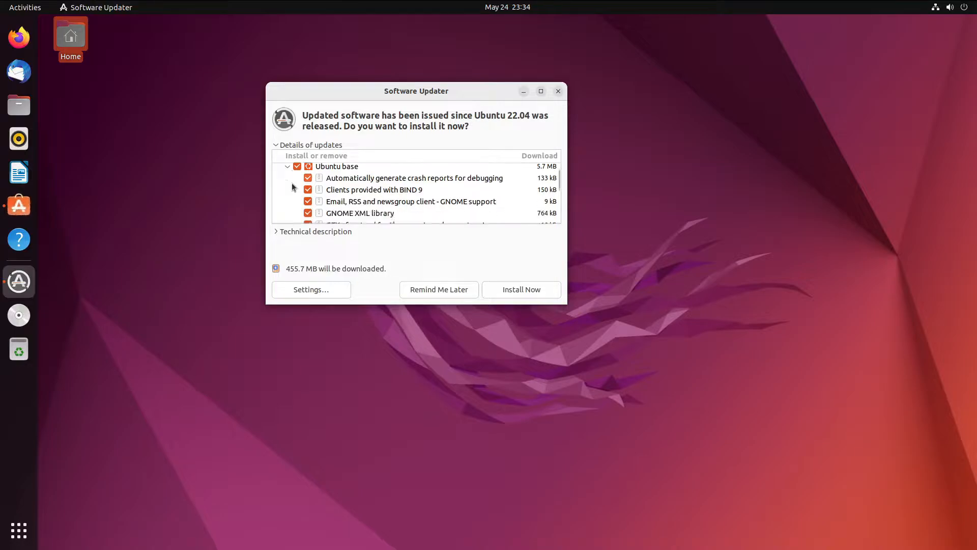
pyautogui.scroll(1, 296, 184)
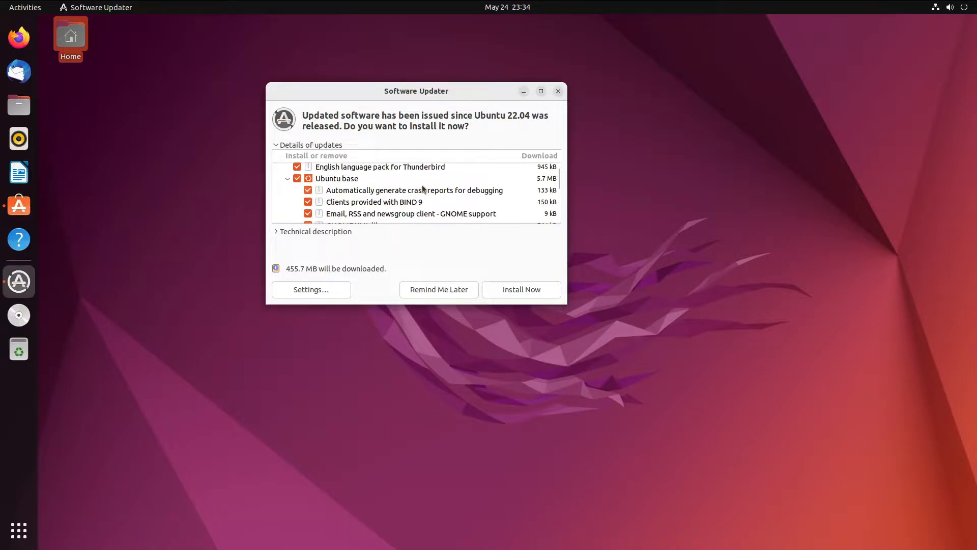
pyautogui.click(405, 193)
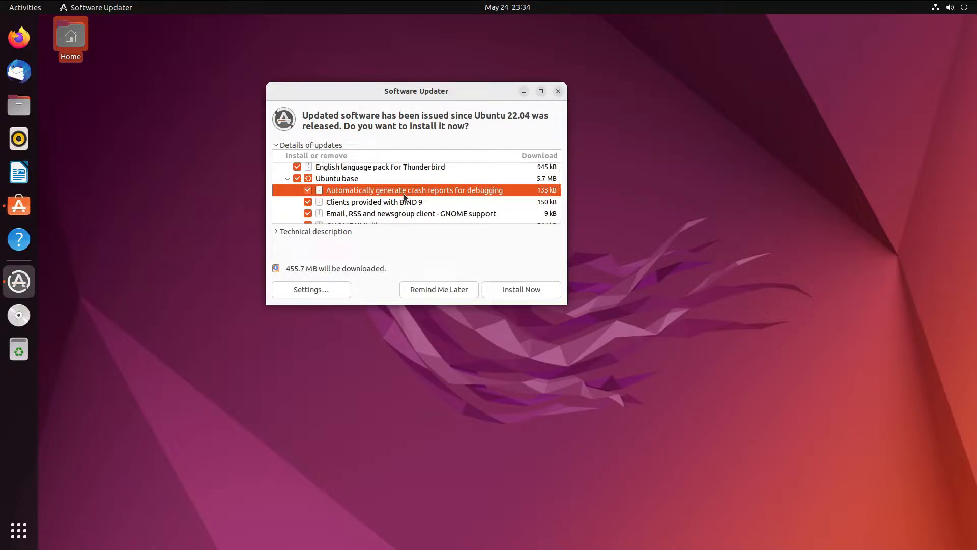
pyautogui.click(300, 178)
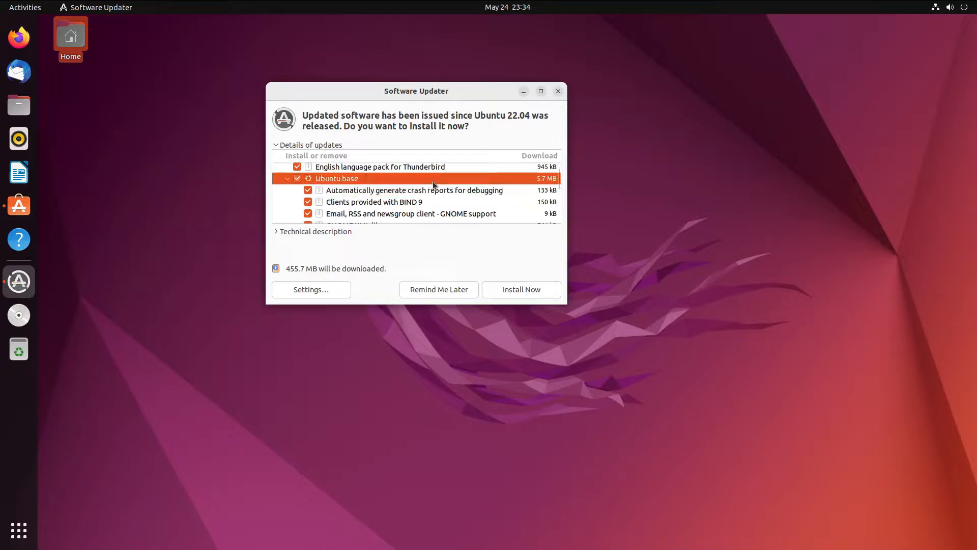
pyautogui.click(287, 179)
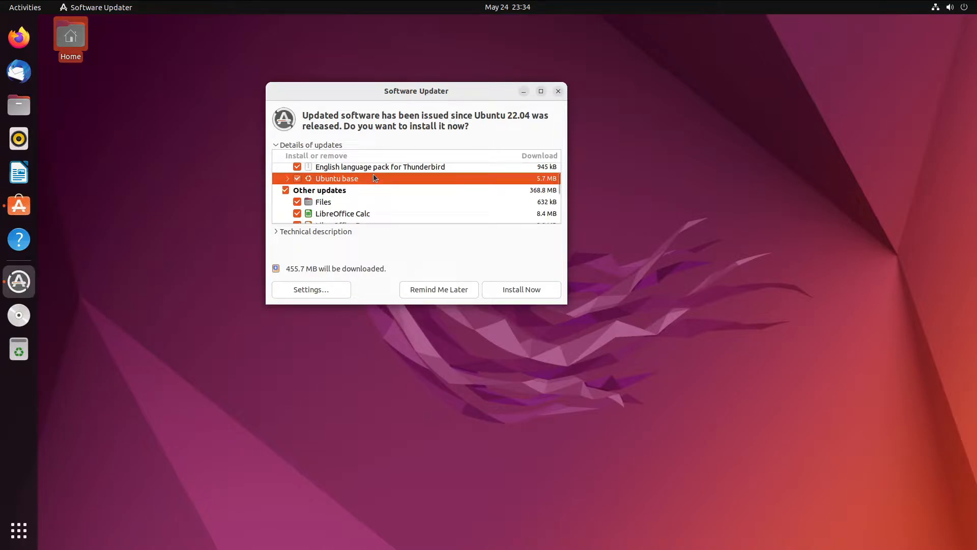
# Look through the whole list of security and other updates and return to its beginning
pyautogui.scroll(-5, 373, 173)
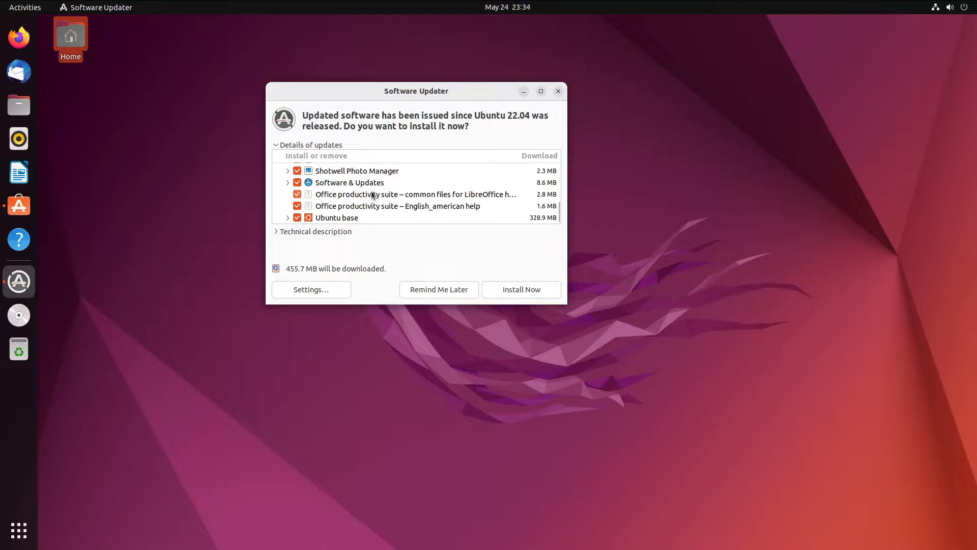
pyautogui.scroll(10, 380, 192)
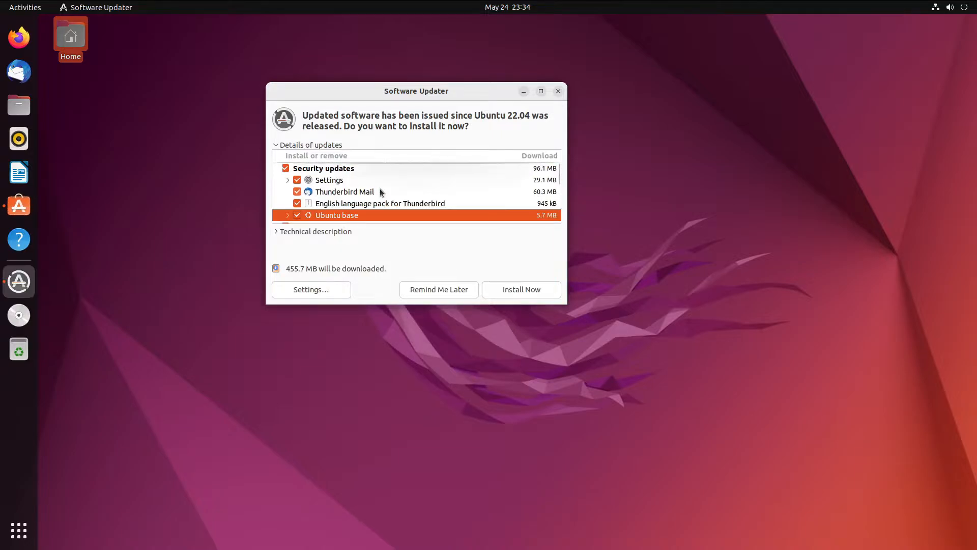
pyautogui.scroll(-1, 380, 188)
pyautogui.scroll(1, 380, 189)
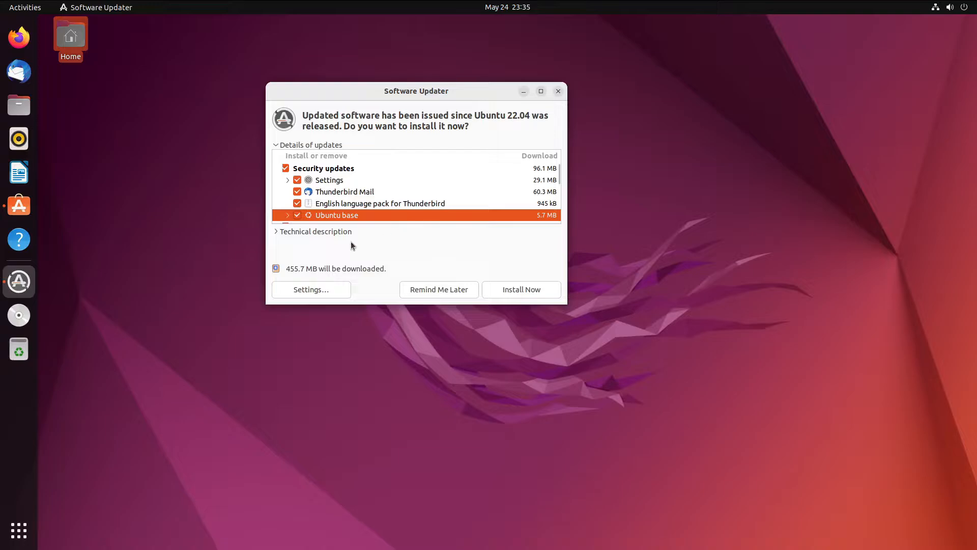
# Check the technical description section of the updates and collapse it again
pyautogui.click(299, 233)
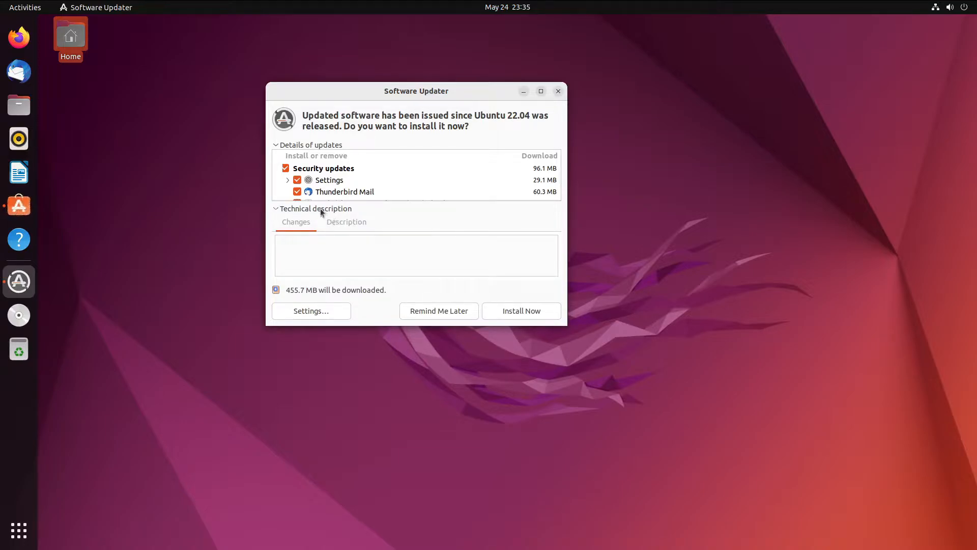
pyautogui.click(319, 208)
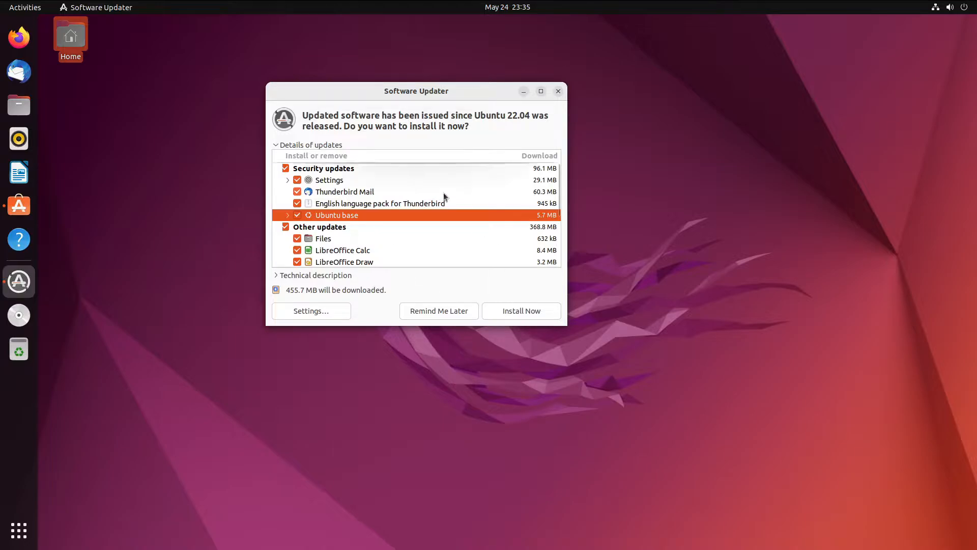
pyautogui.click(313, 277)
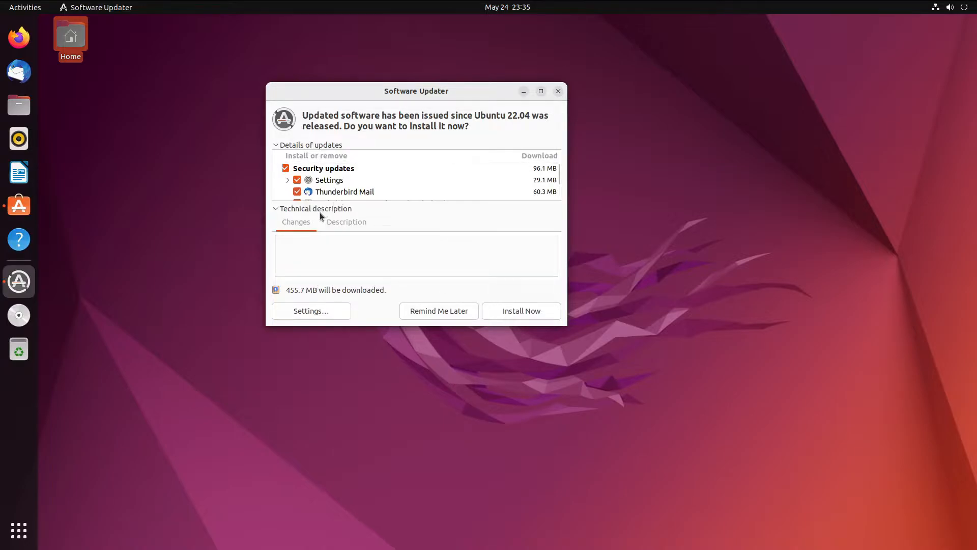
pyautogui.click(319, 209)
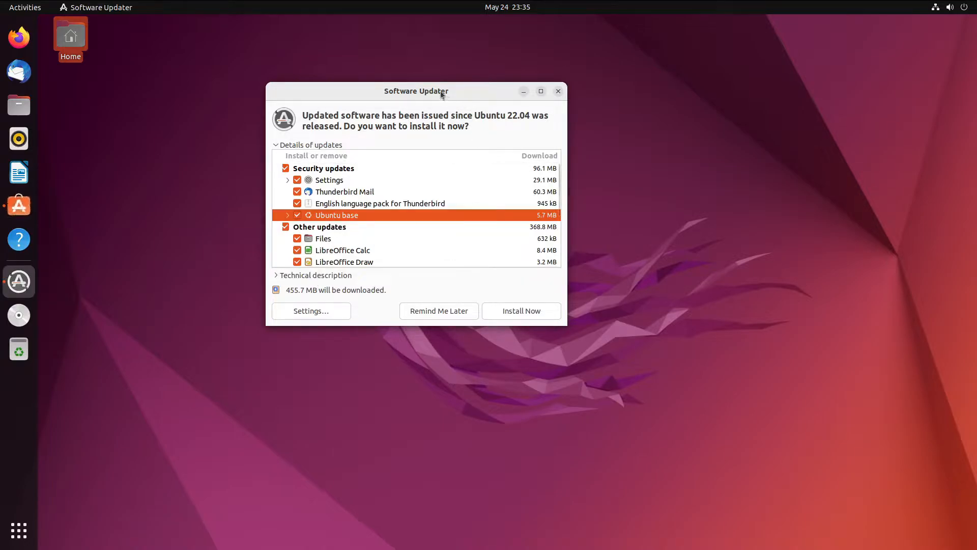
# Center the Software Updater window on the desktop and postpone the updates with a later reminder
pyautogui.moveTo(437, 90); pyautogui.dragTo(633, 132)
pyautogui.moveTo(583, 158); pyautogui.dragTo(567, 159)
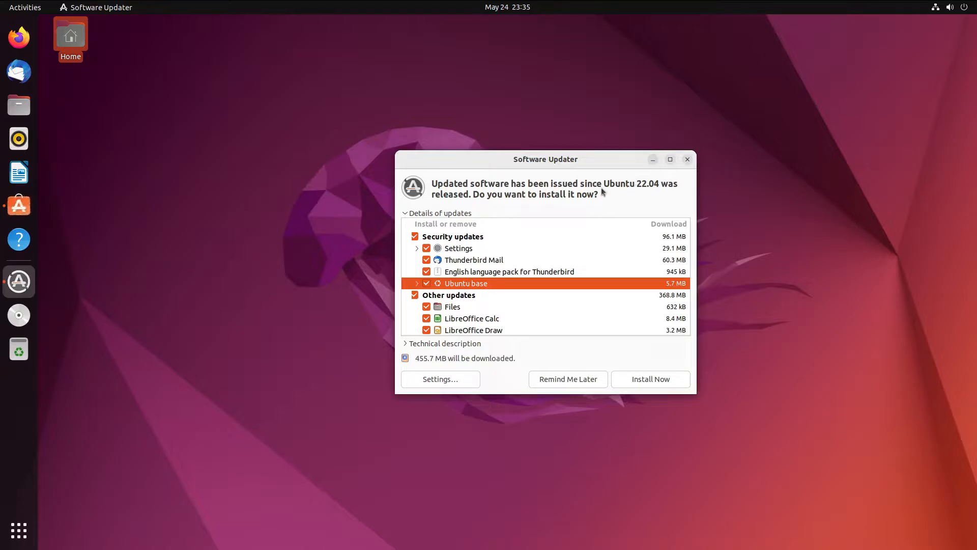
pyautogui.click(580, 380)
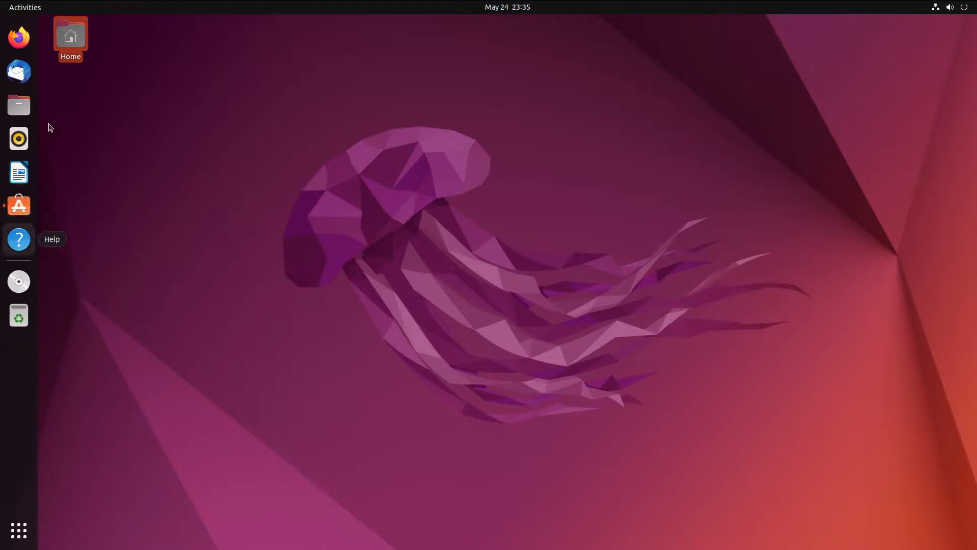
# Switch to Ubuntu Software, go back from the code page to the Explore page, and reposition the window
pyautogui.click(28, 204)
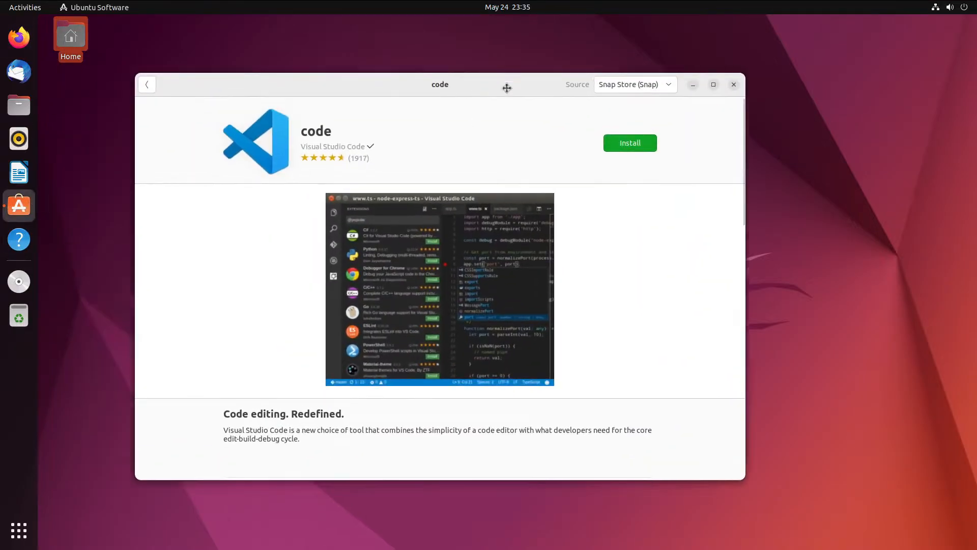
pyautogui.click(213, 74)
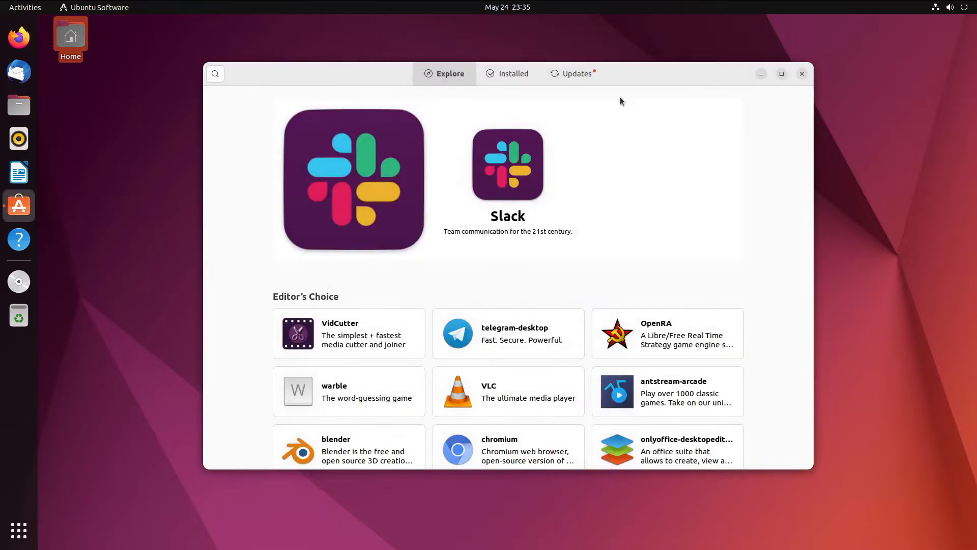
pyautogui.moveTo(671, 65); pyautogui.dragTo(660, 104)
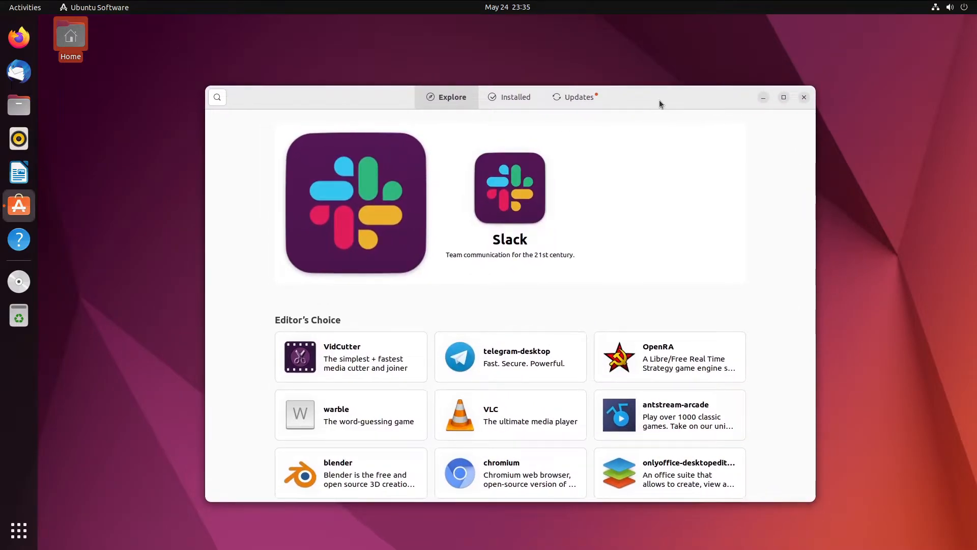
# View the installed applications, return to the Explore page, and minimize Ubuntu Software
pyautogui.click(511, 102)
pyautogui.click(438, 97)
pyautogui.click(762, 96)
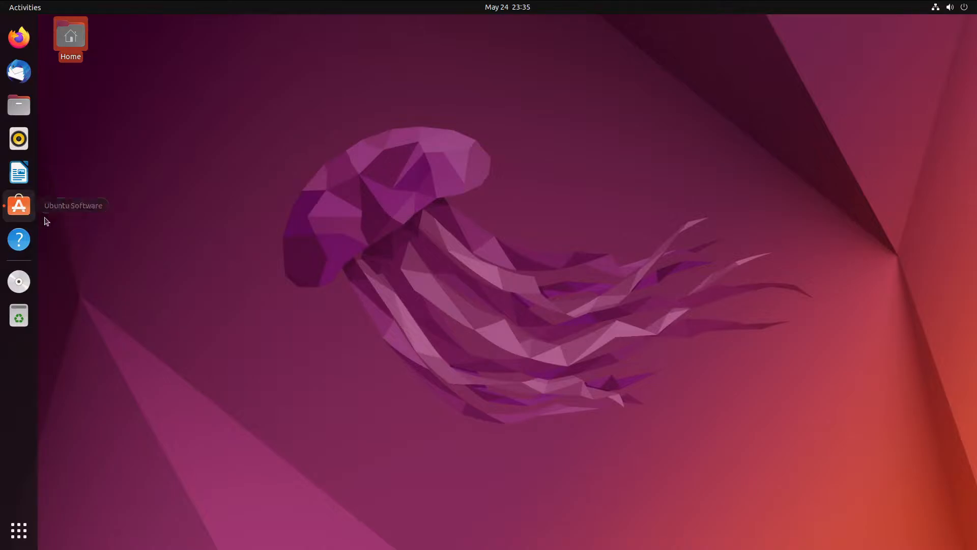
# Restore the Ubuntu Software window, move it higher on the desktop, and look through the Editor's Choice apps
pyautogui.click(25, 208)
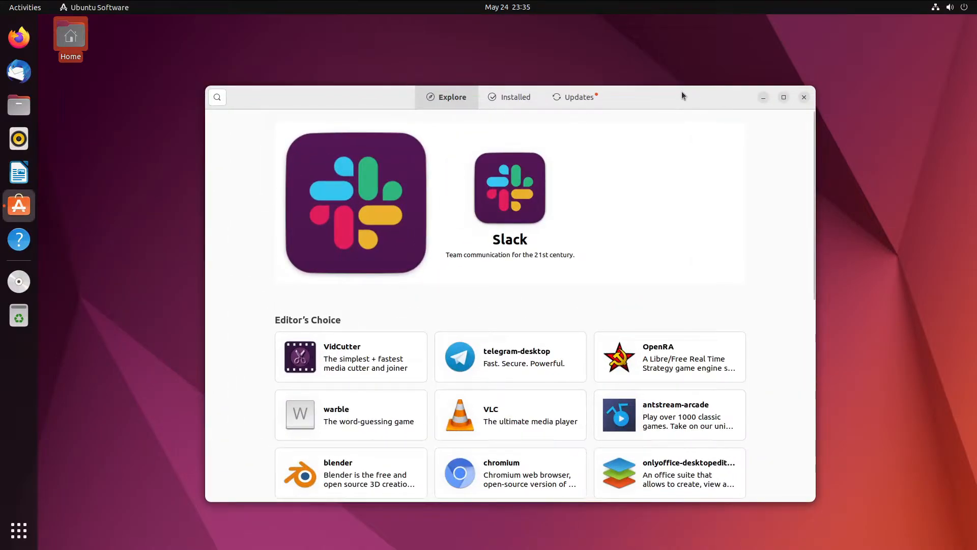
pyautogui.moveTo(683, 92); pyautogui.dragTo(656, 51)
pyautogui.scroll(-5, 478, 279)
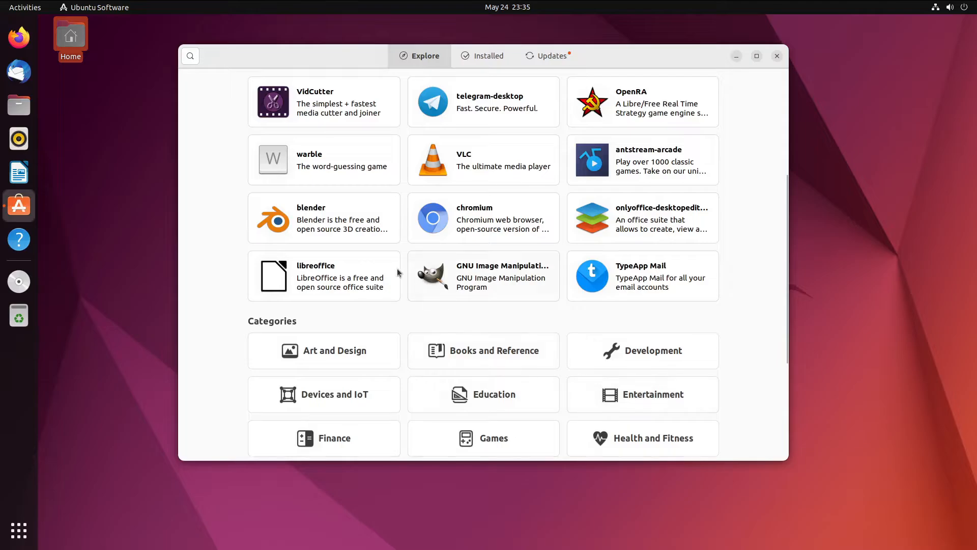
pyautogui.scroll(3, 412, 247)
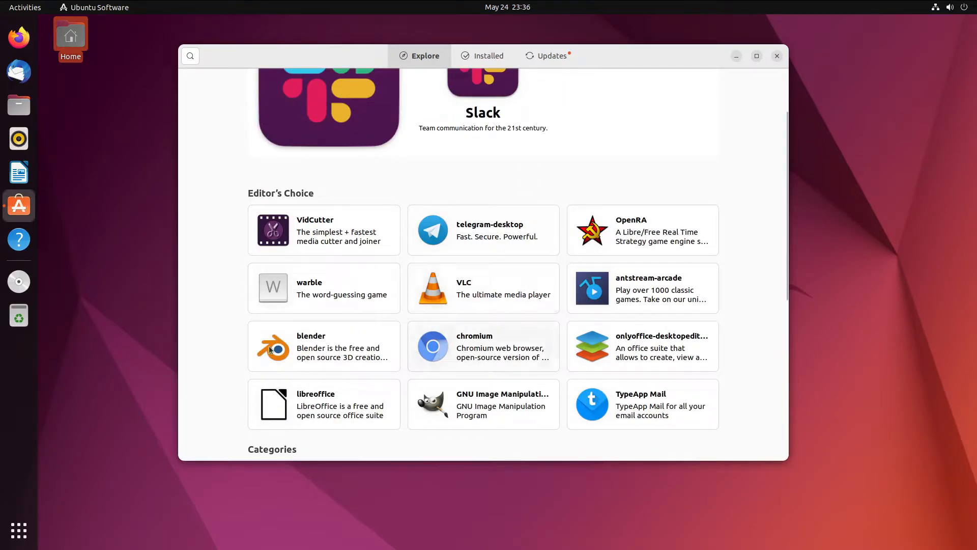
pyautogui.scroll(2, 364, 271)
pyautogui.scroll(-5, 425, 131)
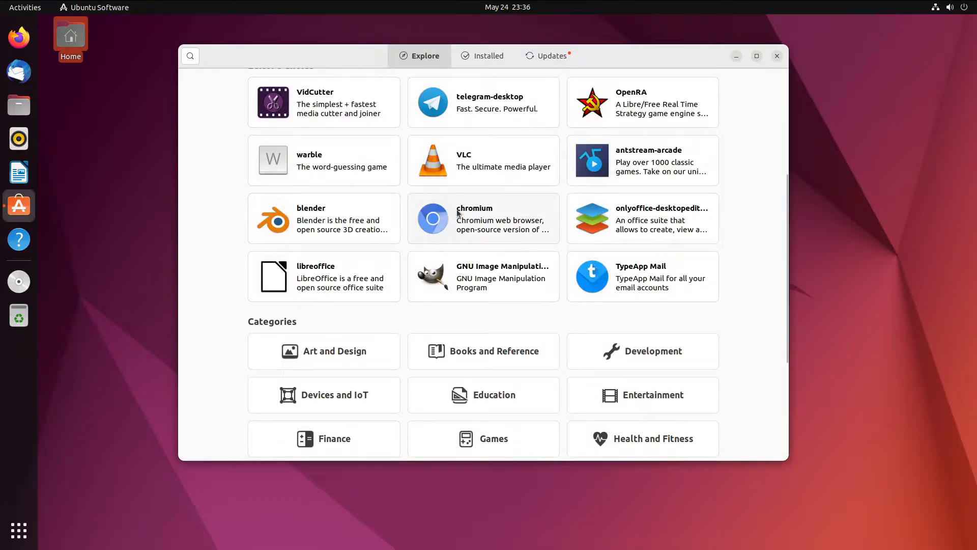
pyautogui.scroll(5, 458, 214)
# Search the applications overview for "soft" and close the overview again
pyautogui.click(19, 529)
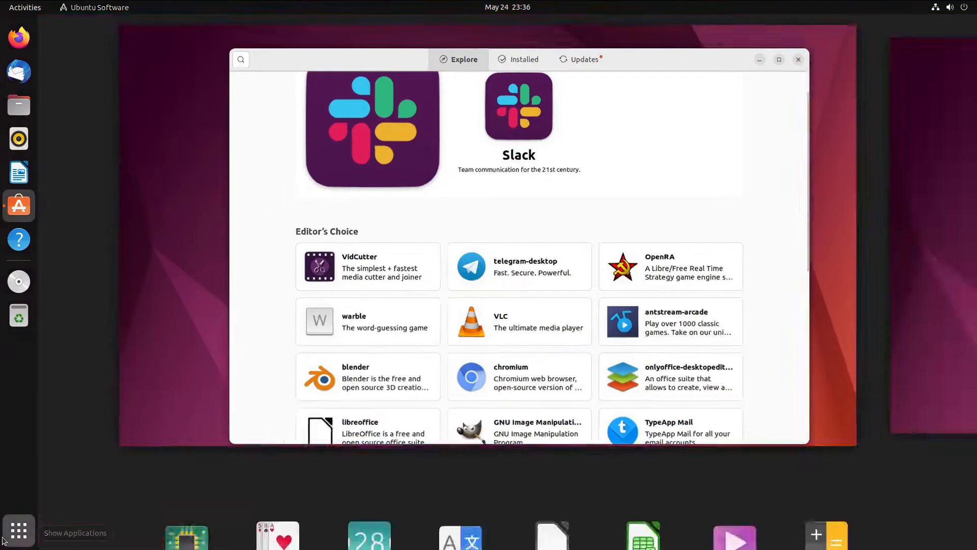
pyautogui.write('sof')
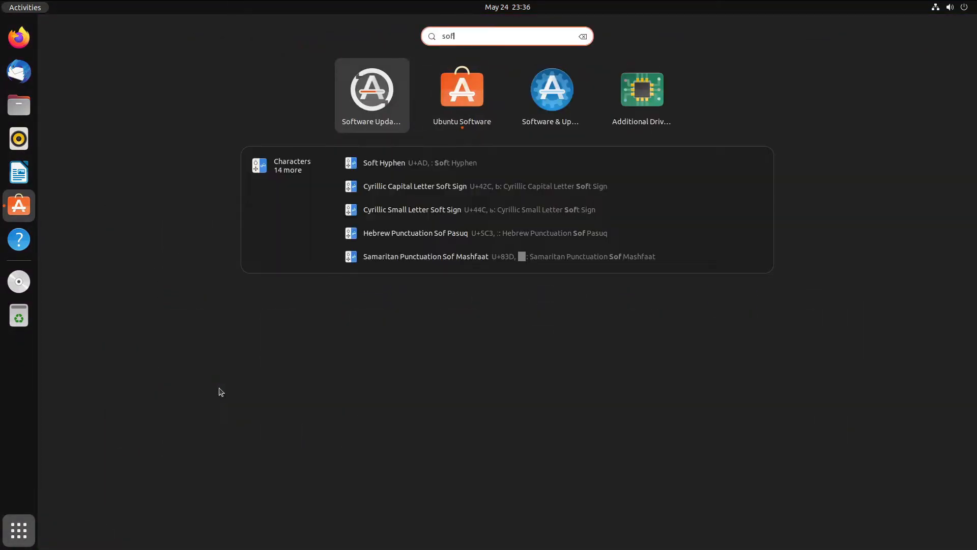
pyautogui.write('t')
pyautogui.press('Escape')
pyautogui.press('Escape')
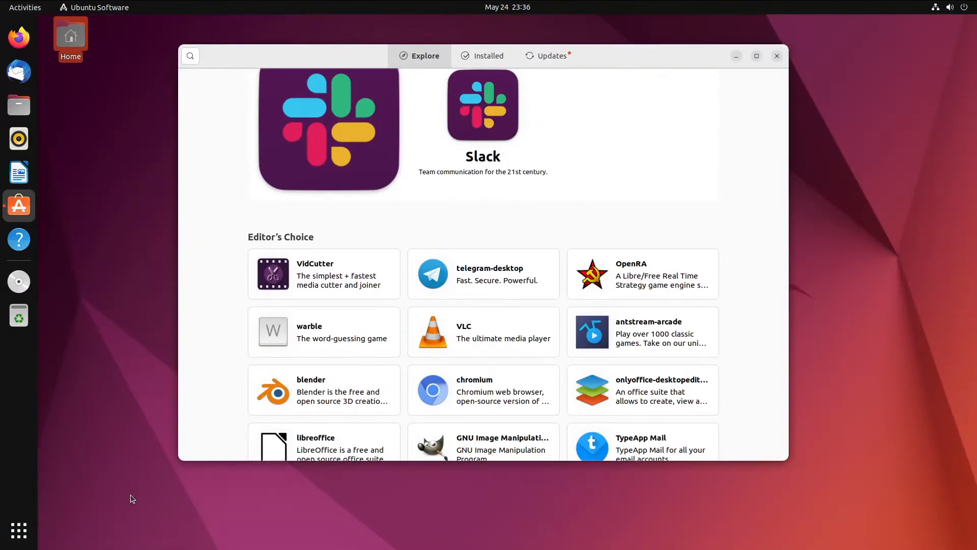
# Browse the Explore page of Ubuntu Software down to the full list of app categories
pyautogui.scroll(-5, 552, 379)
pyautogui.scroll(4, 552, 377)
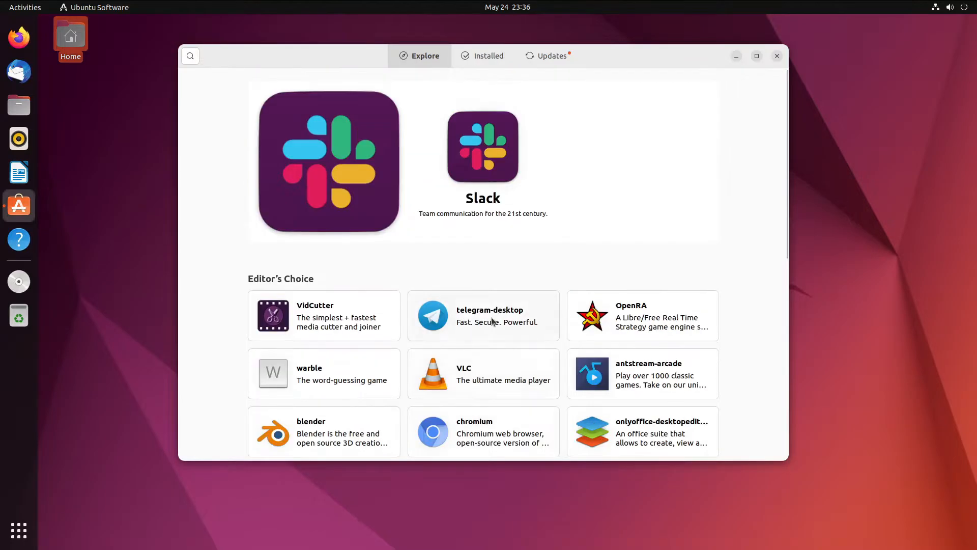
pyautogui.scroll(-6, 471, 322)
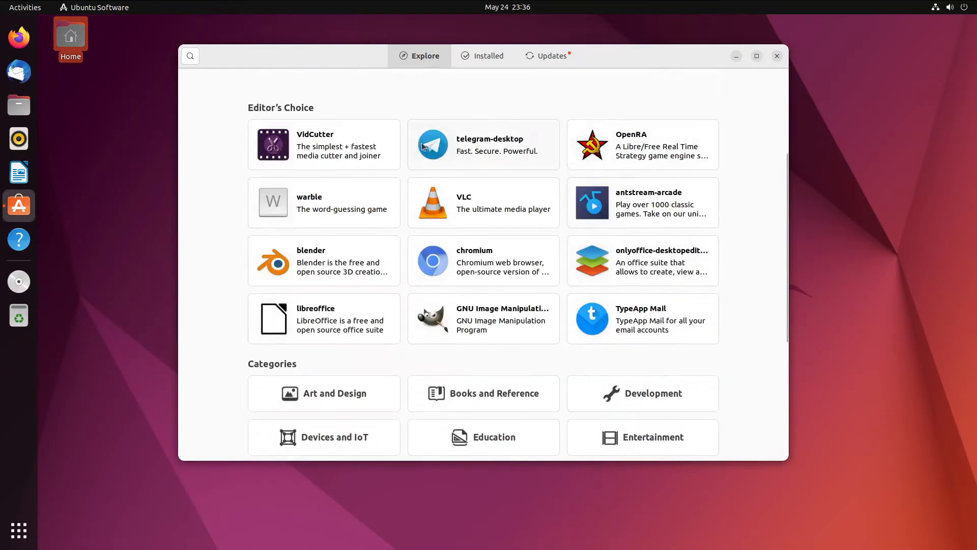
pyautogui.scroll(6, 476, 285)
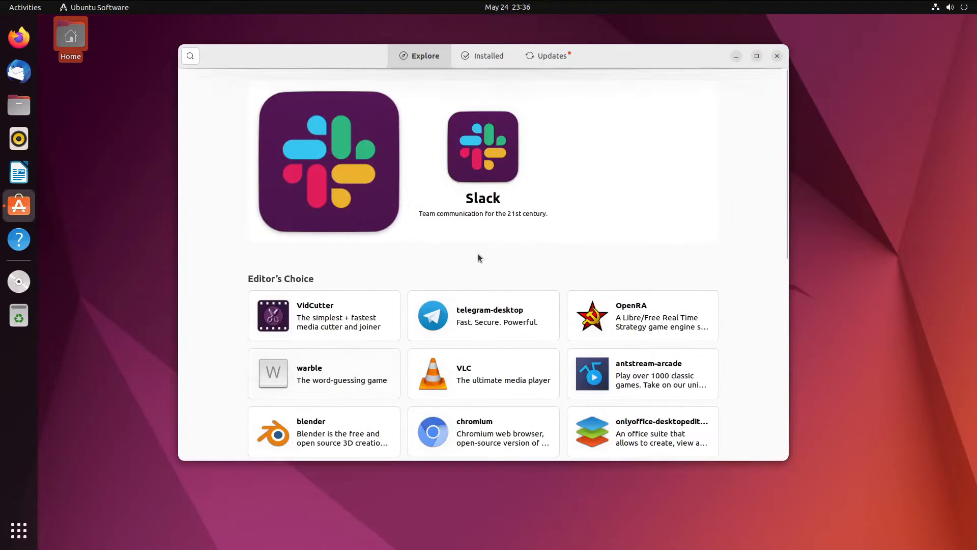
pyautogui.scroll(-7, 596, 285)
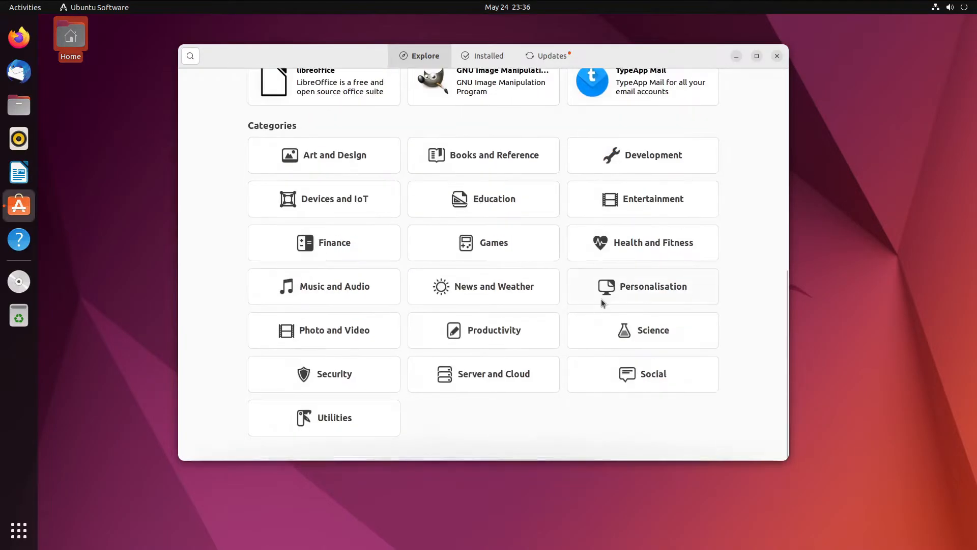
# View the Productivity category, return to the Explore page, and open the Development category
pyautogui.click(526, 336)
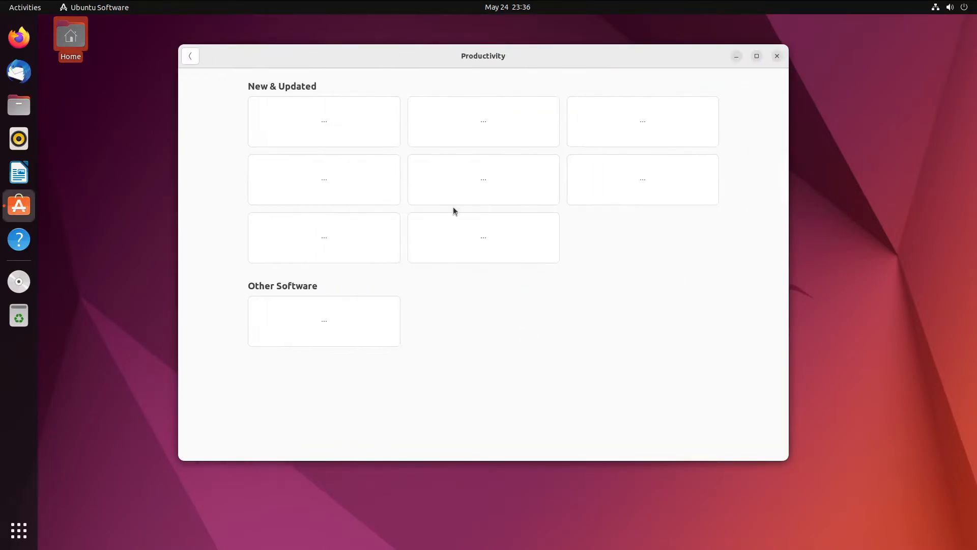
pyautogui.click(190, 64)
pyautogui.scroll(5, 582, 312)
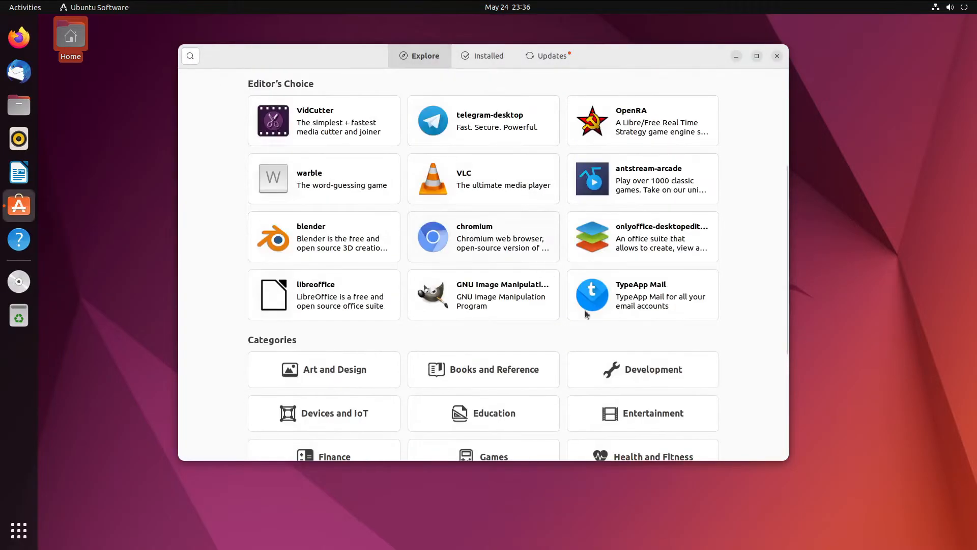
pyautogui.scroll(-3, 611, 300)
pyautogui.click(641, 241)
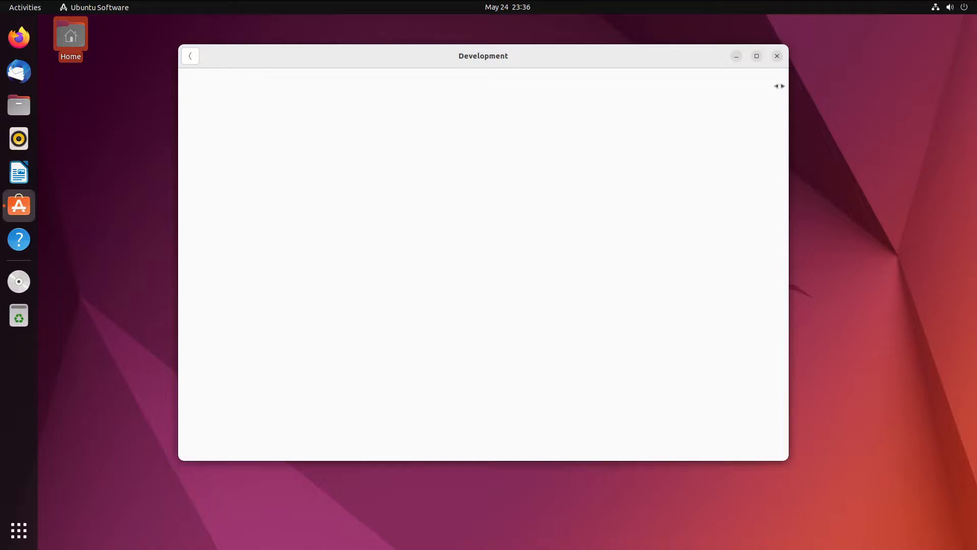
pyautogui.press('super')
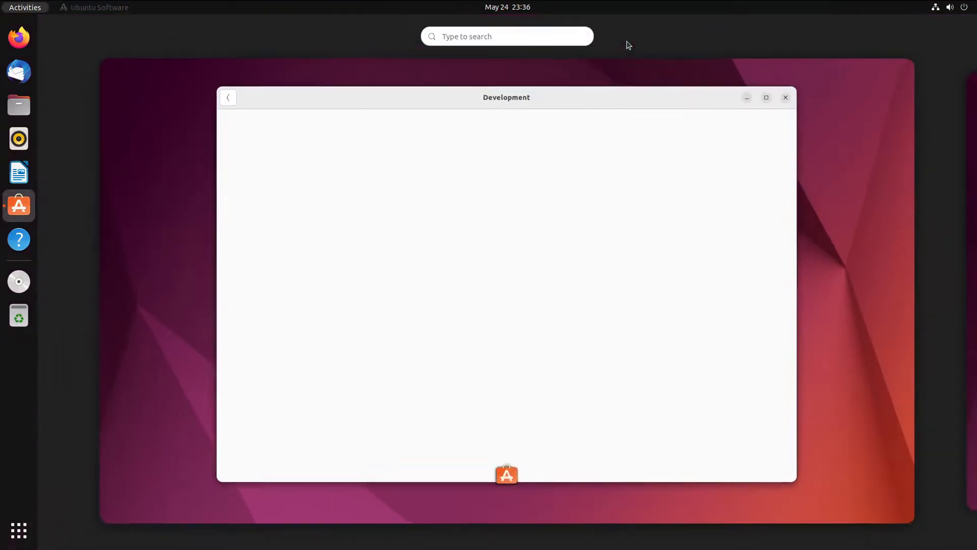
pyautogui.press('super')
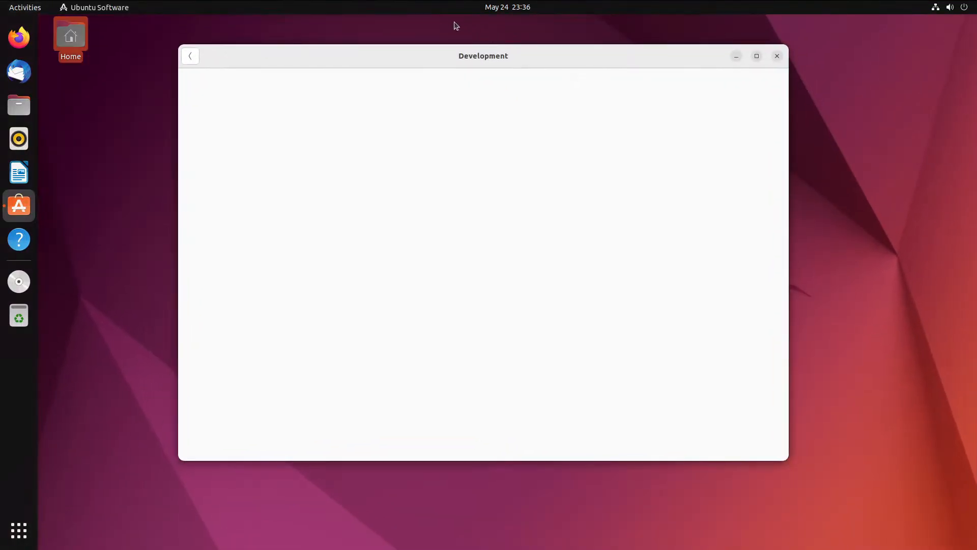
pyautogui.click(481, 10)
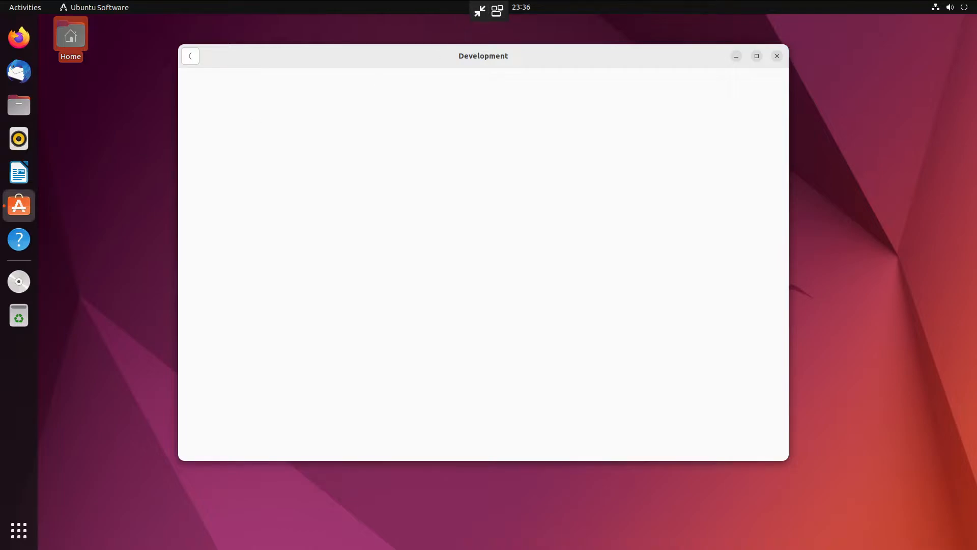
pyautogui.press('super')
pyautogui.write('stea')
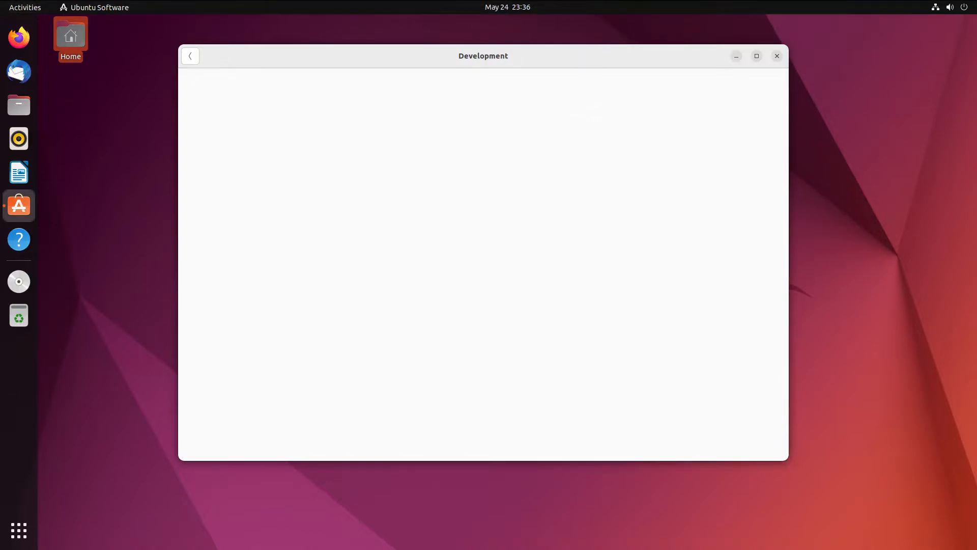
pyautogui.press('super')
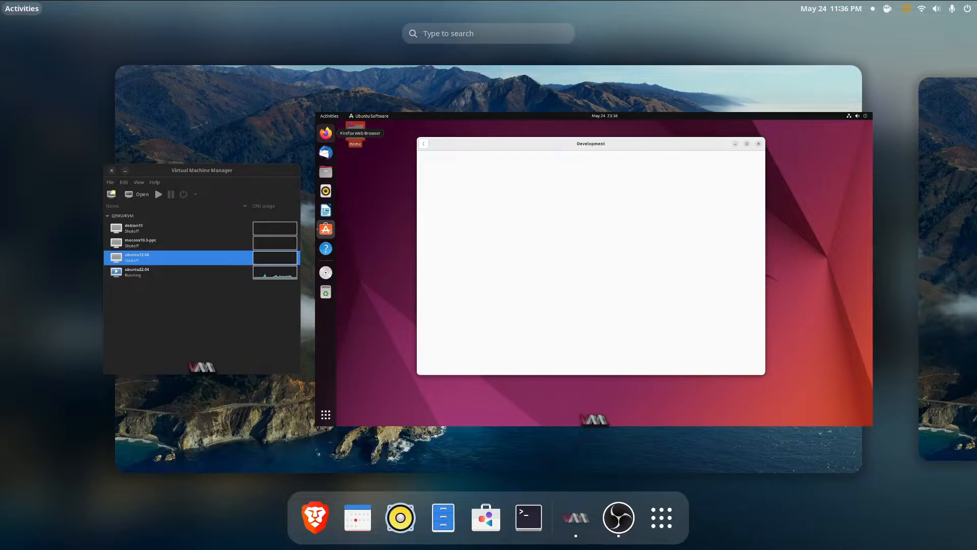
pyautogui.press('super')
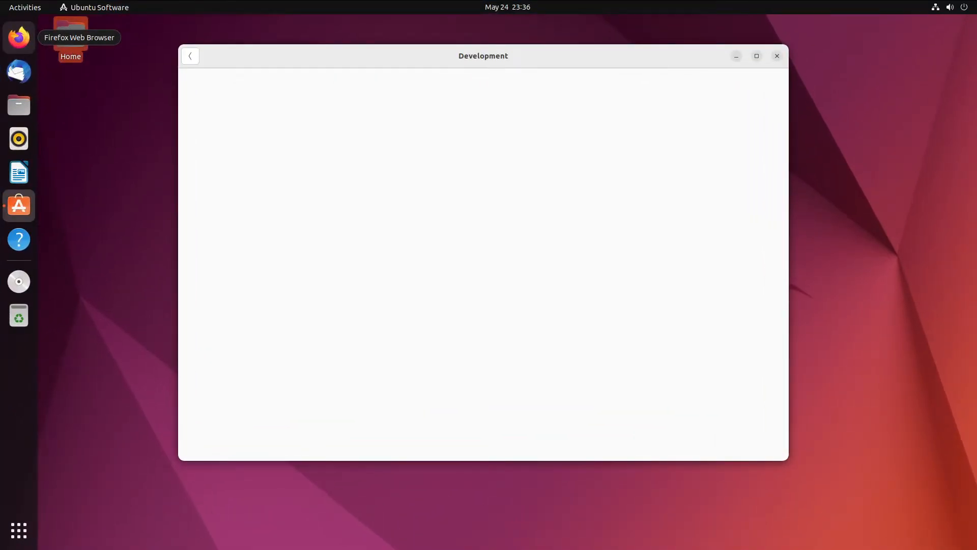
# Look through both pages of the application grid and return to the Ubuntu Software window
pyautogui.click(19, 529)
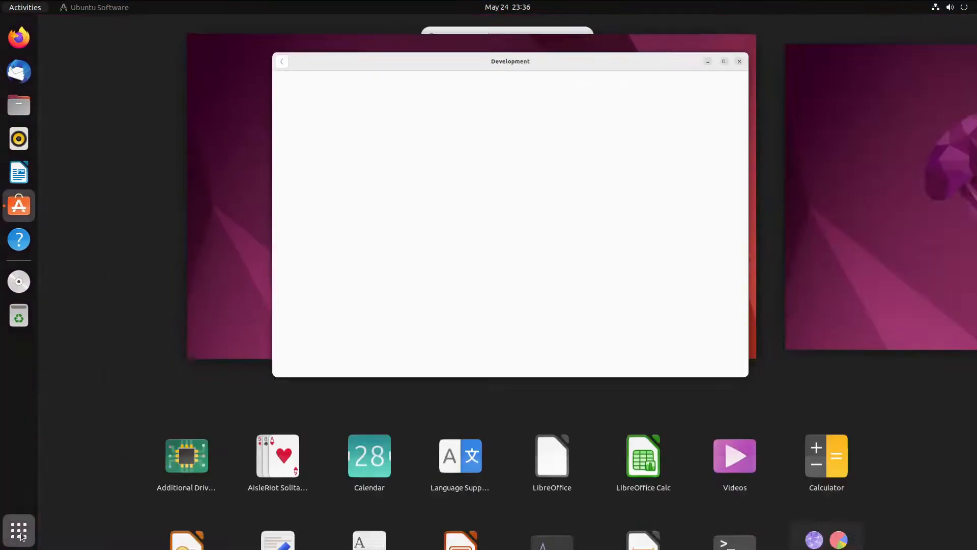
pyautogui.scroll(-1, 331, 349)
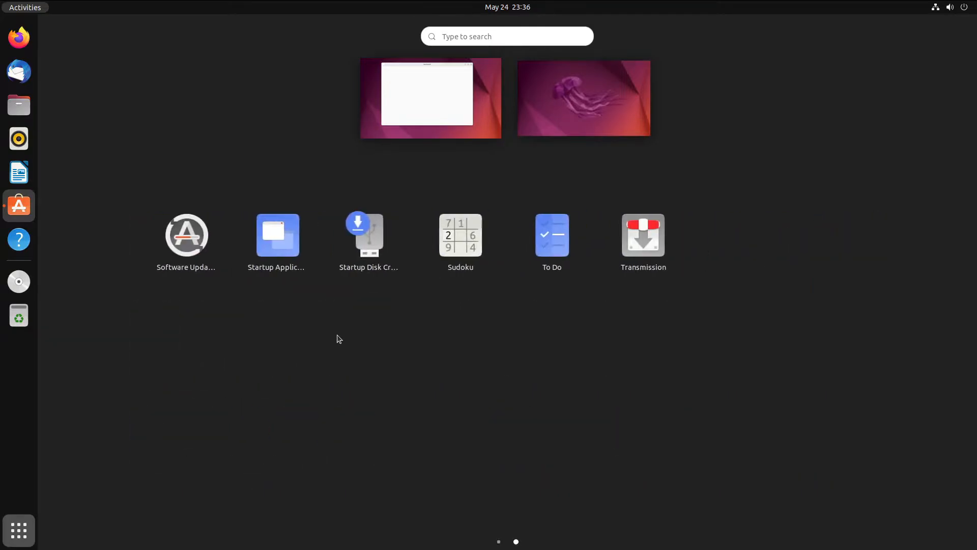
pyautogui.scroll(1, 338, 338)
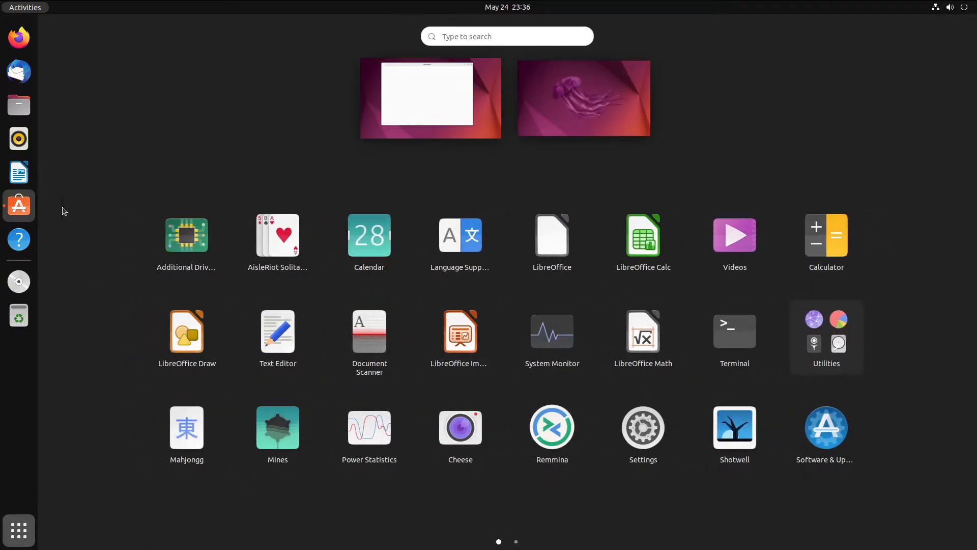
pyautogui.click(24, 207)
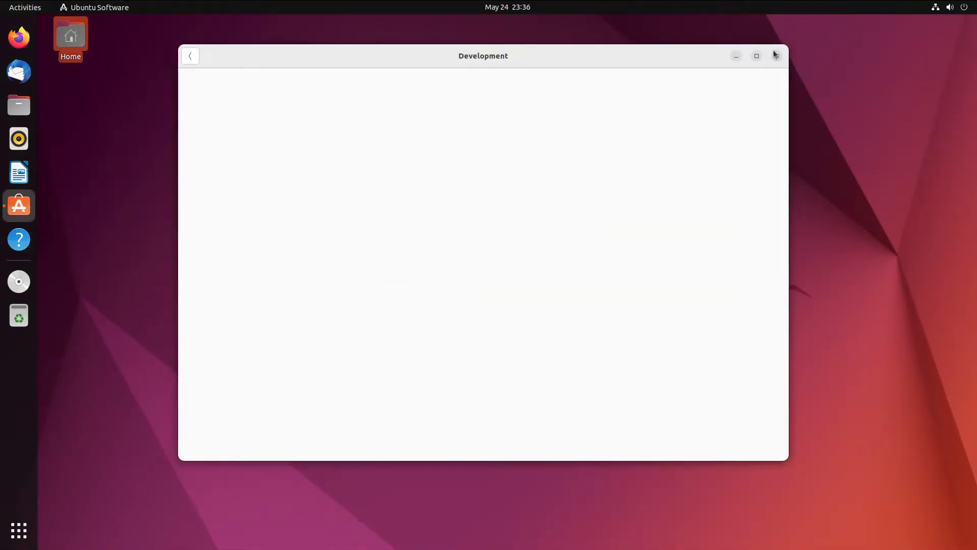
# Restart Ubuntu Software, open the VLC details page, and move the window toward the middle of the desktop
pyautogui.click(776, 55)
pyautogui.click(19, 205)
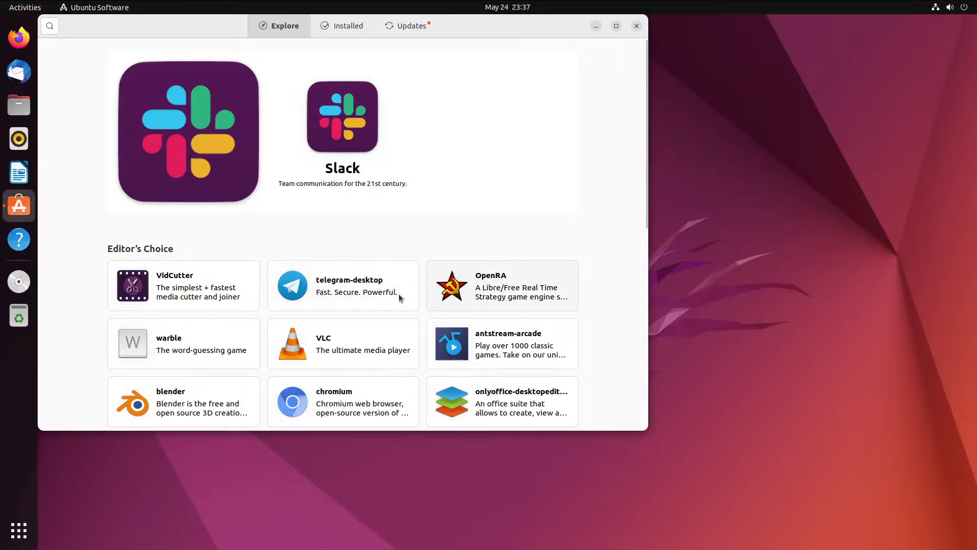
pyautogui.click(343, 340)
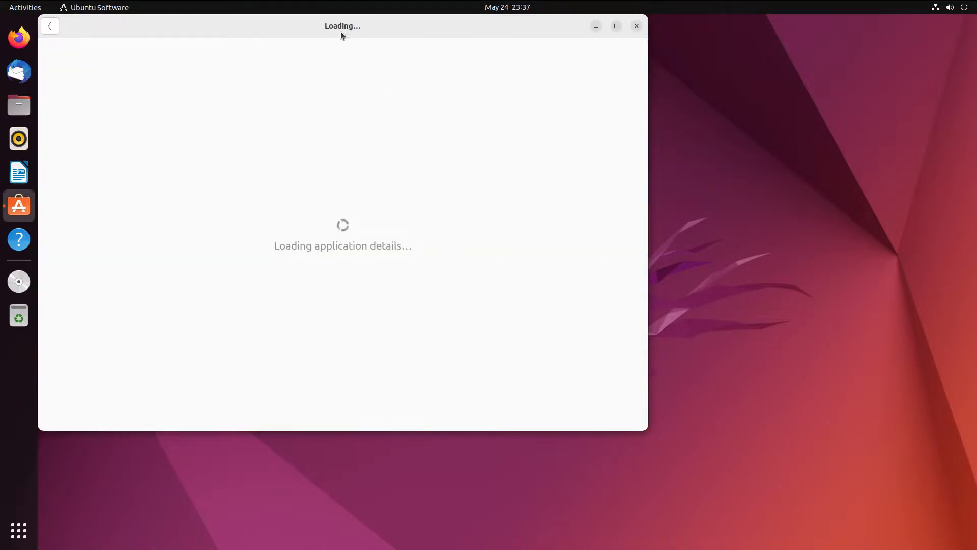
pyautogui.moveTo(371, 27); pyautogui.dragTo(565, 77)
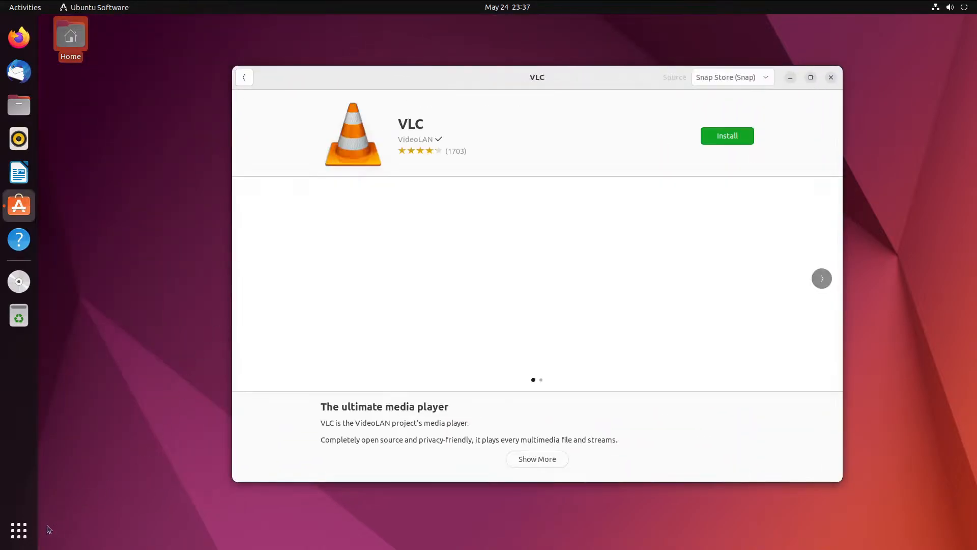
# Try to install VLC from the Snap Store, entering the account password to authenticate
pyautogui.click(727, 136)
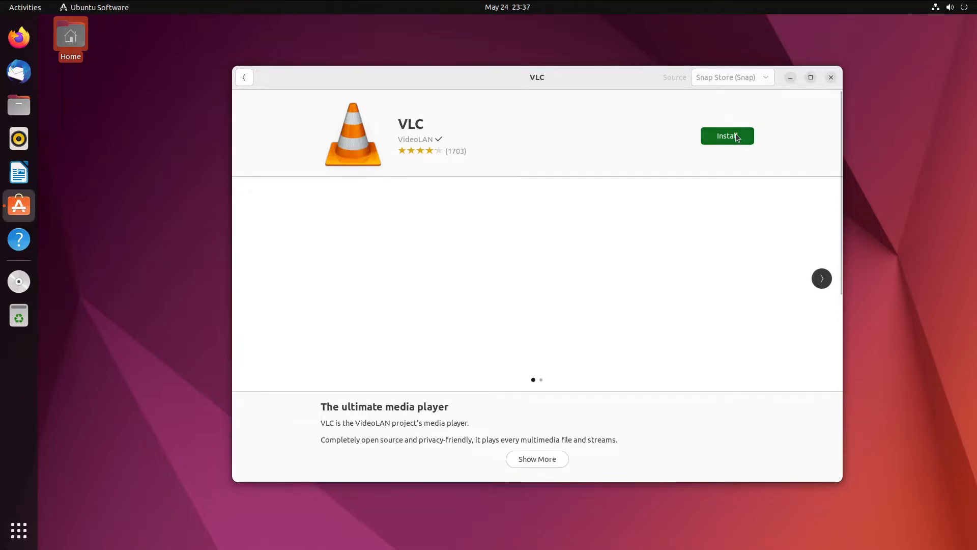
pyautogui.write('•')
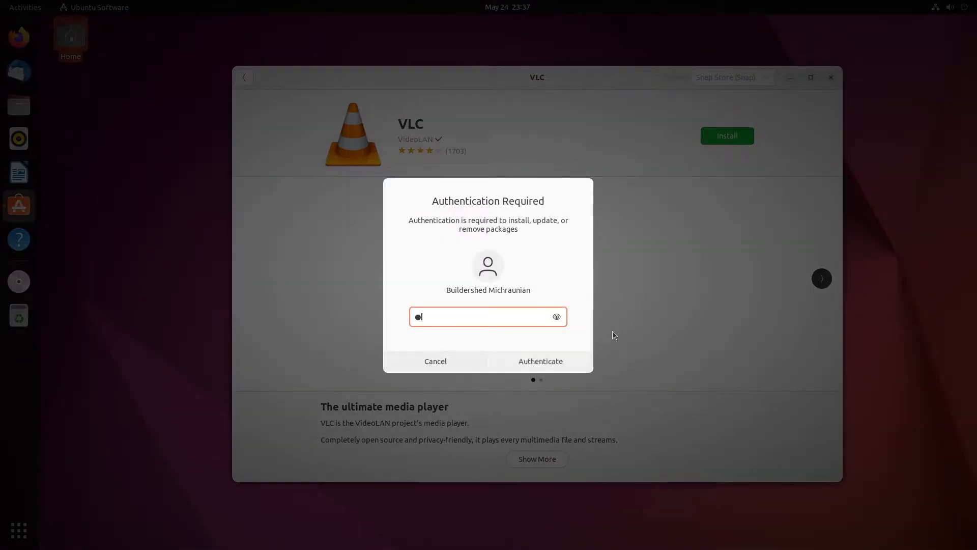
pyautogui.write('•••••••••')
pyautogui.hotkey('ctrl', 'a')
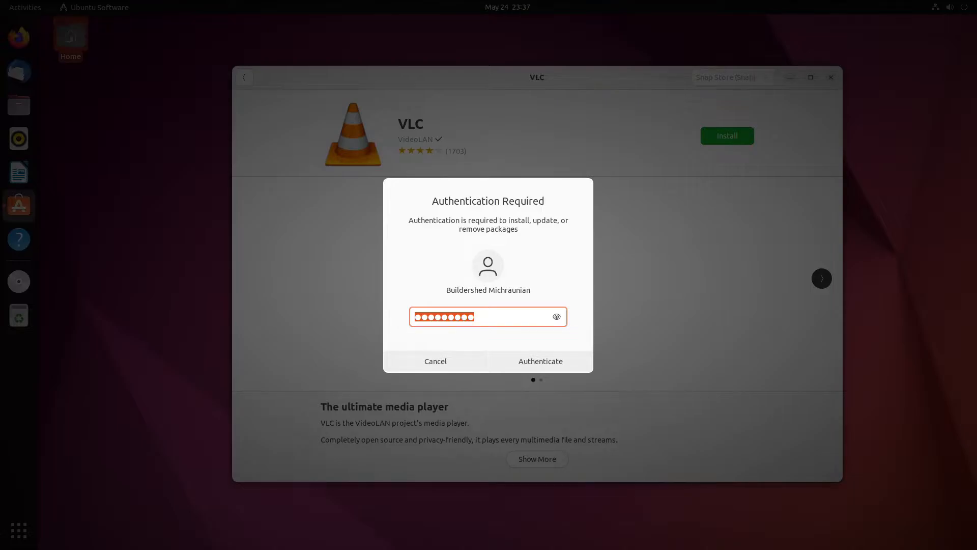
pyautogui.click(498, 318)
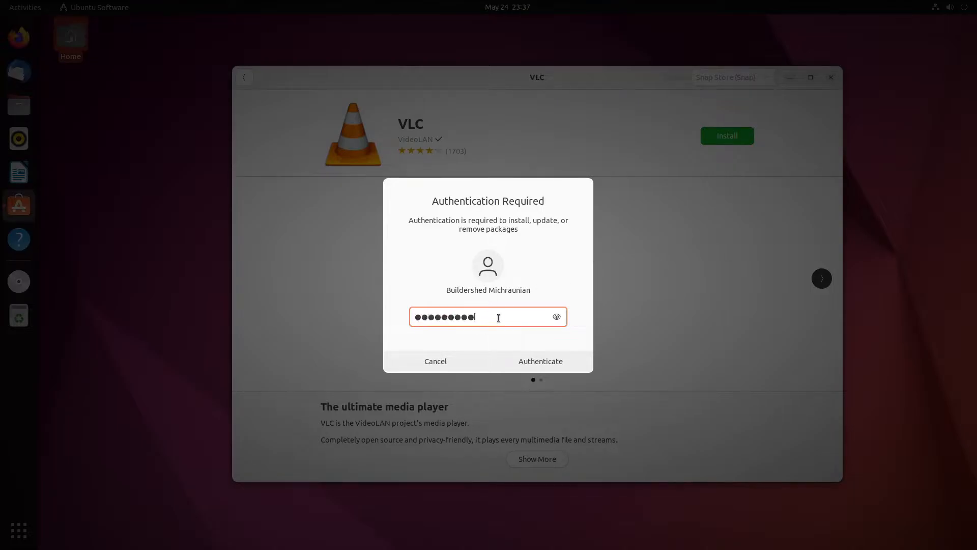
pyautogui.hotkey('ctrl', 'a')
pyautogui.write('●●●●●●●●●●')
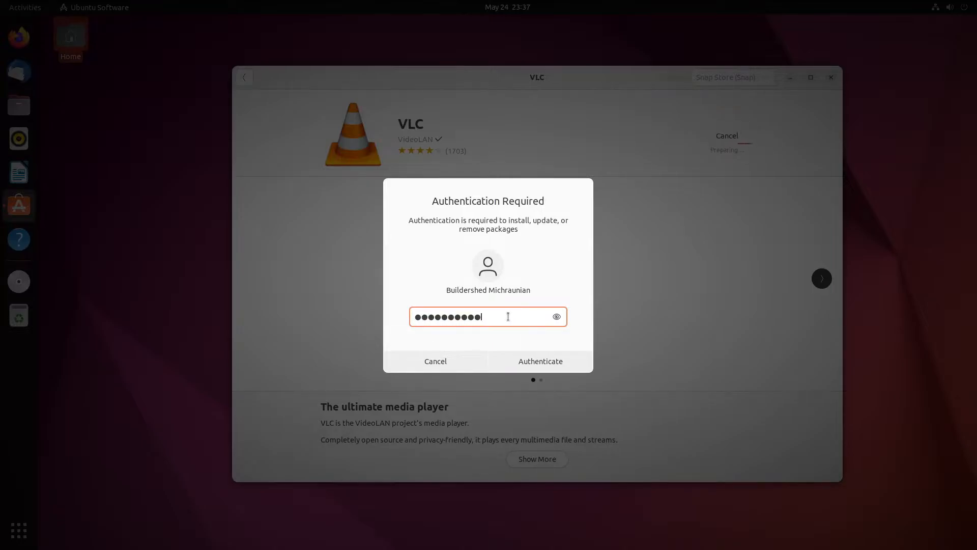
pyautogui.press('Return')
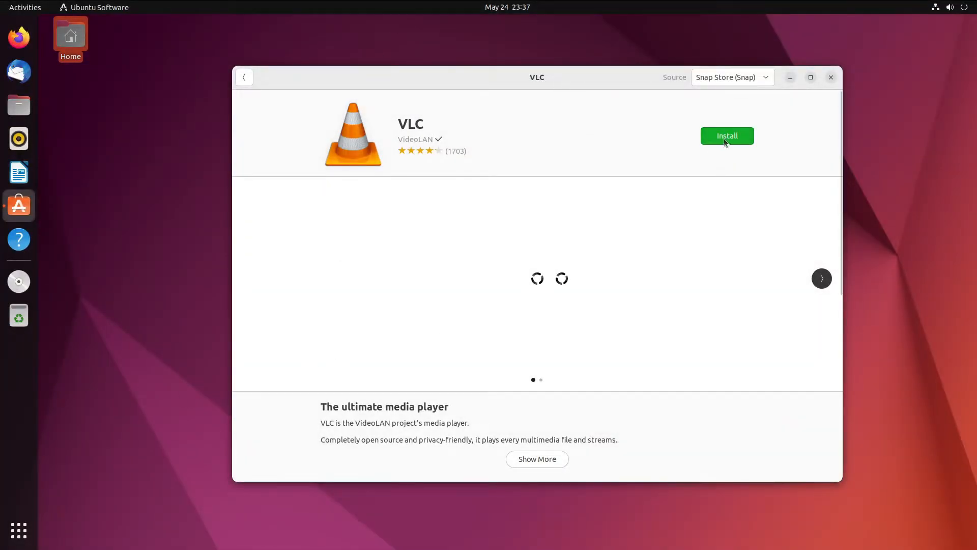
# Check the sources offered for VLC and switch to ubuntu-jammy-universe (deb)
pyautogui.click(745, 77)
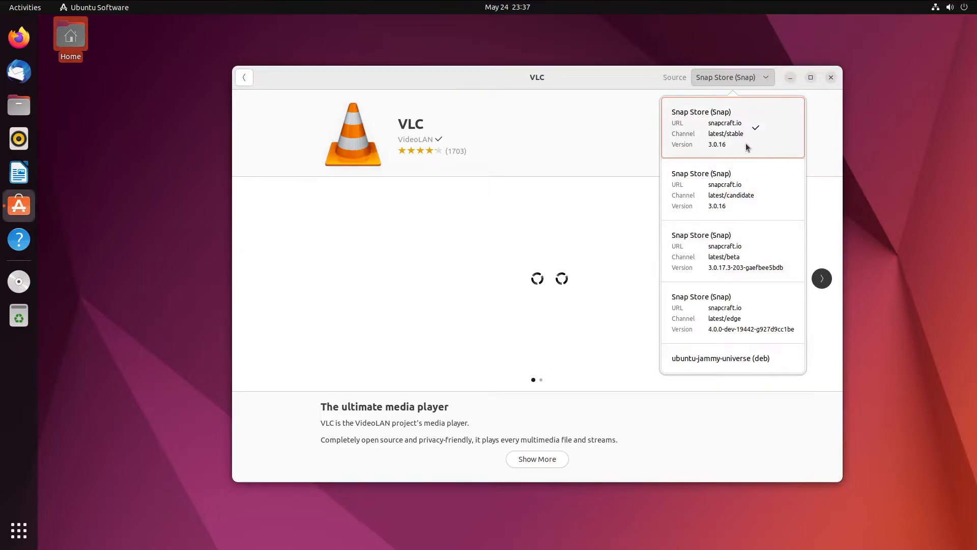
pyautogui.click(726, 145)
pyautogui.click(744, 78)
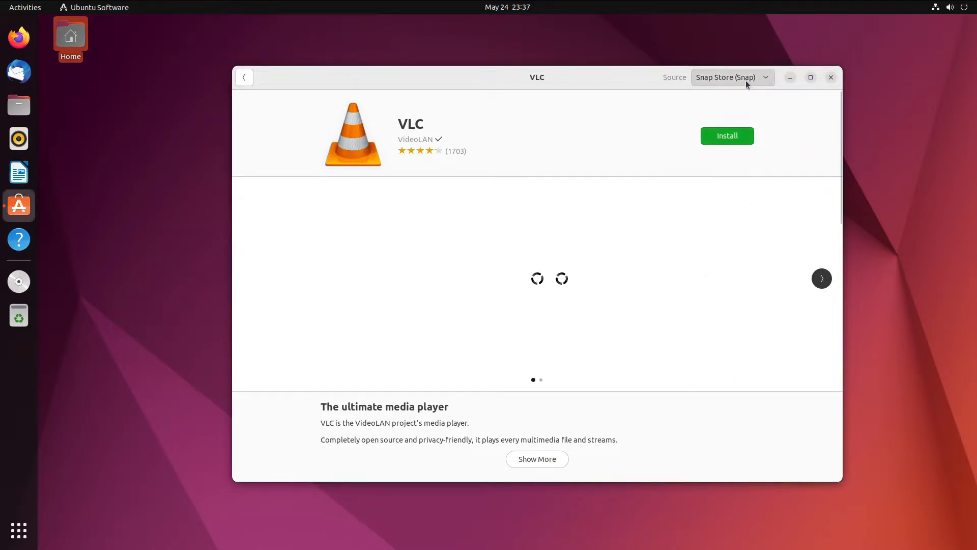
pyautogui.click(733, 361)
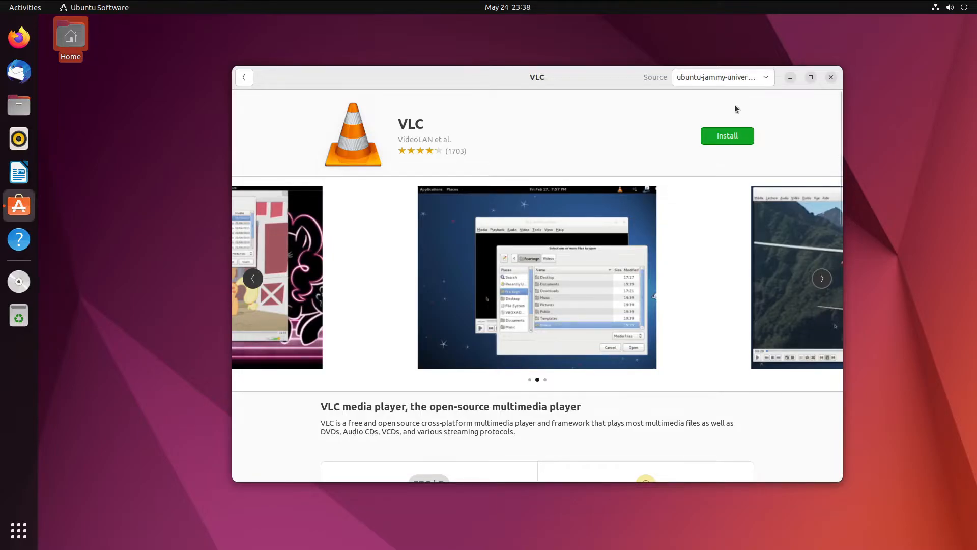
# Review the list of VLC sources again, comparing the Snap Store channels with the deb package
pyautogui.click(736, 77)
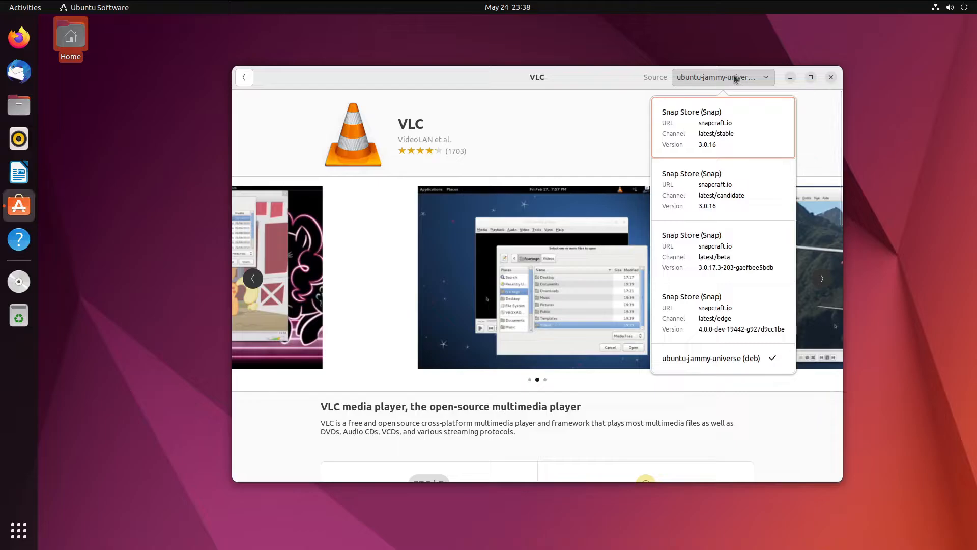
pyautogui.click(736, 79)
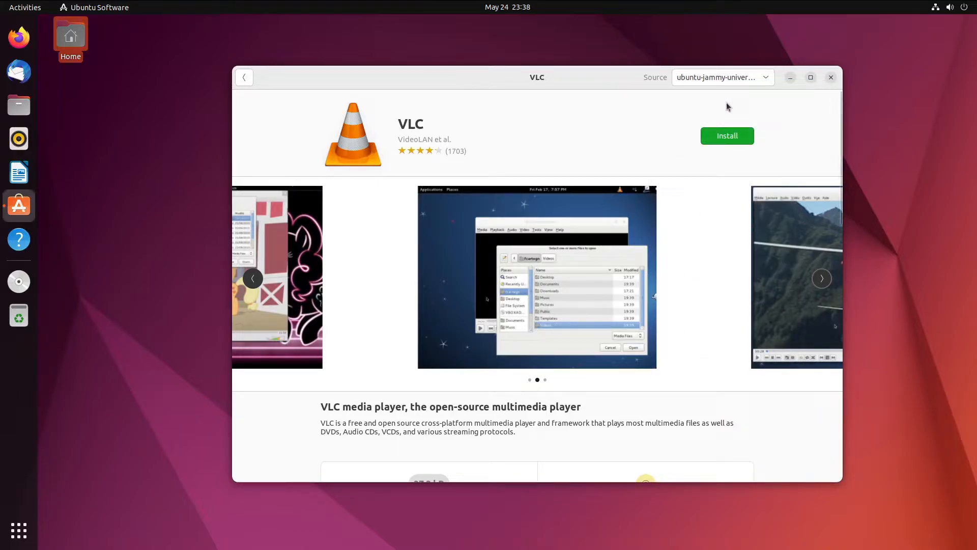
pyautogui.click(736, 79)
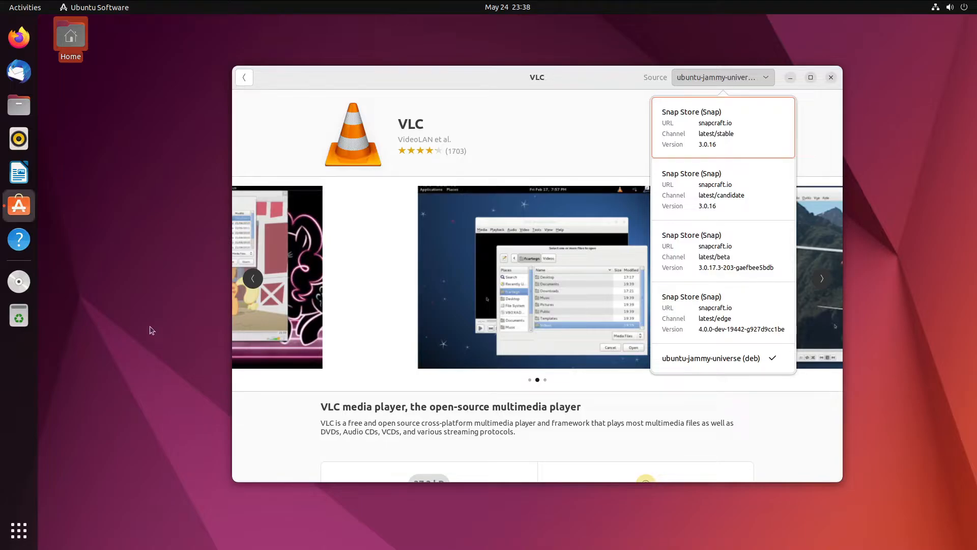
pyautogui.click(21, 530)
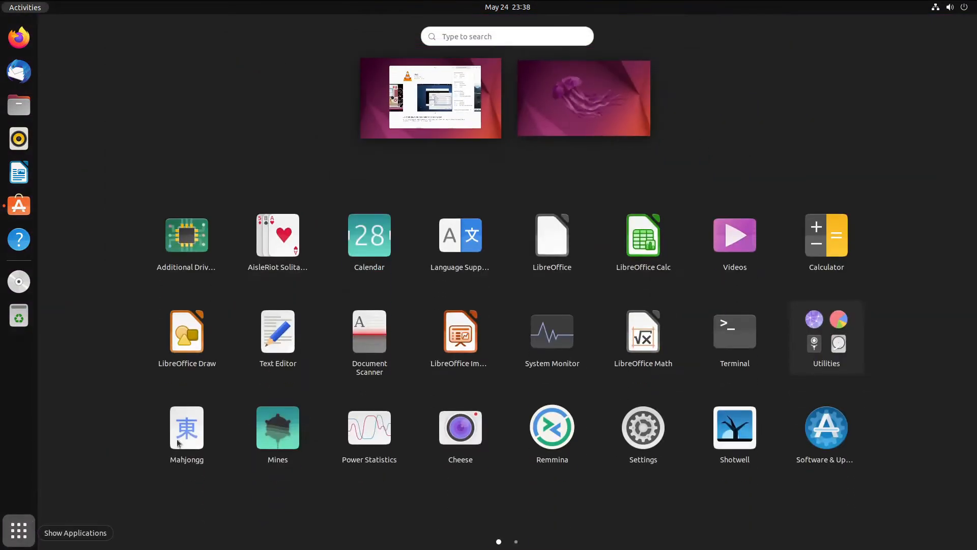
pyautogui.click(758, 352)
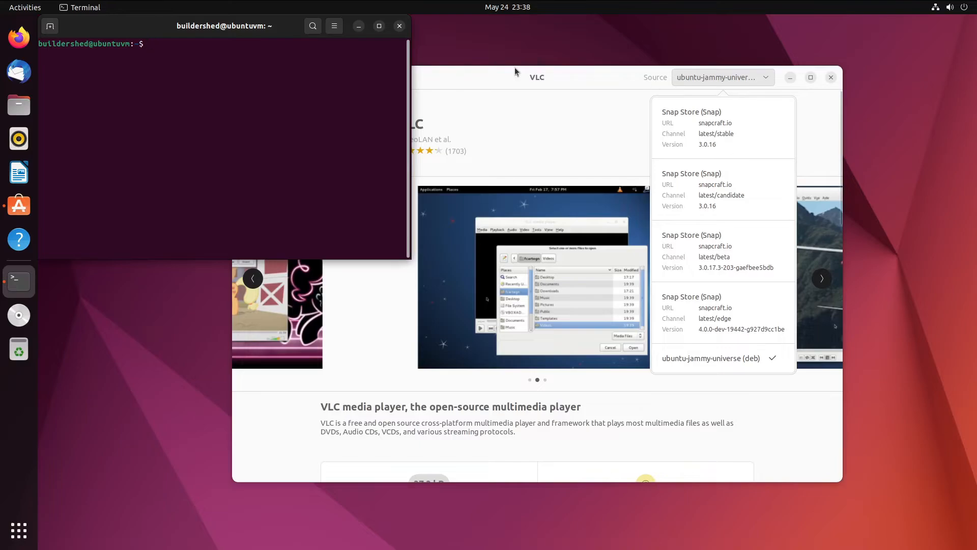
pyautogui.write('vlc')
pyautogui.press('BackSpace')
pyautogui.press('BackSpace')
pyautogui.press('BackSpace')
pyautogui.click(399, 26)
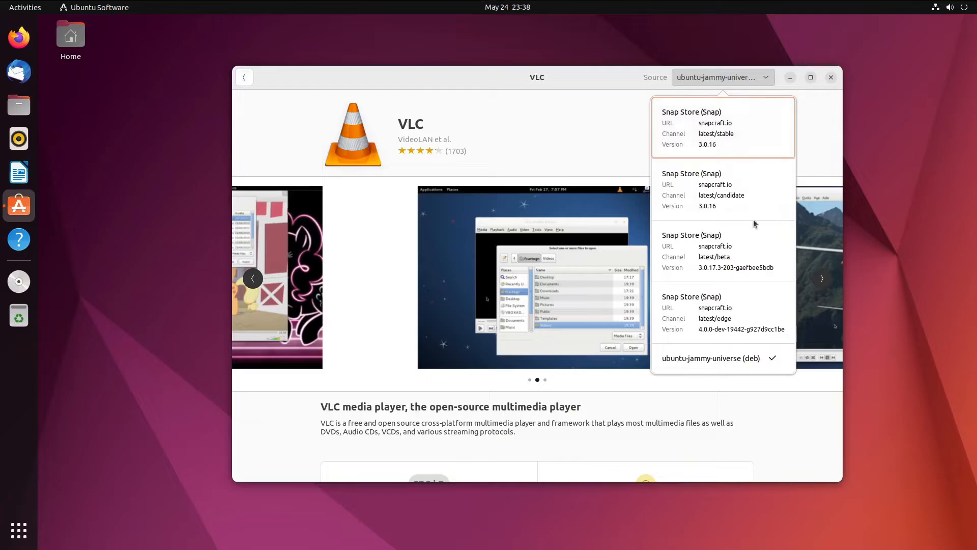
# Start installing VLC from the selected deb source, authenticate with the account password, and open the activities overview
pyautogui.click(582, 172)
pyautogui.click(719, 131)
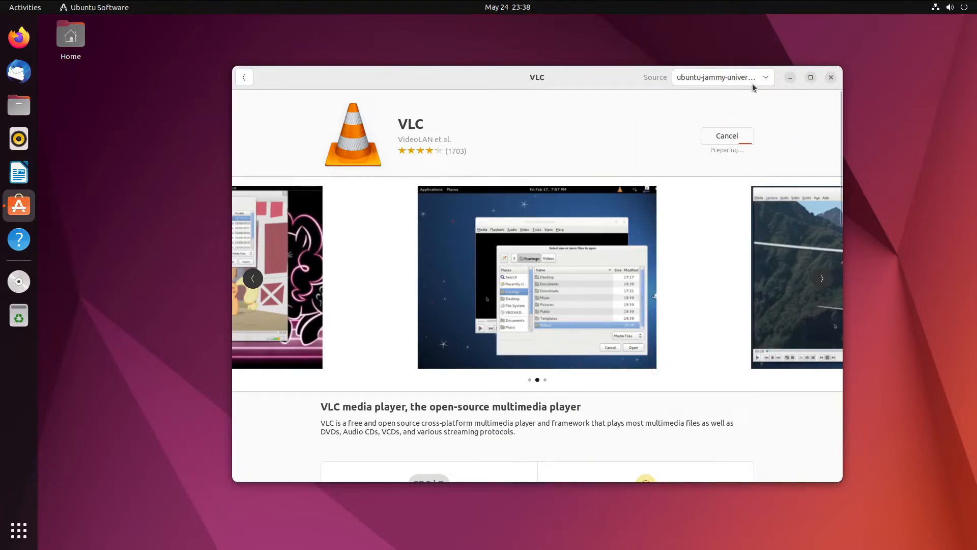
pyautogui.write('***********')
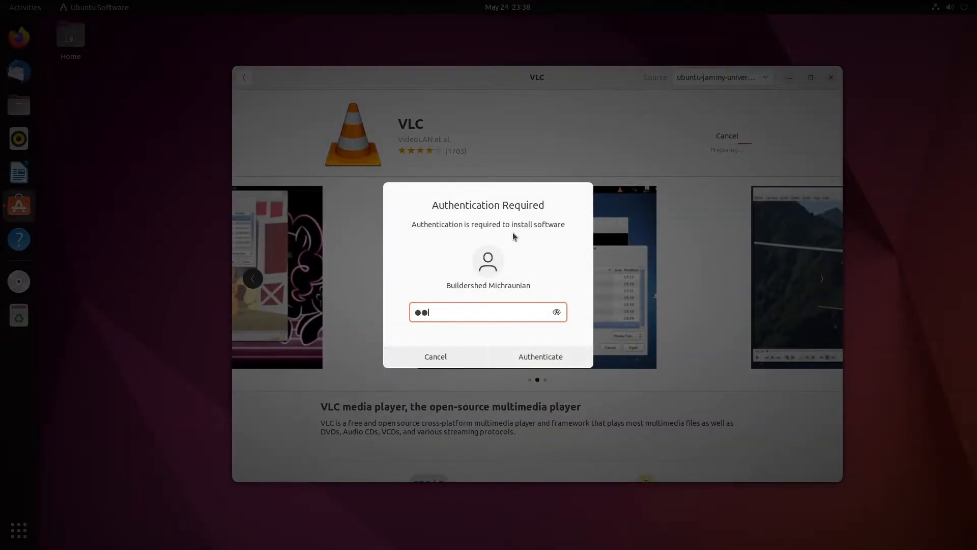
pyautogui.press('Return')
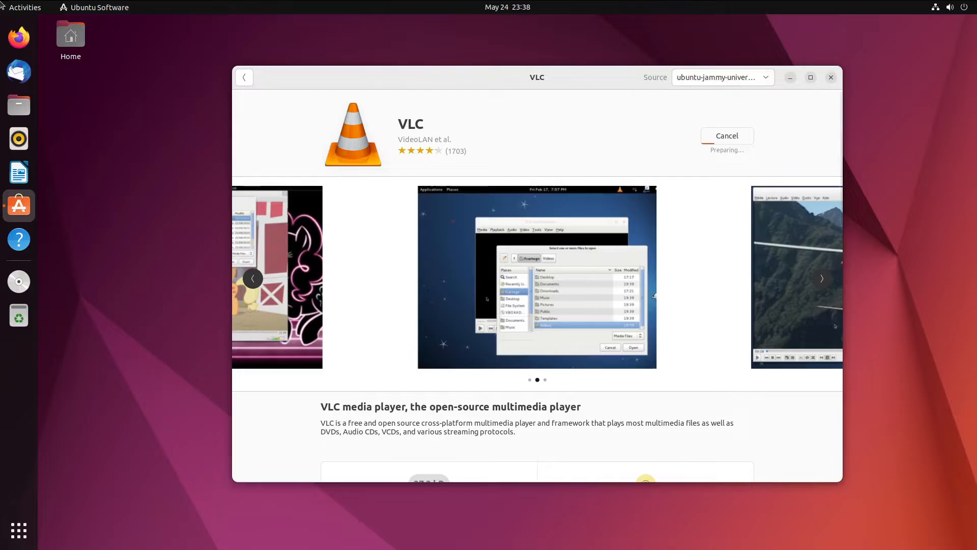
pyautogui.click(16, 9)
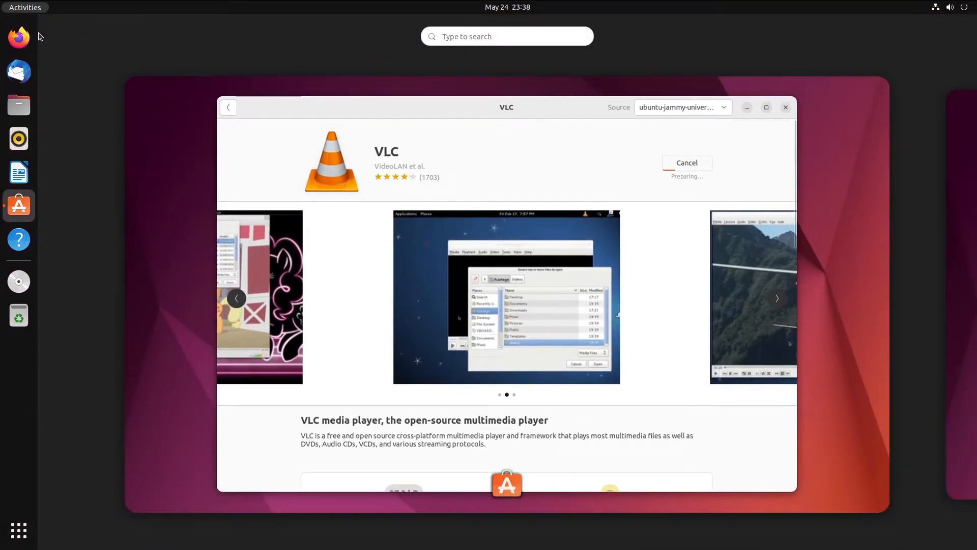
# Show and hide the activities overview to view the open windows and workspaces
pyautogui.click(18, 11)
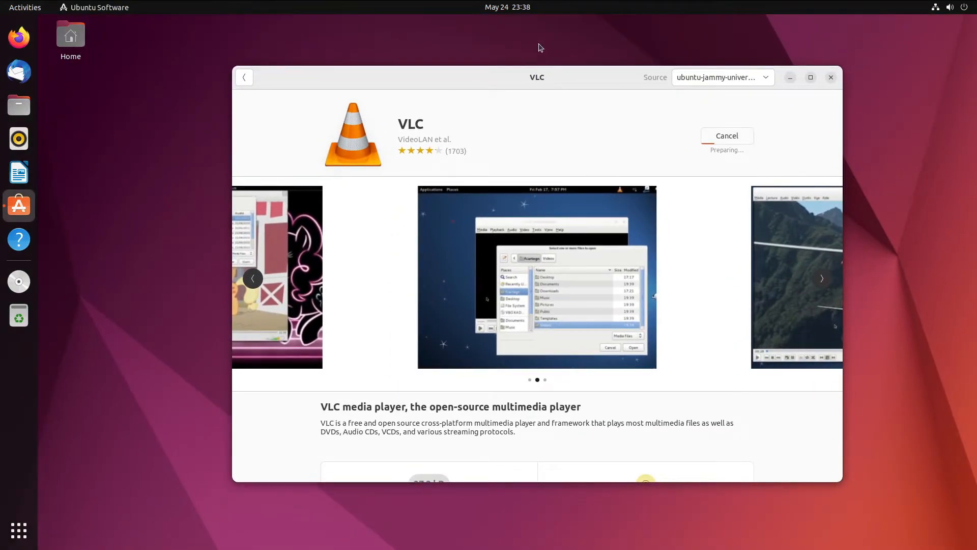
pyautogui.click(10, 9)
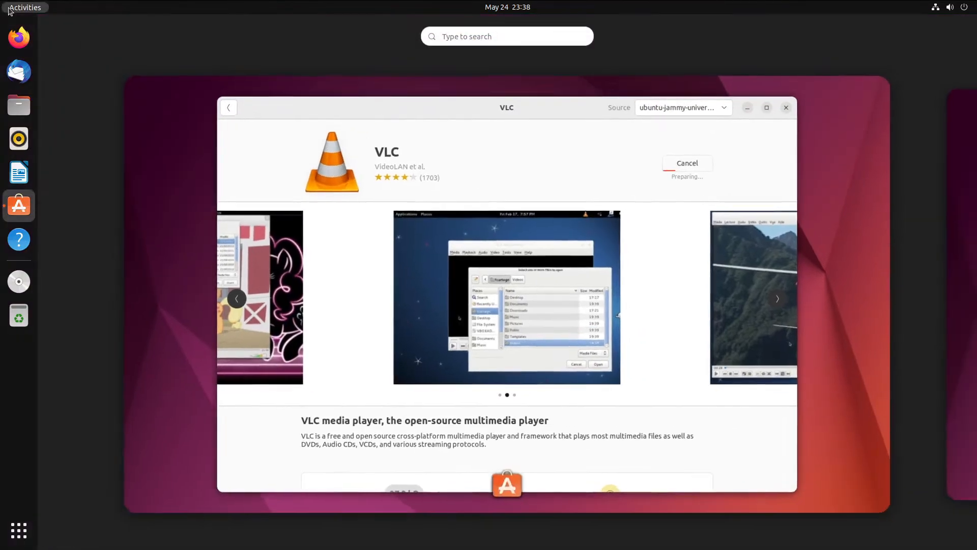
pyautogui.click(11, 9)
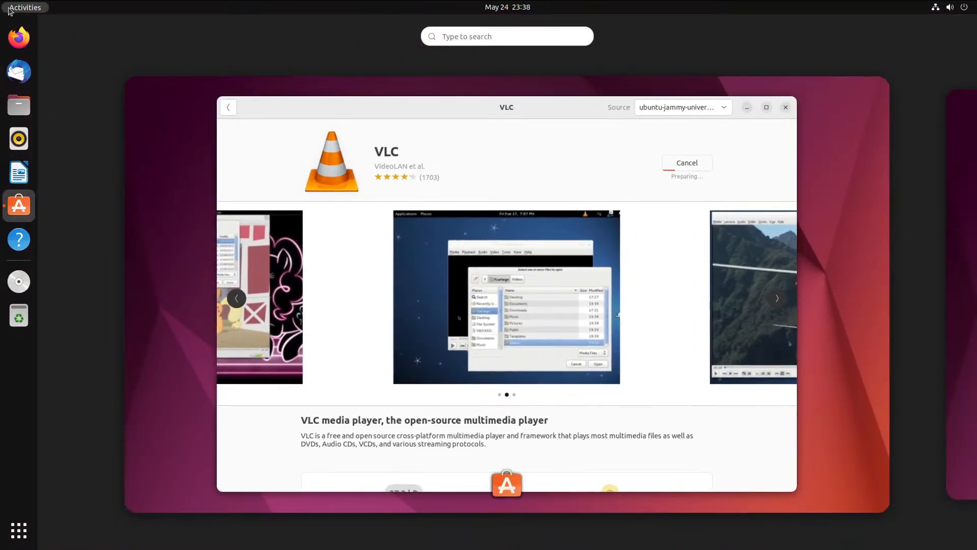
pyautogui.click(10, 8)
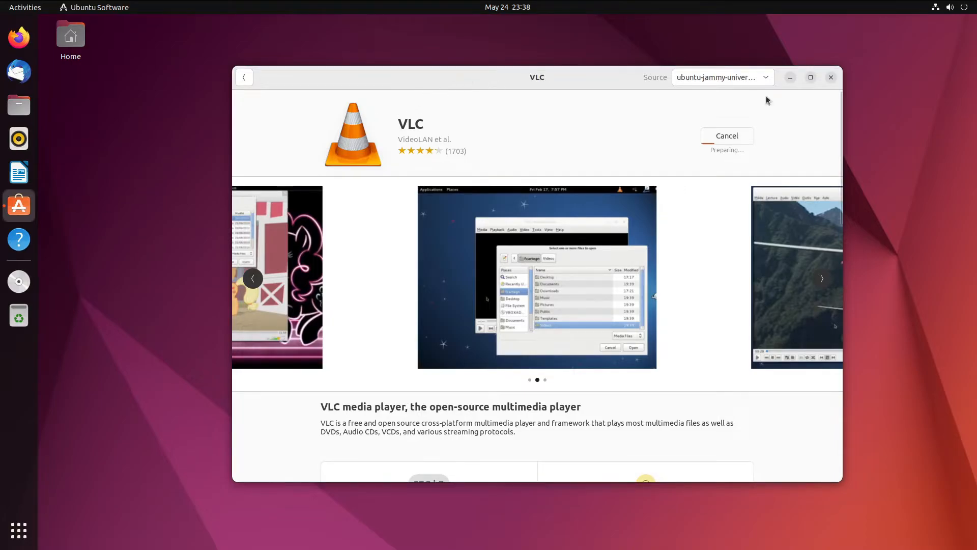
# Minimize the Ubuntu Software window and view the application grid from the empty desktop, then return to the desktop
pyautogui.click(790, 79)
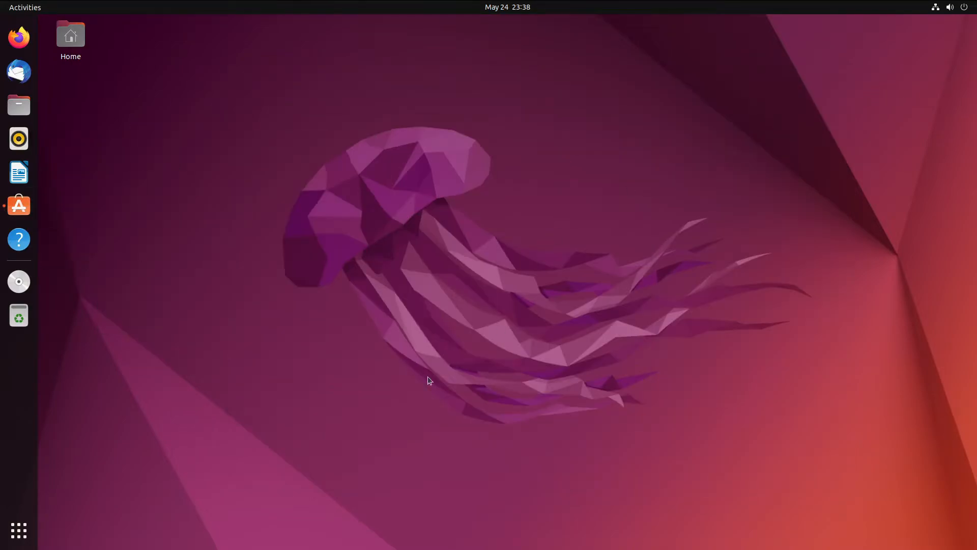
pyautogui.moveTo(659, 391); pyautogui.dragTo(221, 450)
pyautogui.click(31, 521)
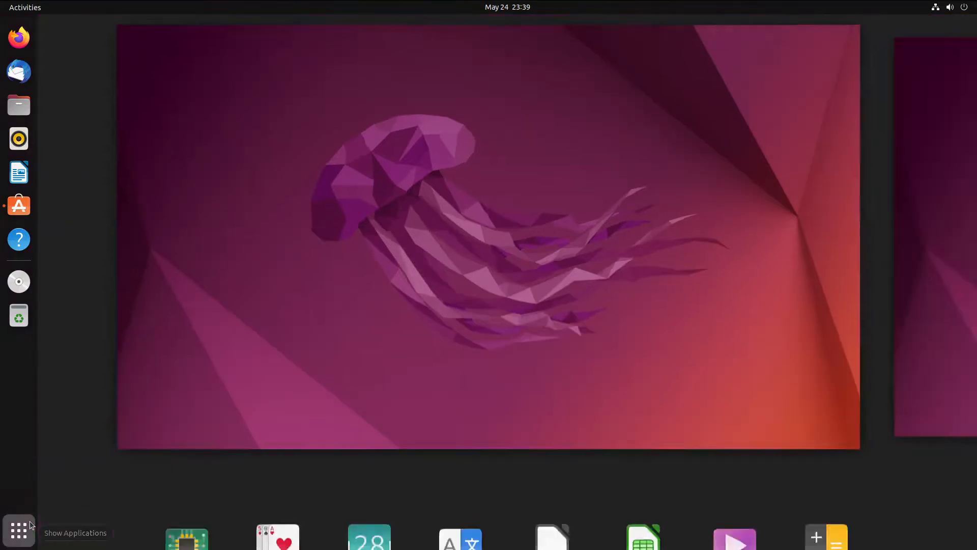
pyautogui.click(31, 521)
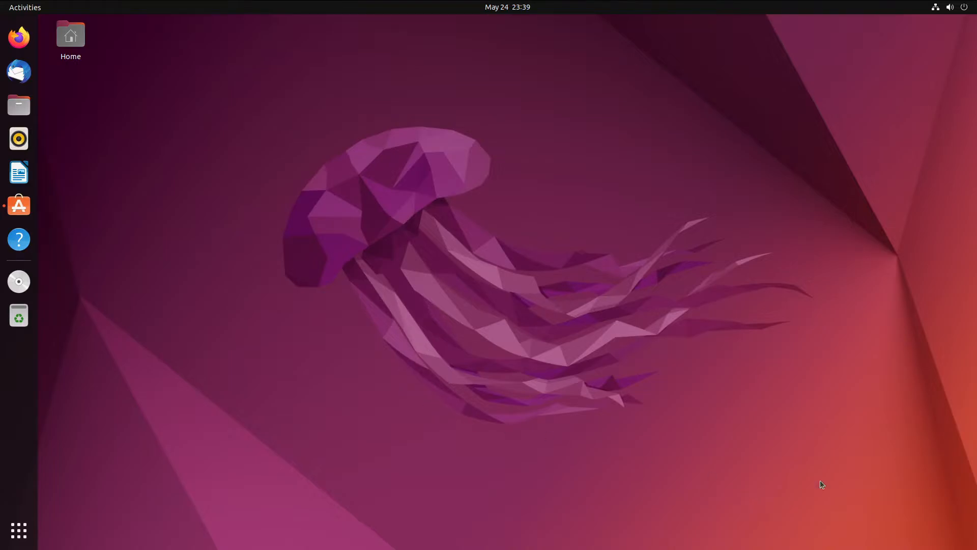
pyautogui.click(28, 521)
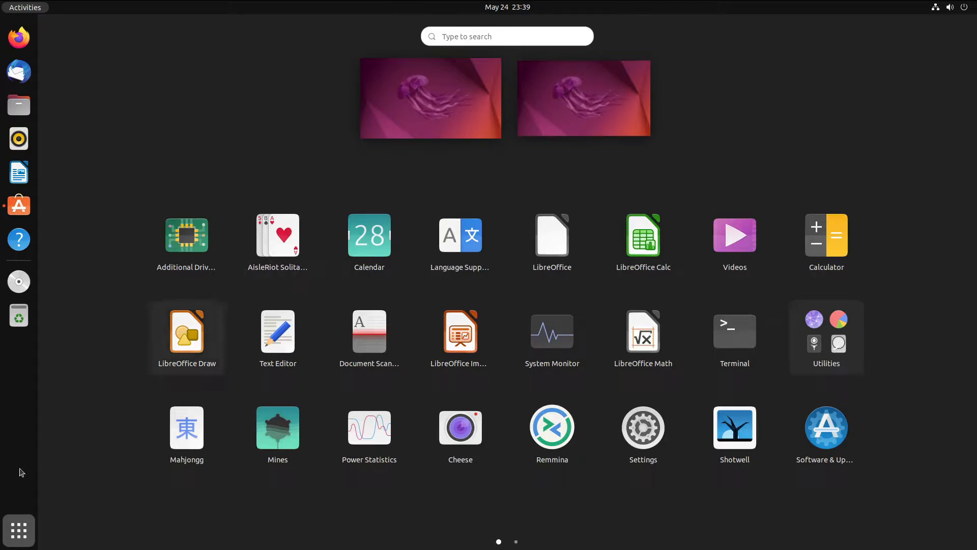
pyautogui.click(24, 538)
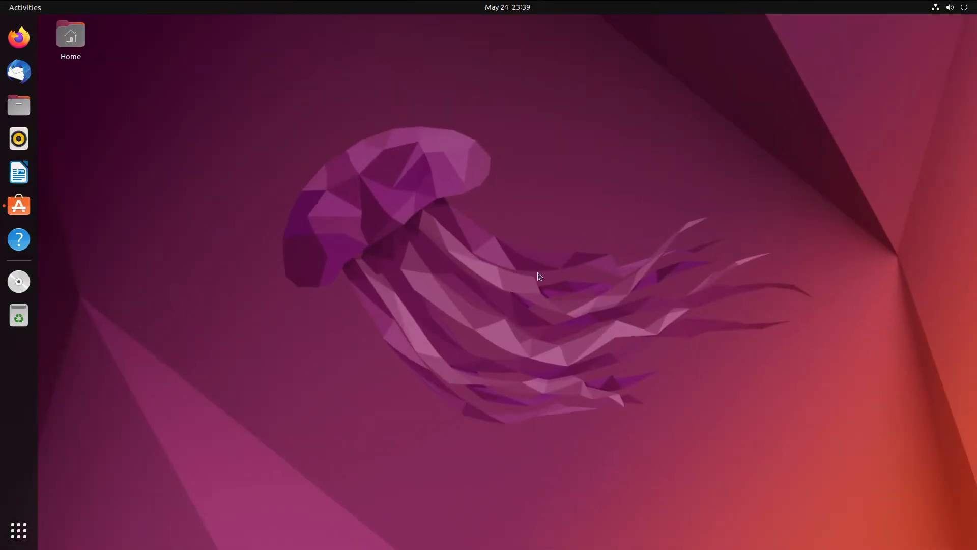
# Compare the activities overview with the application grid and restore the minimized Ubuntu Software window from the overview
pyautogui.click(2, 6)
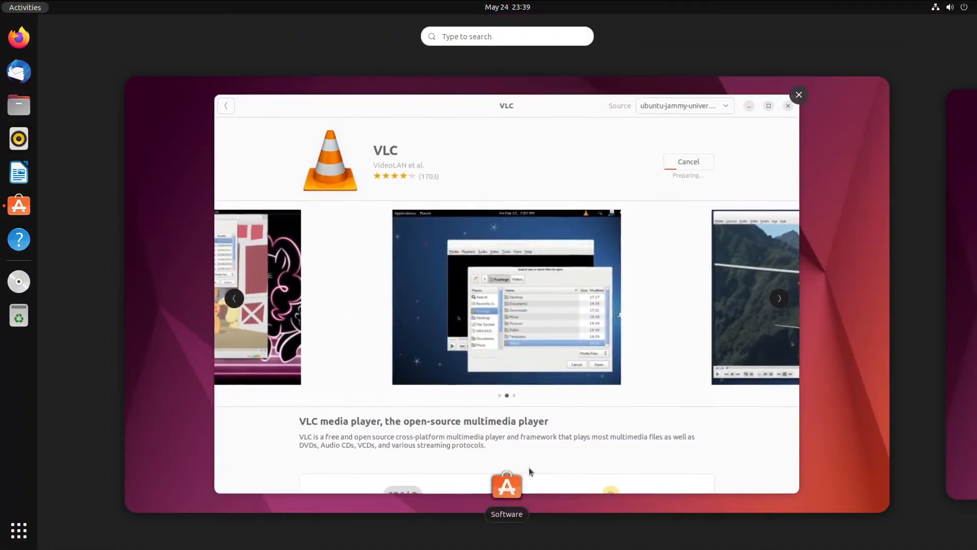
pyautogui.click(29, 541)
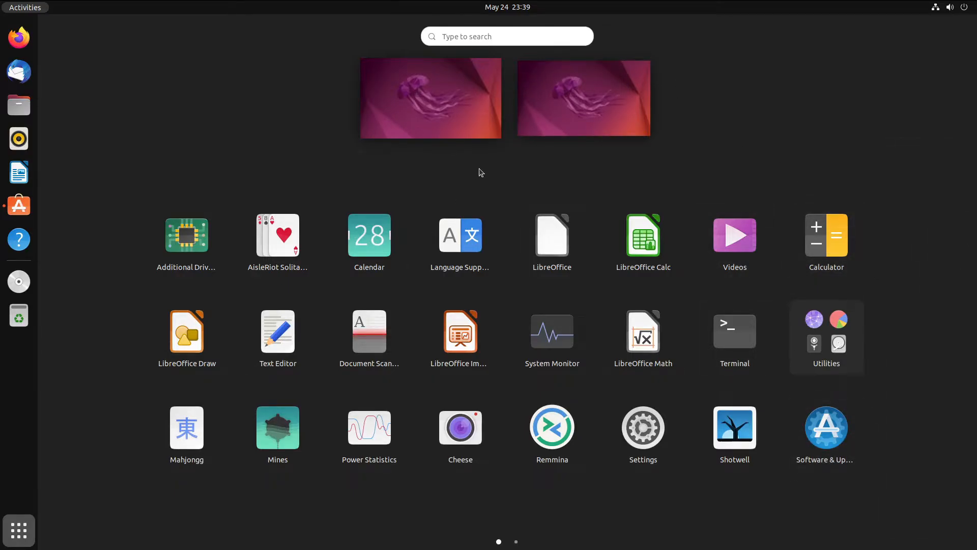
pyautogui.click(23, 532)
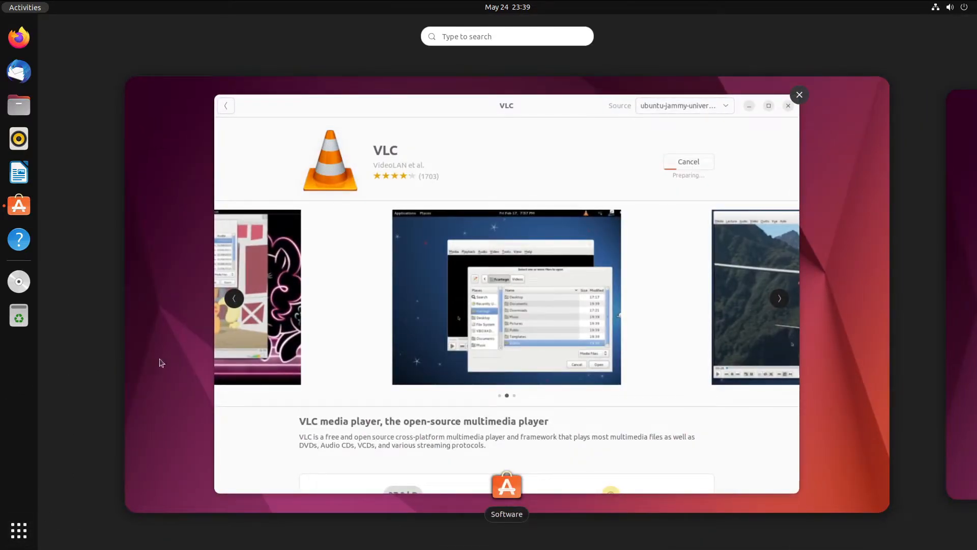
pyautogui.click(324, 355)
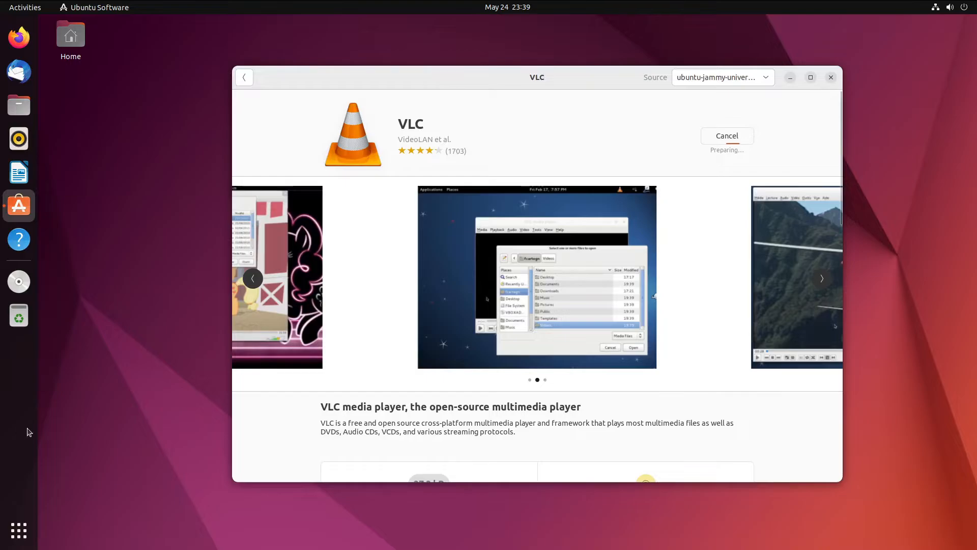
# Look through both pages of the application grid and return to the VLC page
pyautogui.click(19, 530)
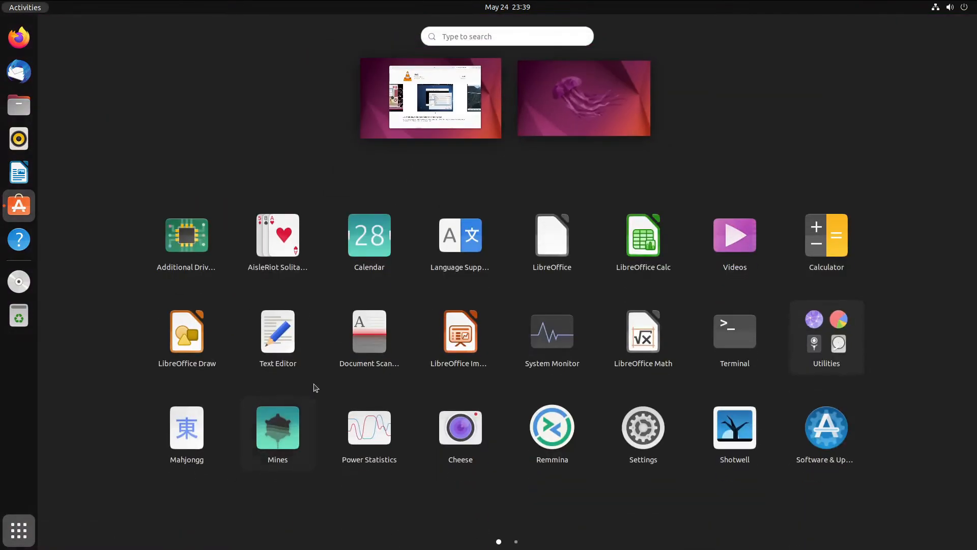
pyautogui.scroll(-1, 543, 494)
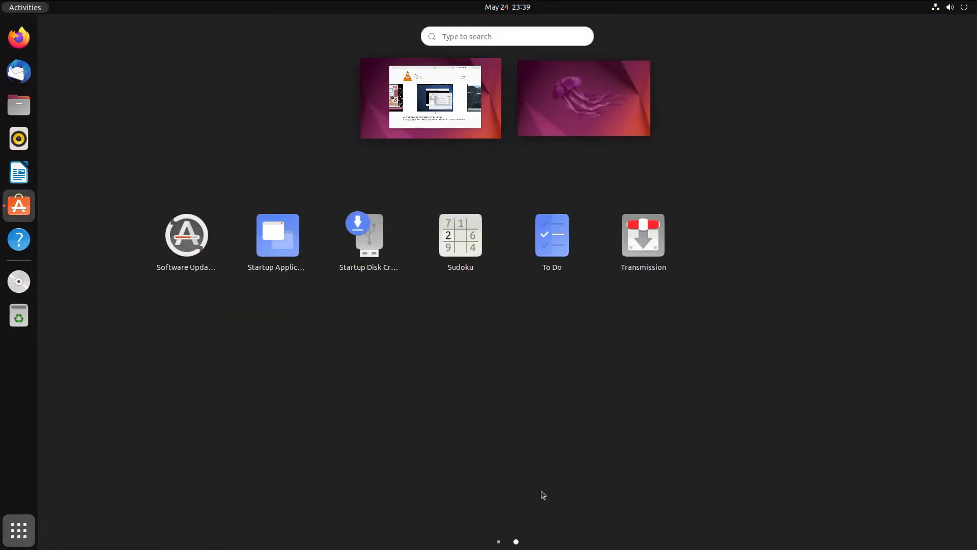
pyautogui.click(3, 527)
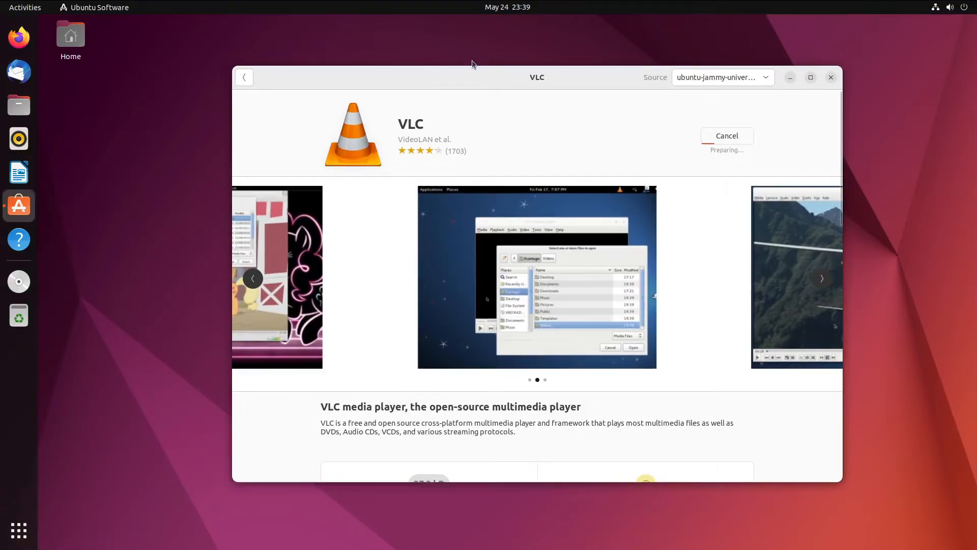
# Reposition the Ubuntu Software window on the desktop and look at the application grid and activities overview again
pyautogui.moveTo(475, 75)
pyautogui.mouseDown()
pyautogui.moveTo(458, 80)
pyautogui.moveTo(493, 74)
pyautogui.mouseUp()
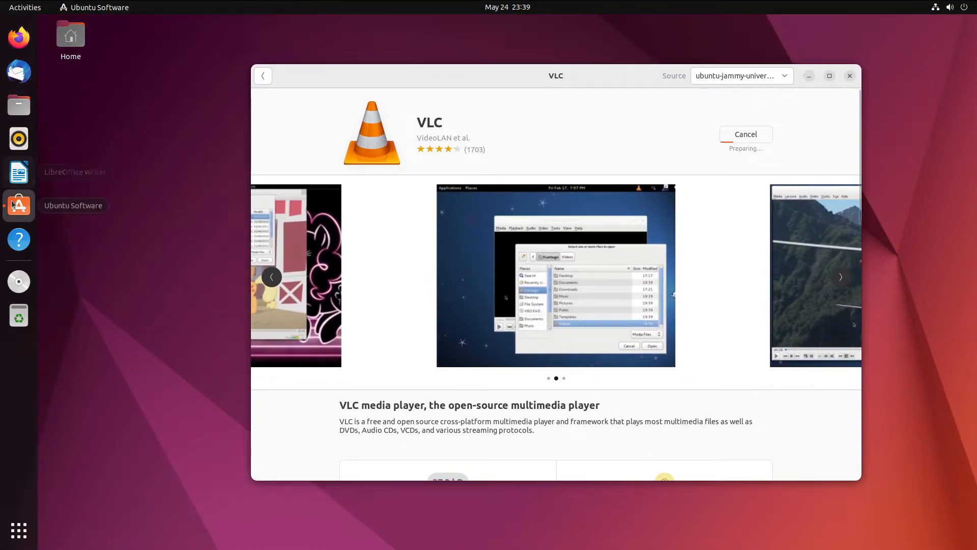
pyautogui.moveTo(435, 85); pyautogui.dragTo(471, 98)
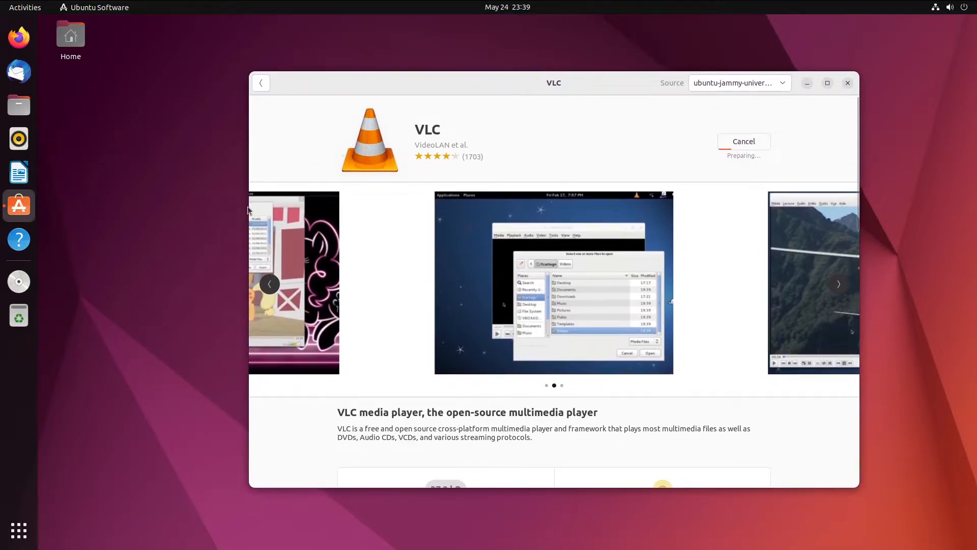
pyautogui.click(19, 529)
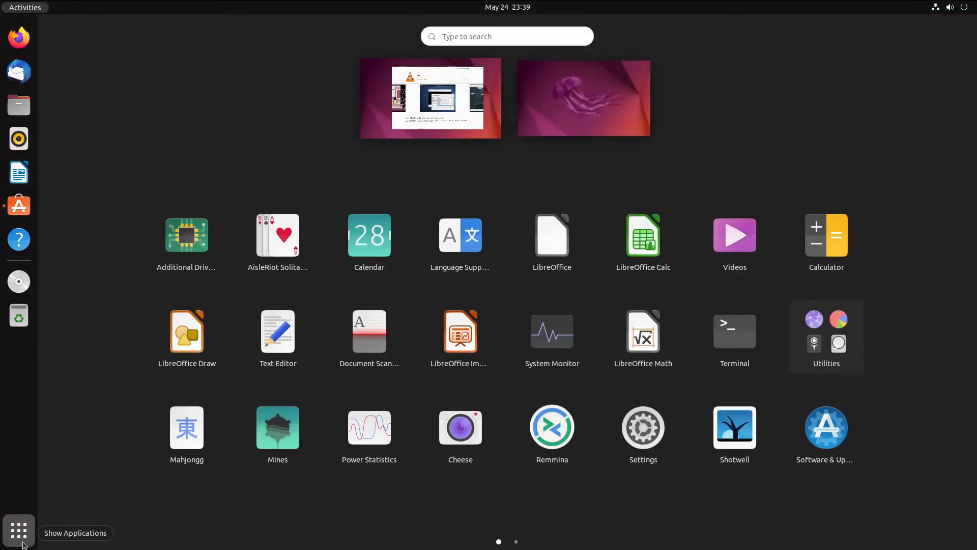
pyautogui.click(58, 49)
pyautogui.click(7, 5)
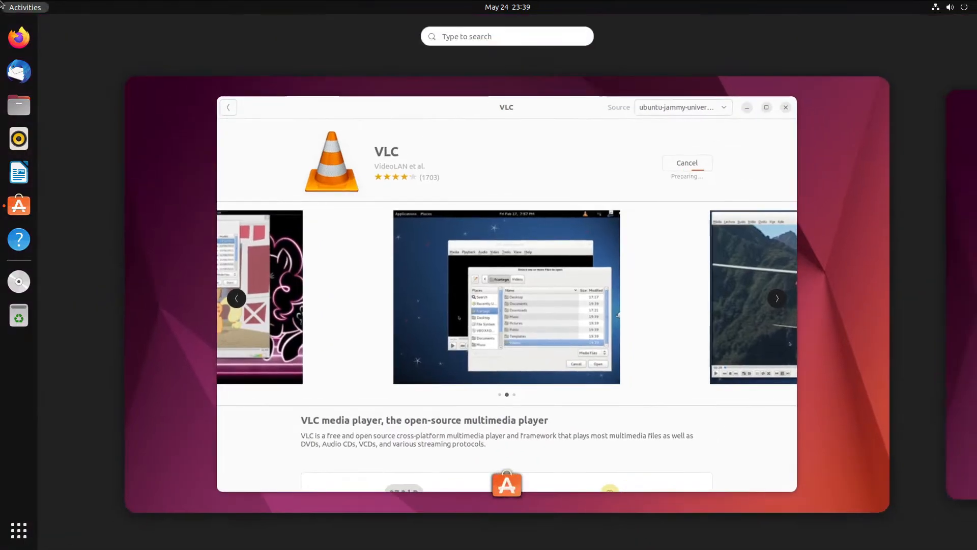
pyautogui.click(6, 5)
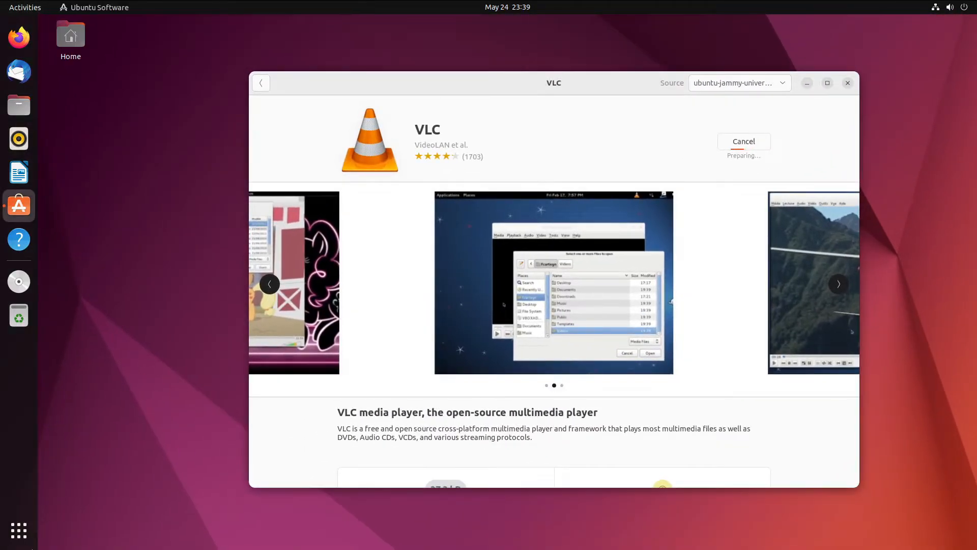
pyautogui.click(19, 535)
pyautogui.click(18, 535)
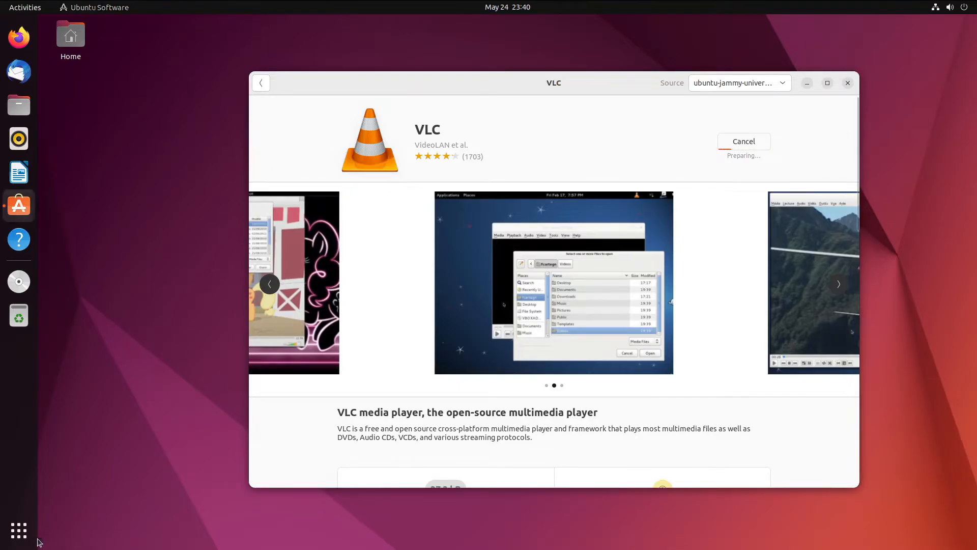
# Browse the application grid's second page, go back to the first, and return to Ubuntu Software through its workspace thumbnail
pyautogui.click(18, 530)
pyautogui.scroll(-1, 759, 351)
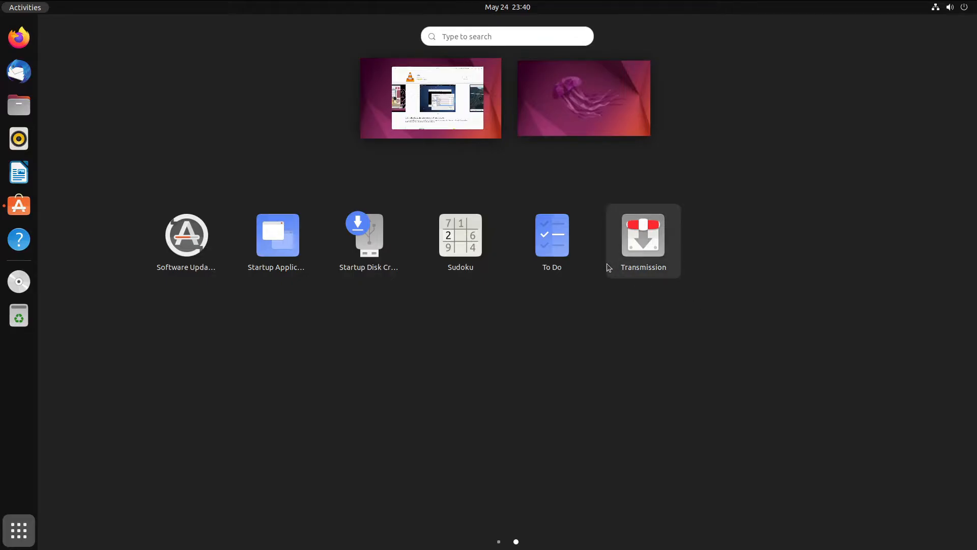
pyautogui.scroll(1, 609, 267)
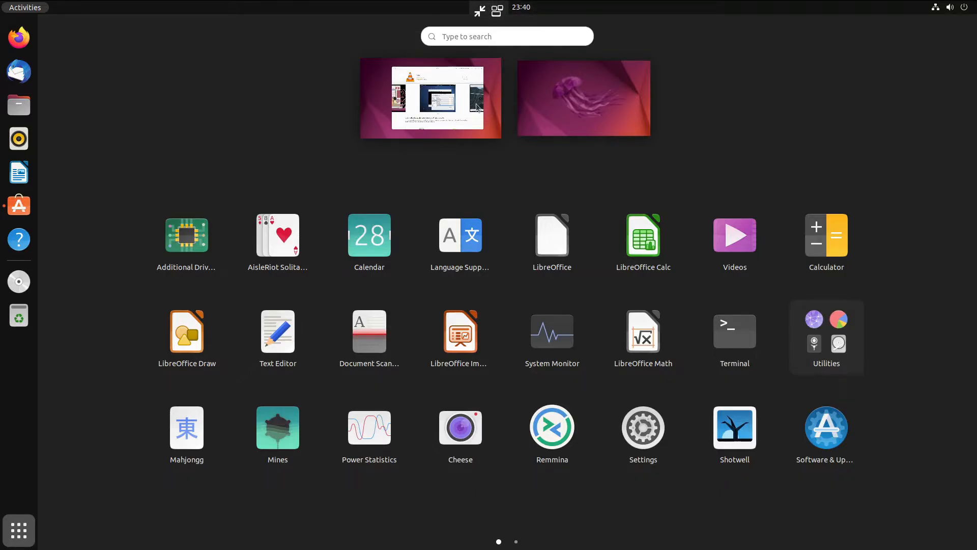
pyautogui.click(478, 107)
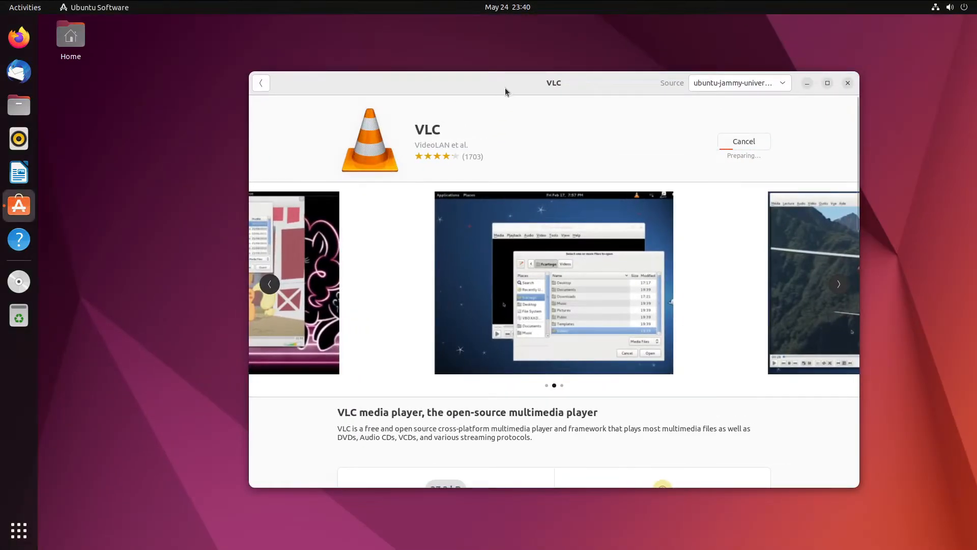
# Move the Ubuntu Software window closer to the centre of the desktop, briefly showing and hiding the application grid
pyautogui.moveTo(504, 91); pyautogui.dragTo(481, 100)
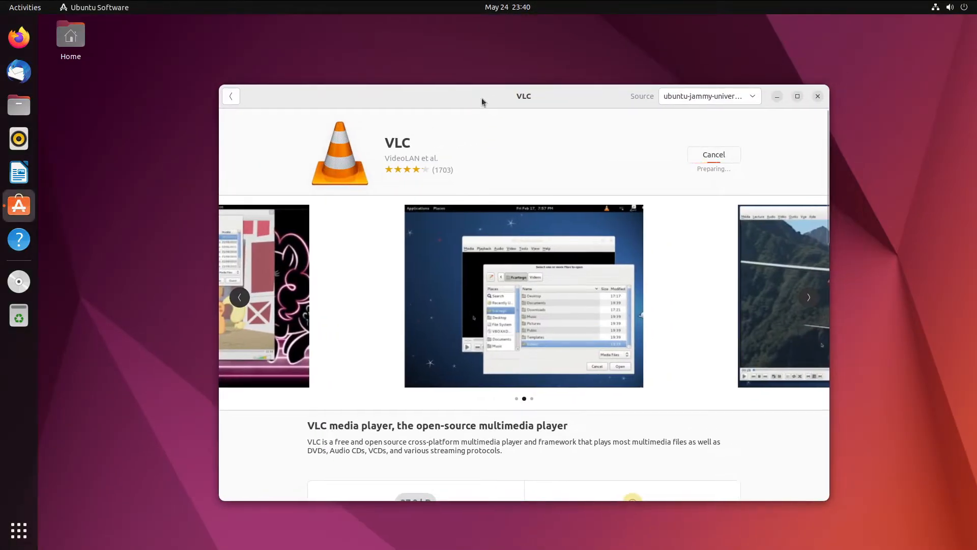
pyautogui.click(15, 529)
pyautogui.click(14, 541)
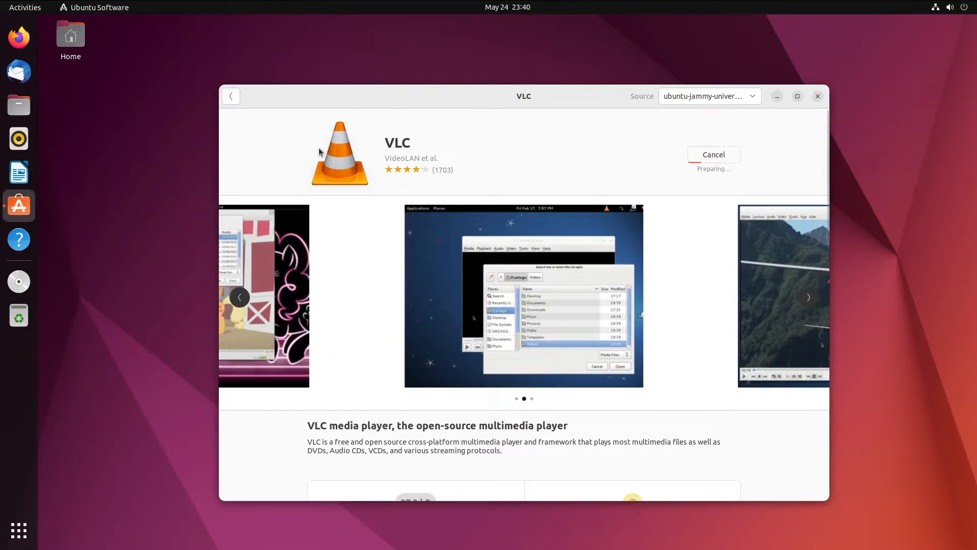
pyautogui.moveTo(402, 107)
pyautogui.mouseDown()
pyautogui.moveTo(416, 109)
pyautogui.moveTo(408, 112)
pyautogui.mouseUp()
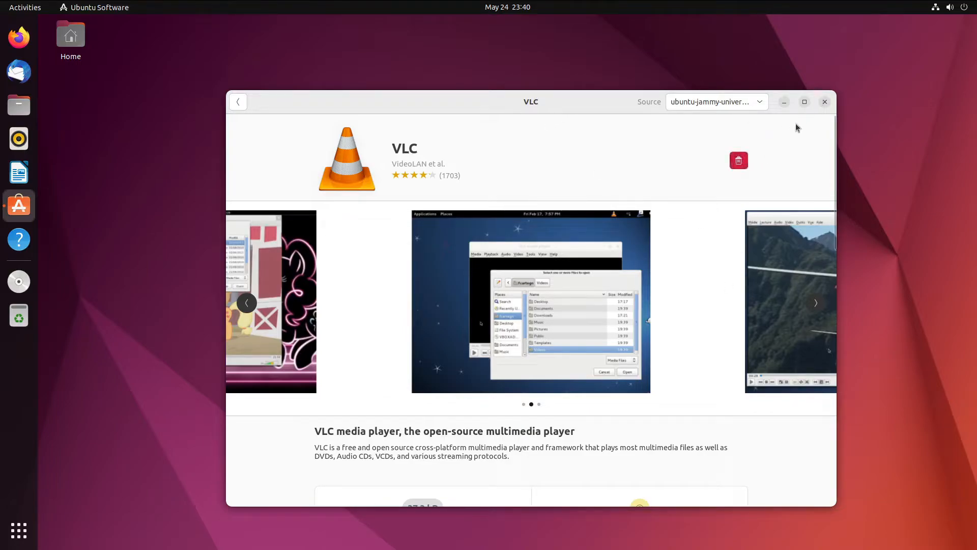
# Try to remove VLC from its software page and close Ubuntu Software
pyautogui.click(741, 161)
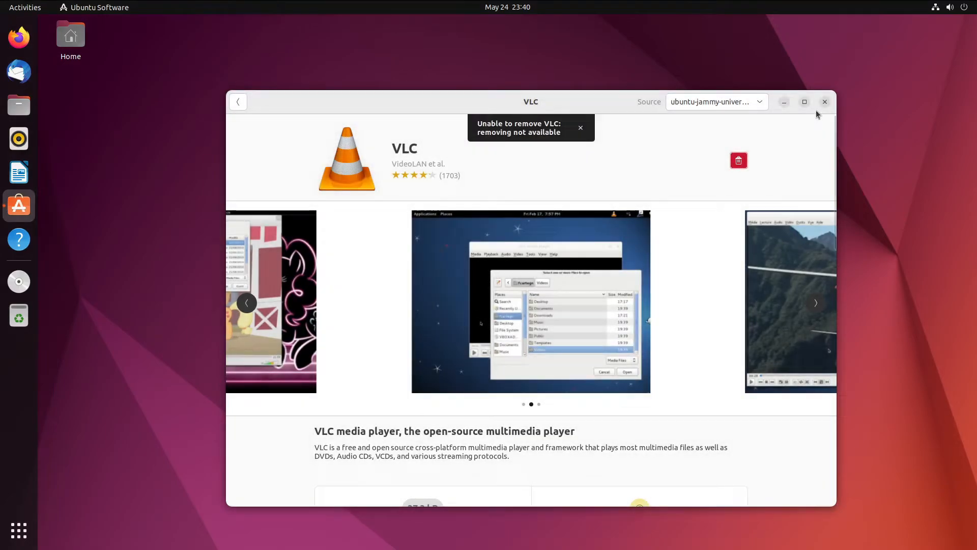
pyautogui.click(819, 107)
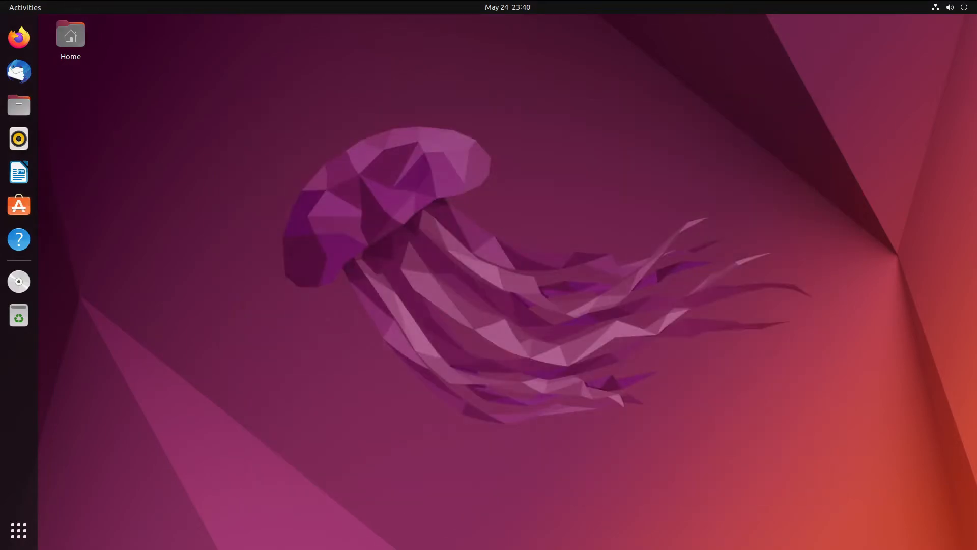
# Search the applications for "terminal" and launch Terminal
pyautogui.click(32, 542)
pyautogui.write('temrina')
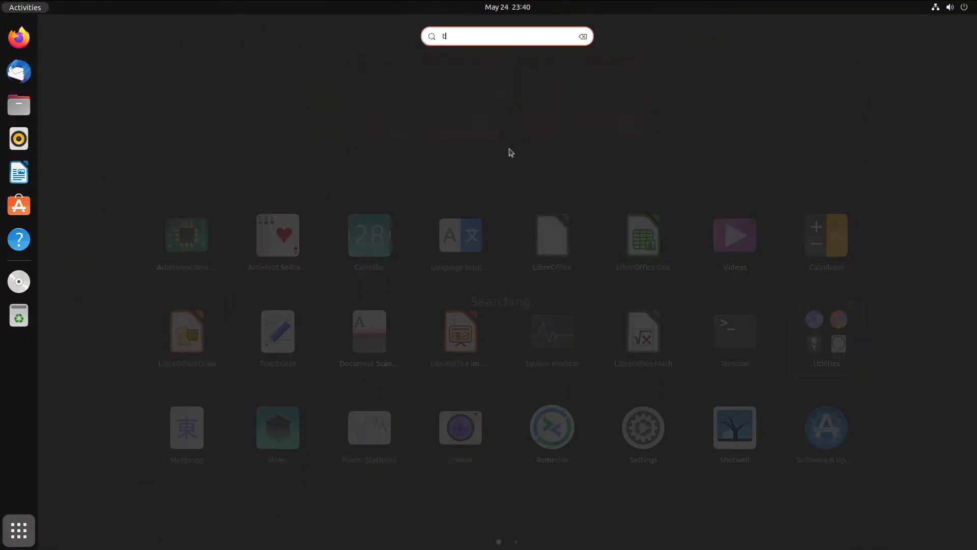
pyautogui.press('BackSpace')
pyautogui.press('BackSpace')
pyautogui.press('BackSpace')
pyautogui.press('BackSpace')
pyautogui.press('BackSpace')
pyautogui.press('BackSpace')
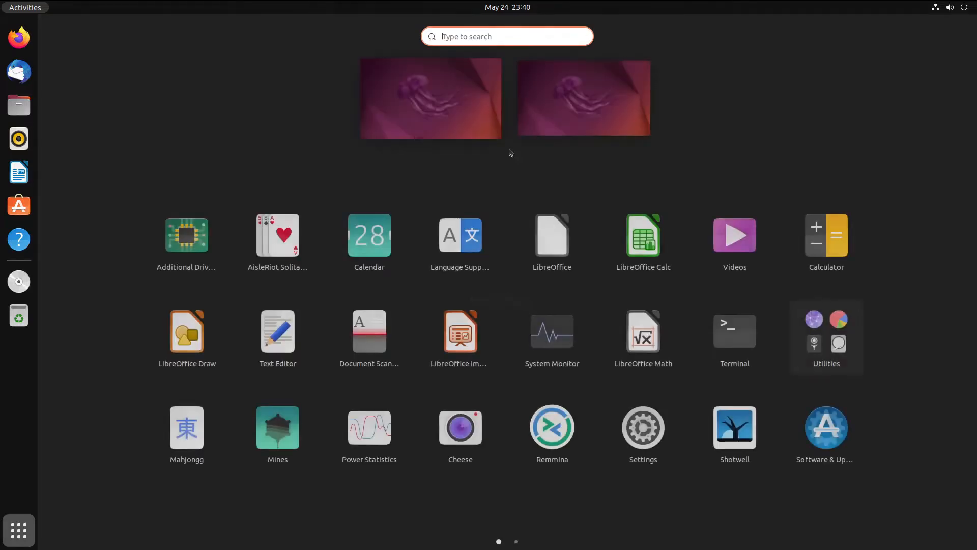
pyautogui.write('terminal')
pyautogui.press('Return')
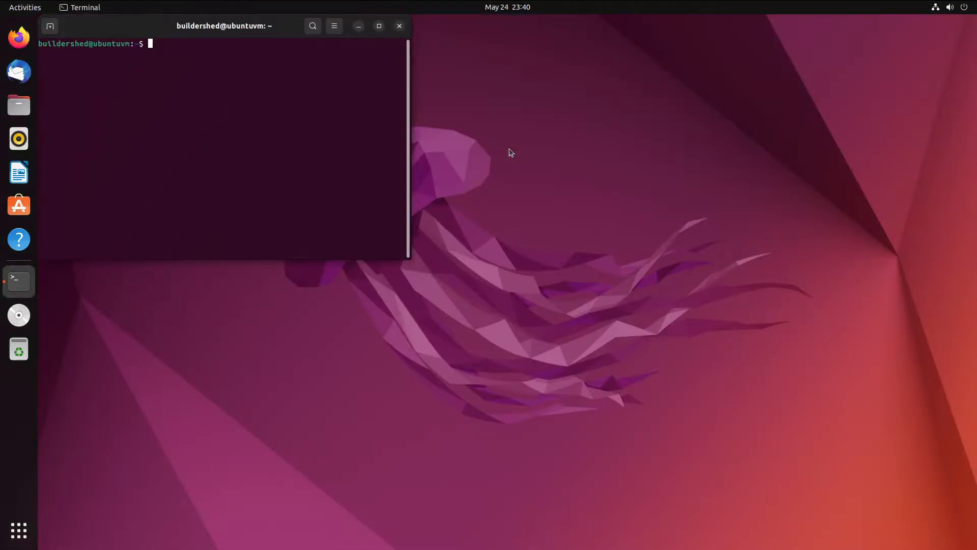
pyautogui.write('termin')
pyautogui.write('al')
pyautogui.press('BackSpace')
pyautogui.press('BackSpace')
pyautogui.press('BackSpace')
pyautogui.press('BackSpace')
pyautogui.press('BackSpace')
pyautogui.press('BackSpace')
pyautogui.press('BackSpace')
pyautogui.press('BackSpace')
# Start installing GNOME Tweaks by running "sudo apt install gnome-tweaks" in the terminal
pyautogui.write('sudo apt install gnome-tweaks')
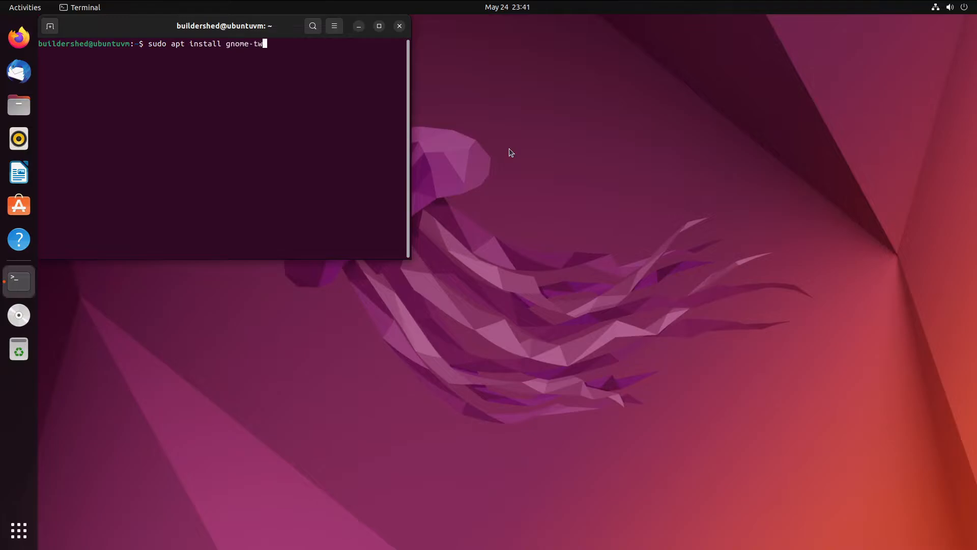
pyautogui.press('Return')
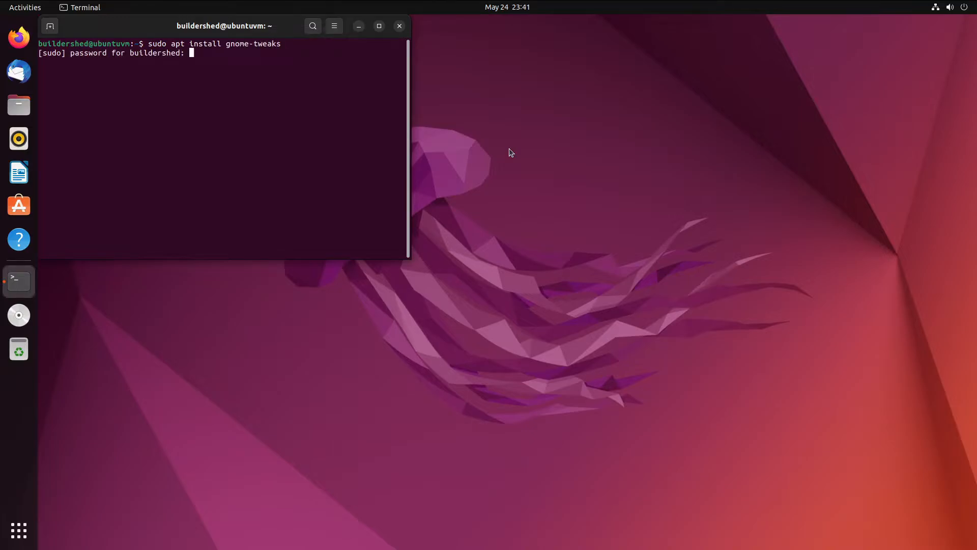
# Submit the sudo password to install GNOME Tweaks and move the terminal window closer to the centre of the desktop
pyautogui.press('Return')
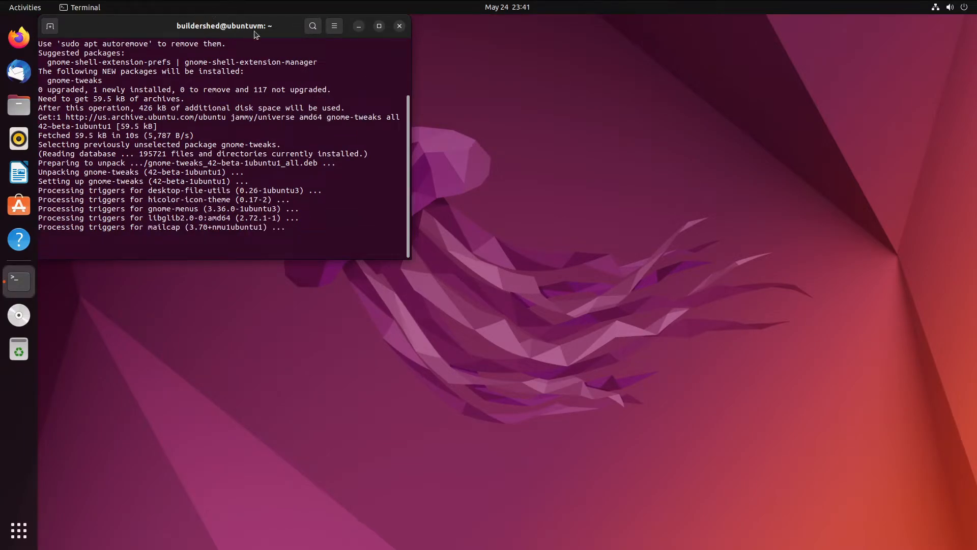
pyautogui.moveTo(257, 21); pyautogui.dragTo(598, 147)
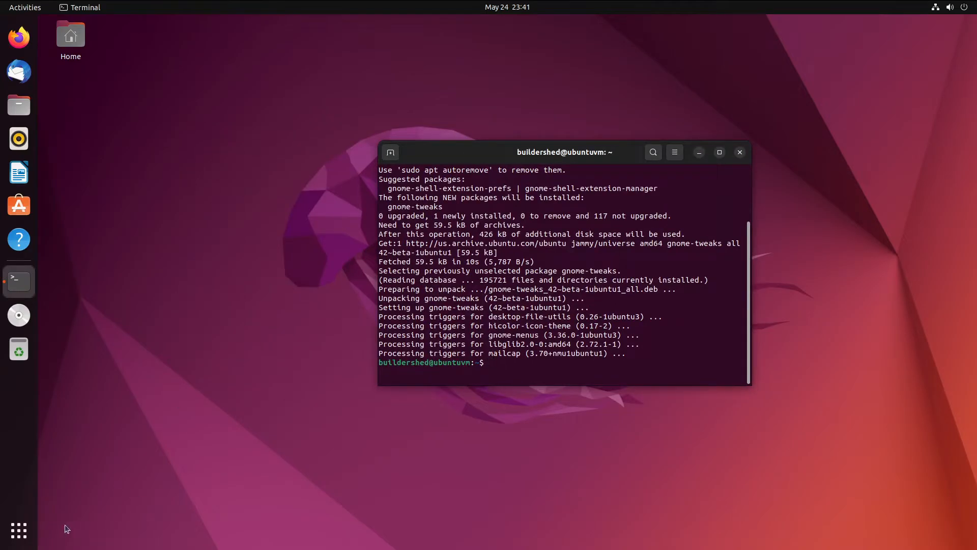
# Launch Tweaks by searching the applications for "tweaks" and show its Appearance page, with the window moved away from the desktop's corner
pyautogui.click(19, 530)
pyautogui.scroll(-1, 509, 285)
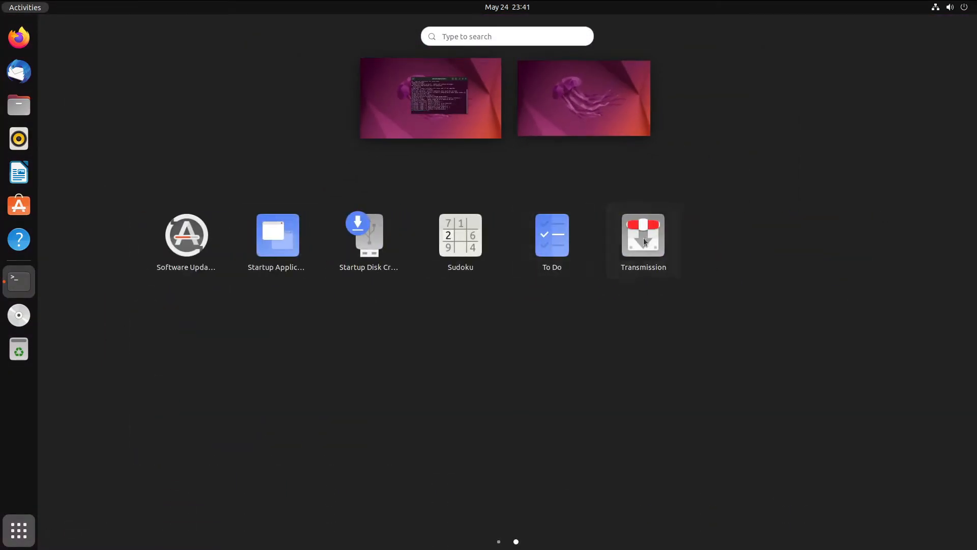
pyautogui.scroll(1, 585, 270)
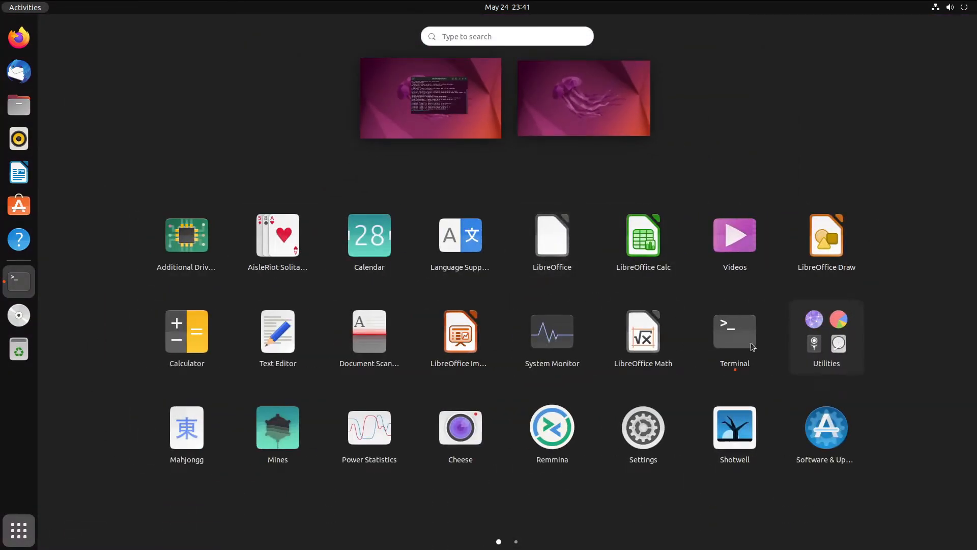
pyautogui.write('tweaks')
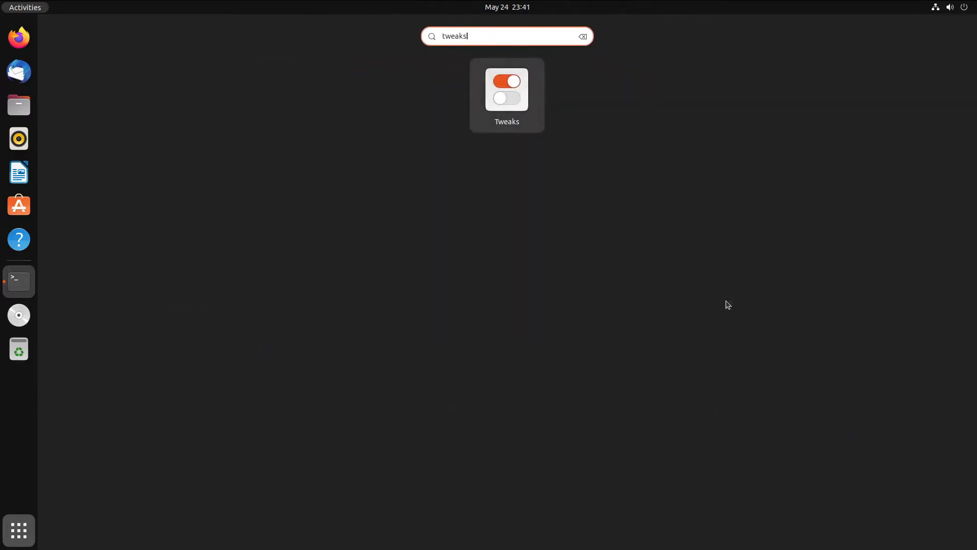
pyautogui.press('Return')
pyautogui.click(127, 71)
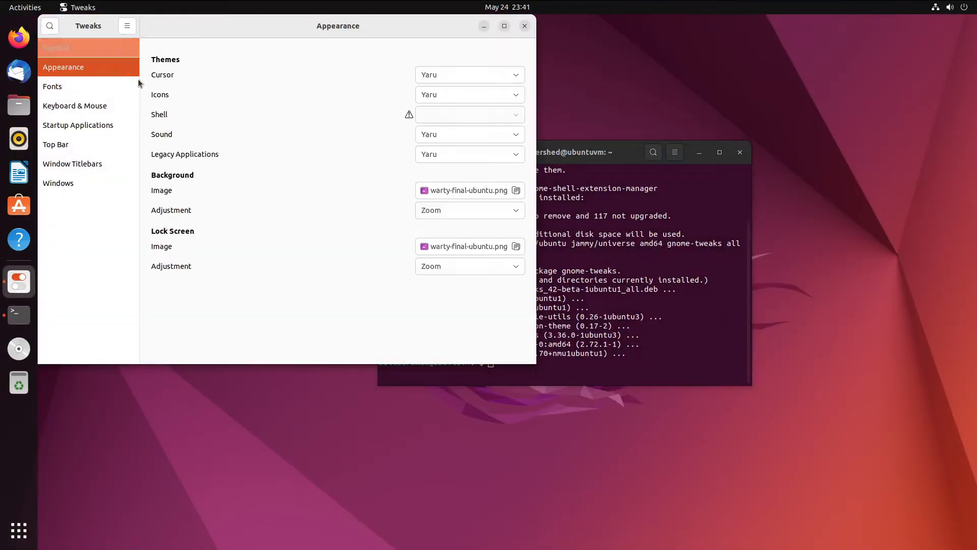
pyautogui.moveTo(330, 26); pyautogui.dragTo(453, 92)
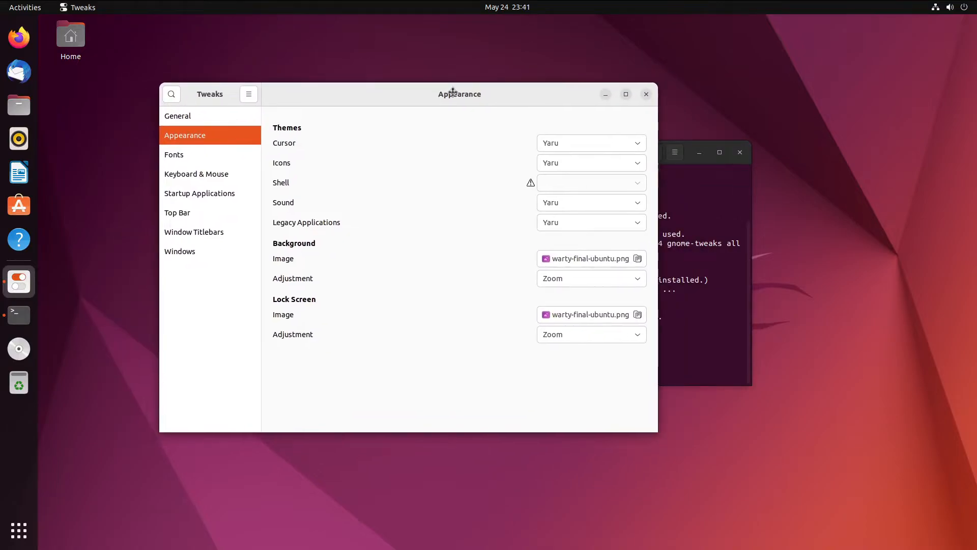
# Set the Legacy Applications theme to Adwaita (default) and reposition the Tweaks window on the desktop
pyautogui.click(549, 223)
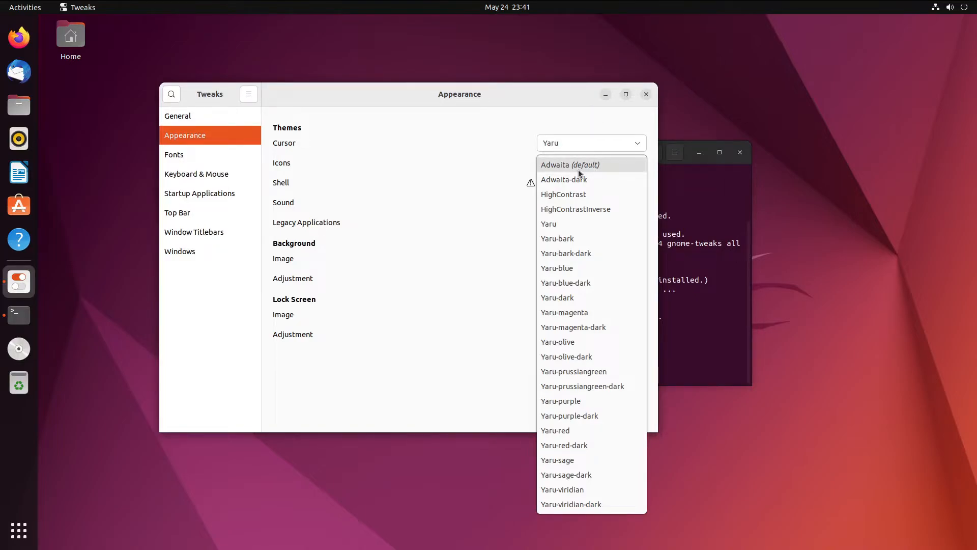
pyautogui.click(590, 163)
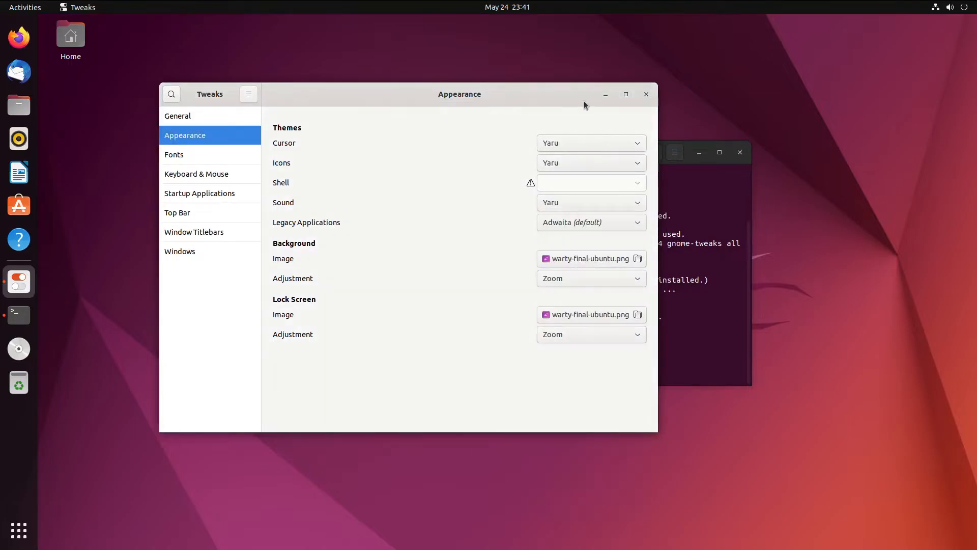
pyautogui.moveTo(549, 93); pyautogui.dragTo(529, 98)
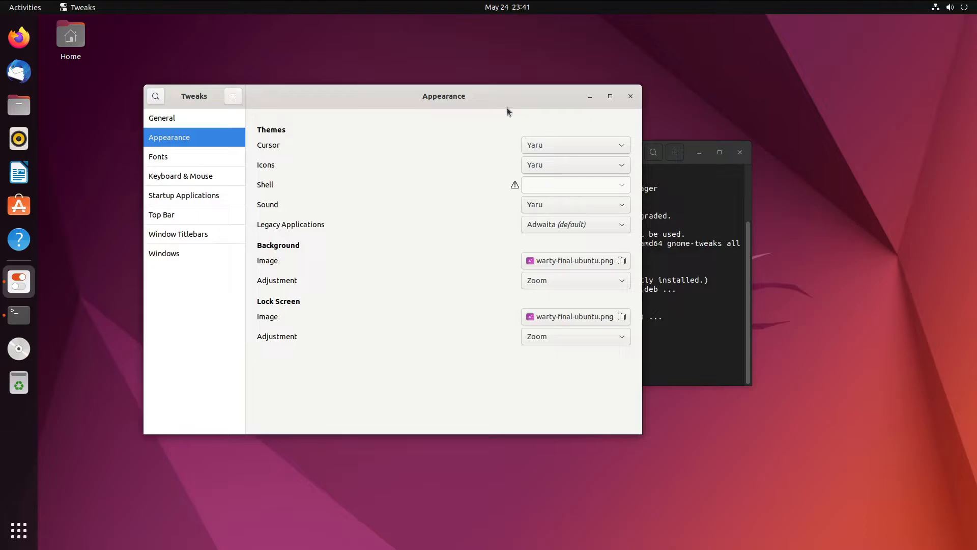
pyautogui.moveTo(507, 107); pyautogui.dragTo(413, 97)
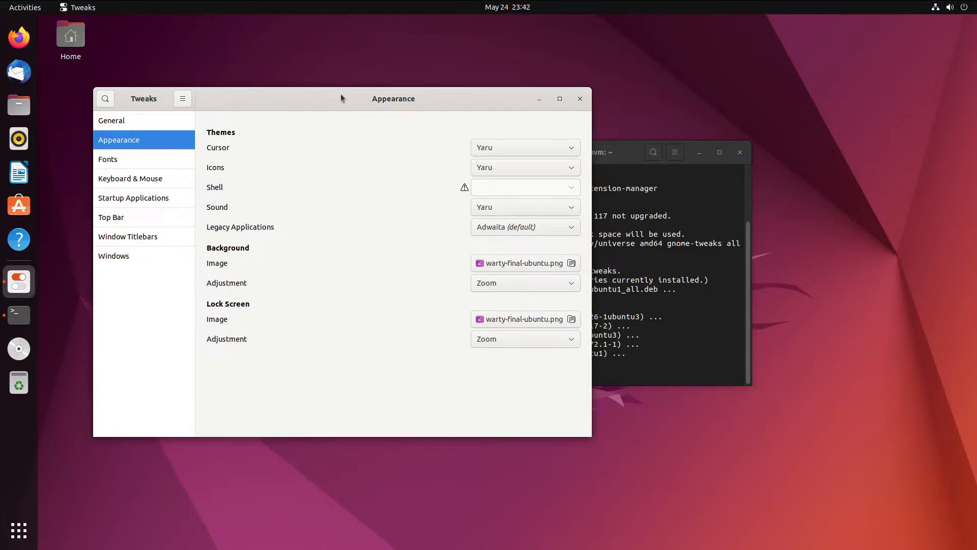
pyautogui.moveTo(340, 96); pyautogui.dragTo(511, 146)
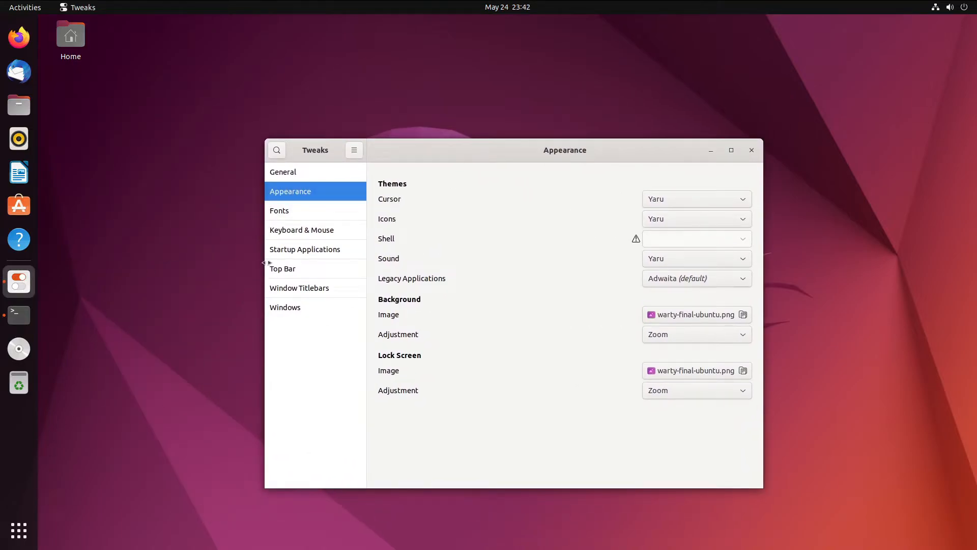
# Open Settings from the application grid to examine how its window looks with the Adwaita theme, and close it
pyautogui.click(19, 529)
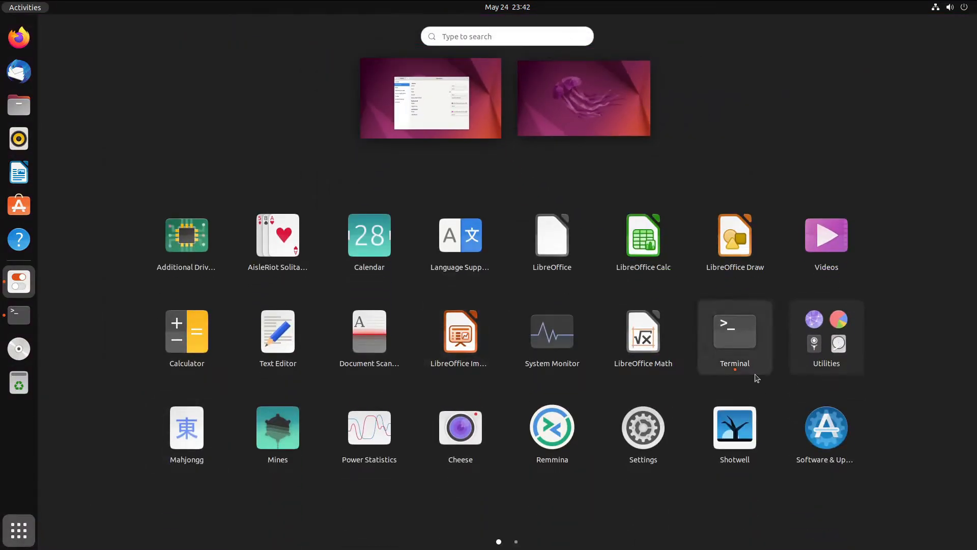
pyautogui.scroll(-1, 695, 388)
pyautogui.scroll(1, 695, 388)
pyautogui.click(620, 429)
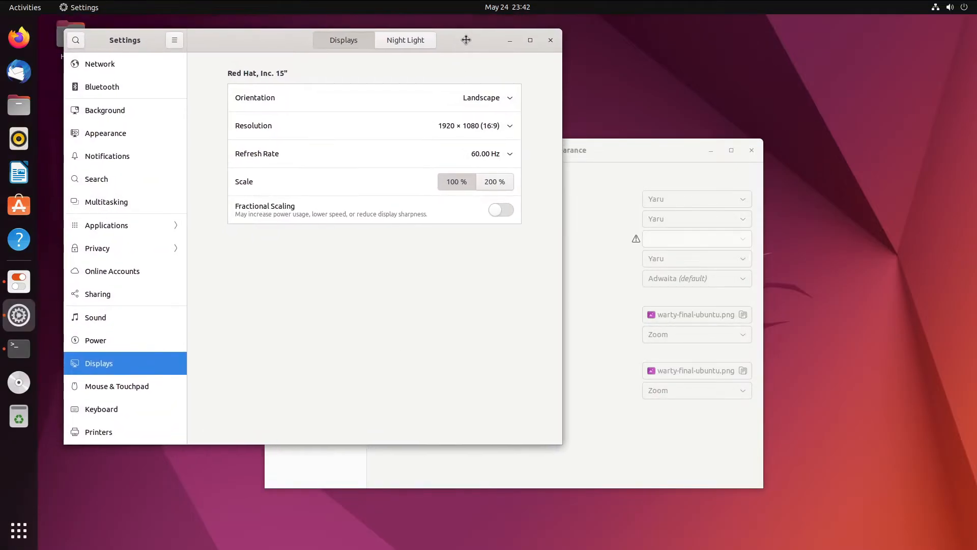
pyautogui.click(556, 44)
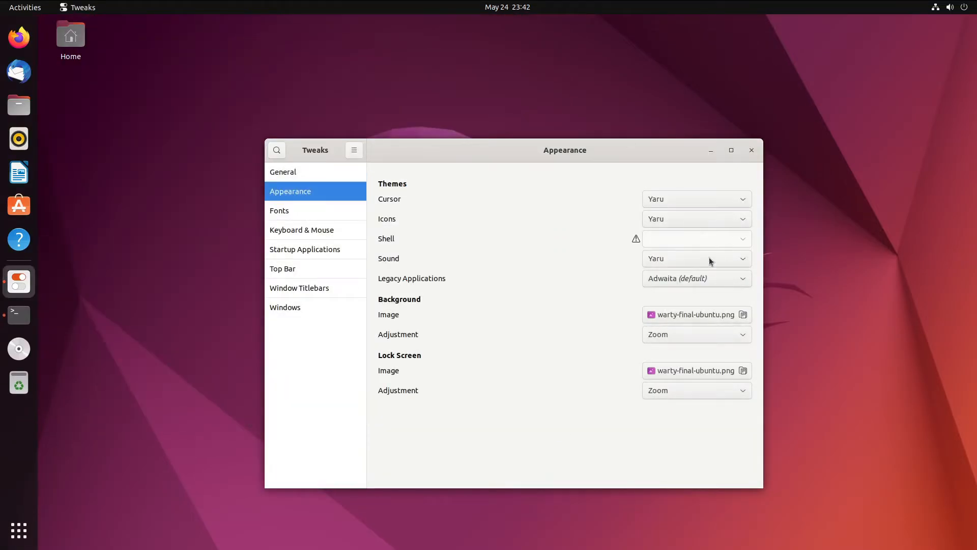
# Set the Legacy Applications theme back to Yaru and shift the Tweaks window to uncover the terminal behind it
pyautogui.click(693, 279)
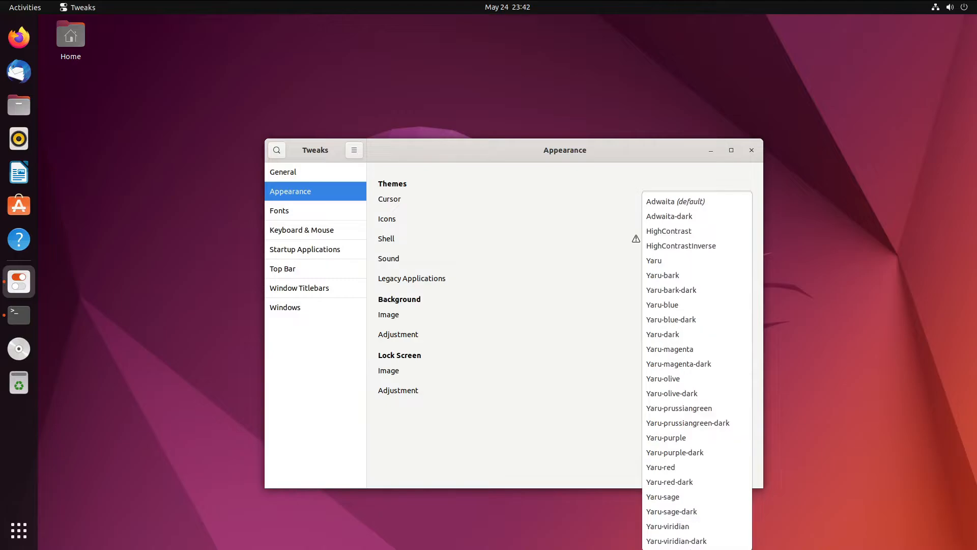
pyautogui.click(661, 255)
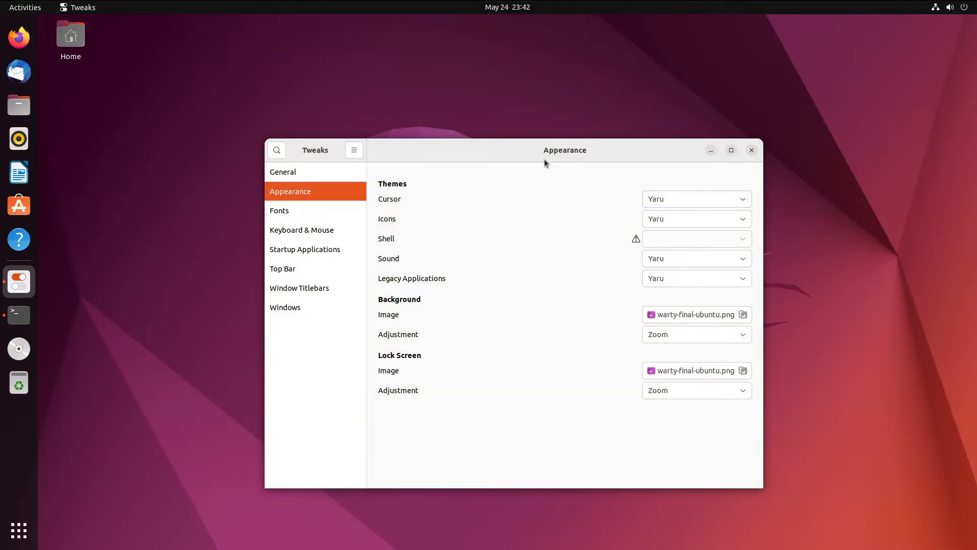
pyautogui.moveTo(544, 158); pyautogui.dragTo(485, 173)
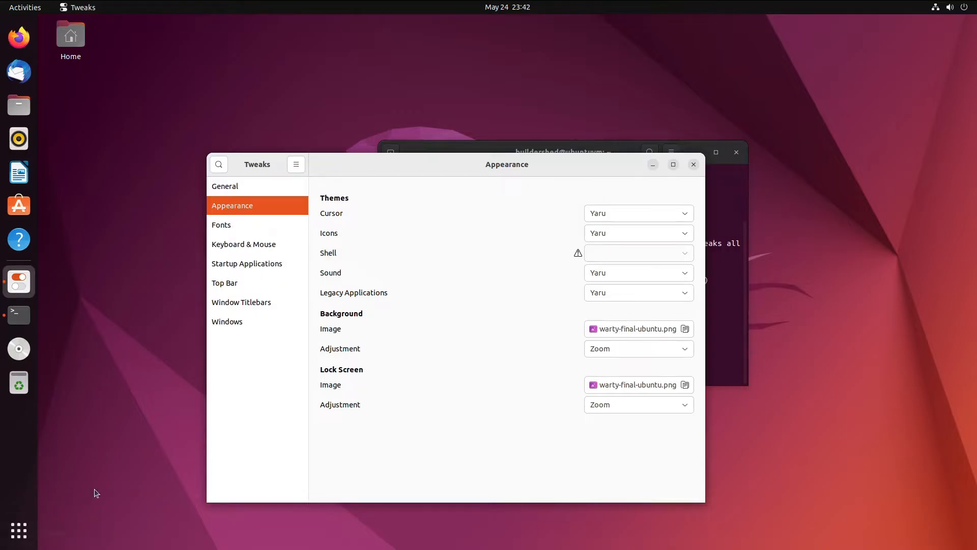
# Close Tweaks and the terminal window to leave the desktop clear
pyautogui.click(697, 169)
pyautogui.moveTo(617, 156); pyautogui.dragTo(563, 156)
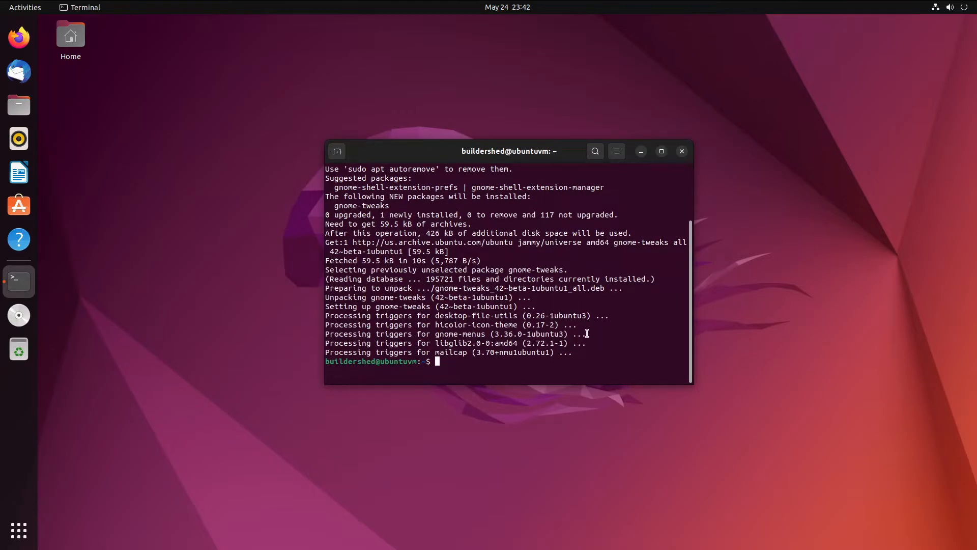
pyautogui.click(681, 151)
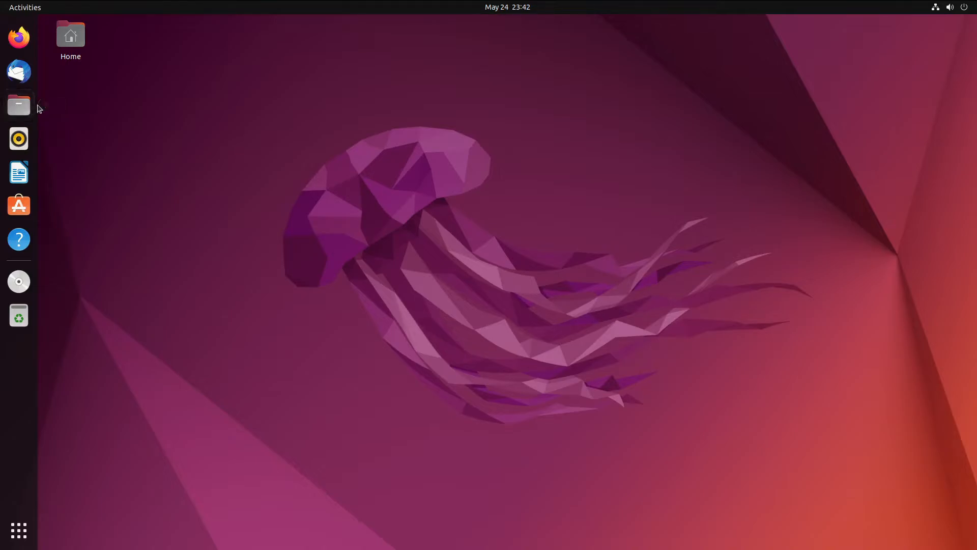
# Browse both pages of the application grid and return to the desktop
pyautogui.click(32, 525)
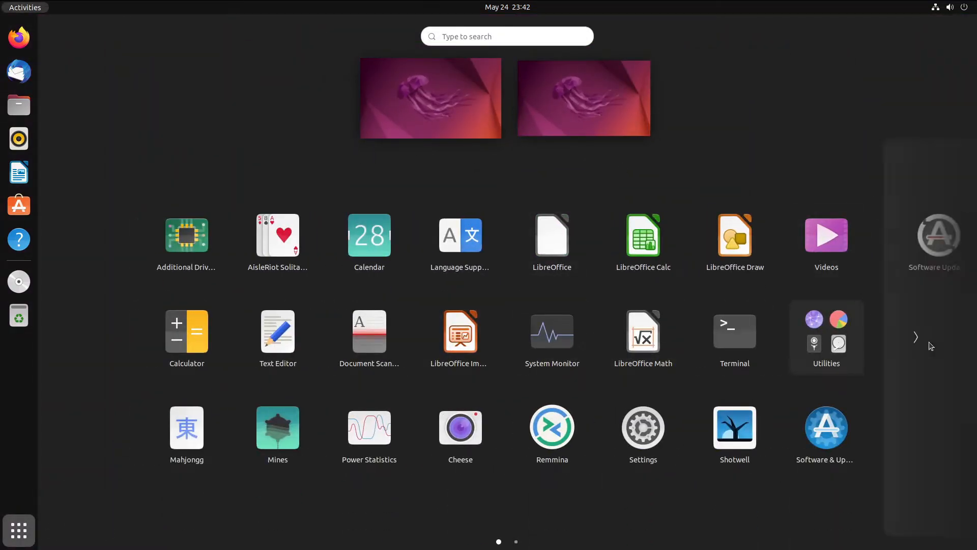
pyautogui.scroll(-1, 752, 379)
pyautogui.scroll(1, 742, 340)
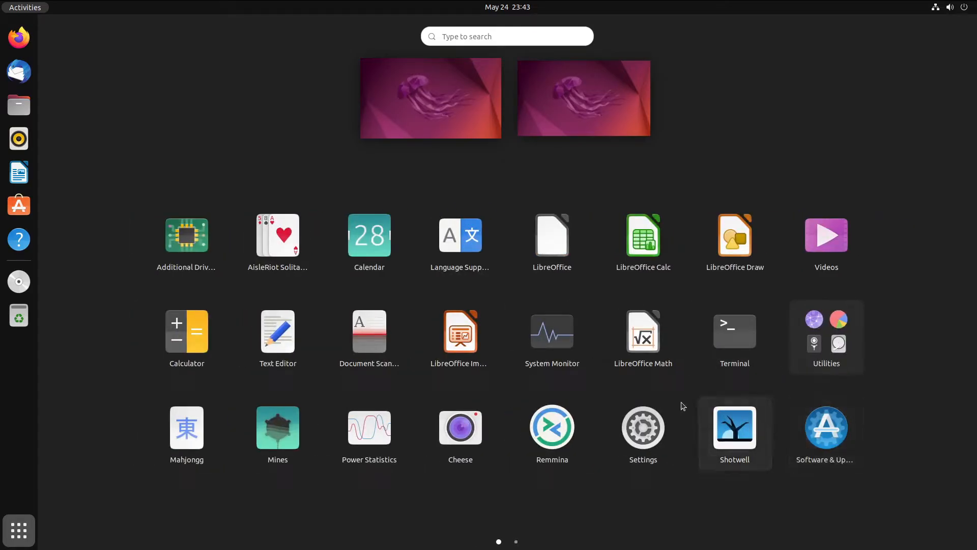
pyautogui.scroll(-1, 661, 417)
pyautogui.scroll(1, 635, 409)
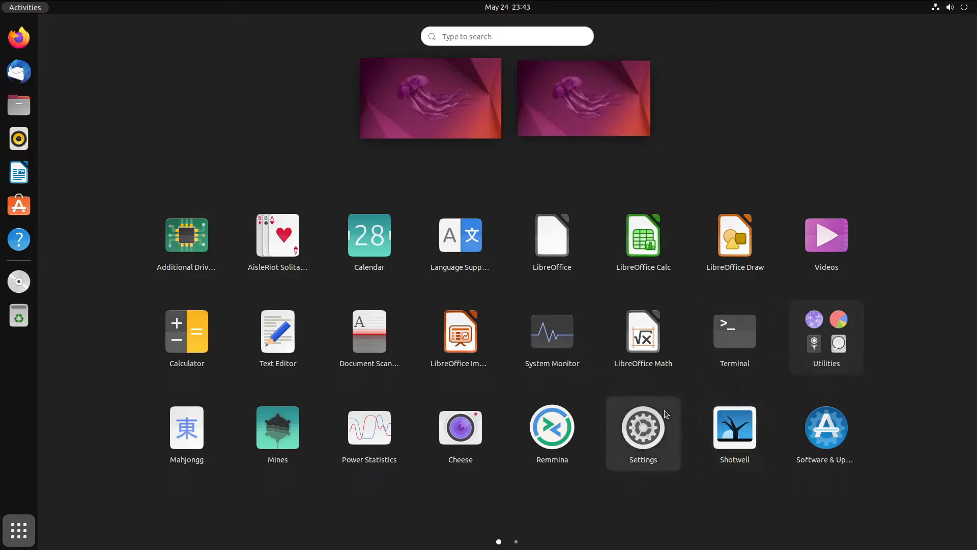
pyautogui.click(666, 455)
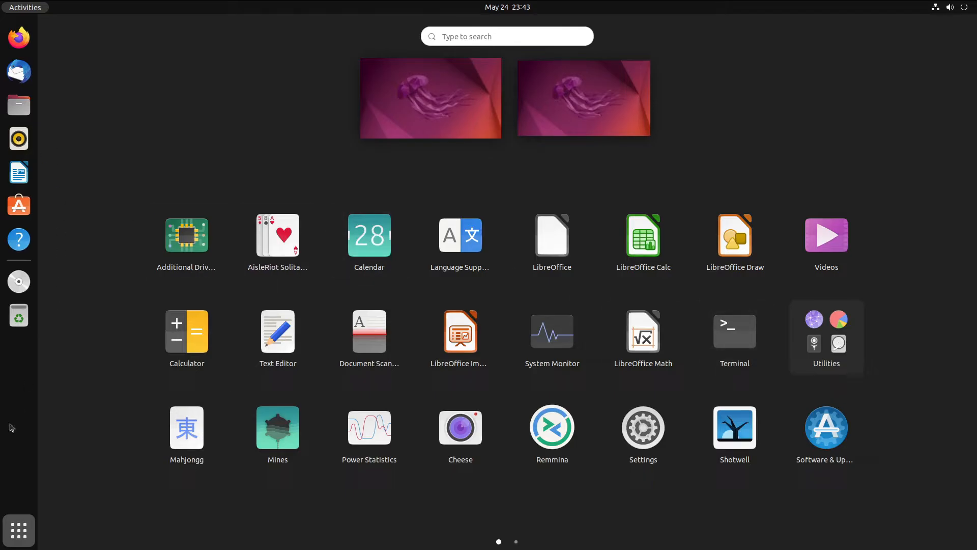
pyautogui.click(14, 519)
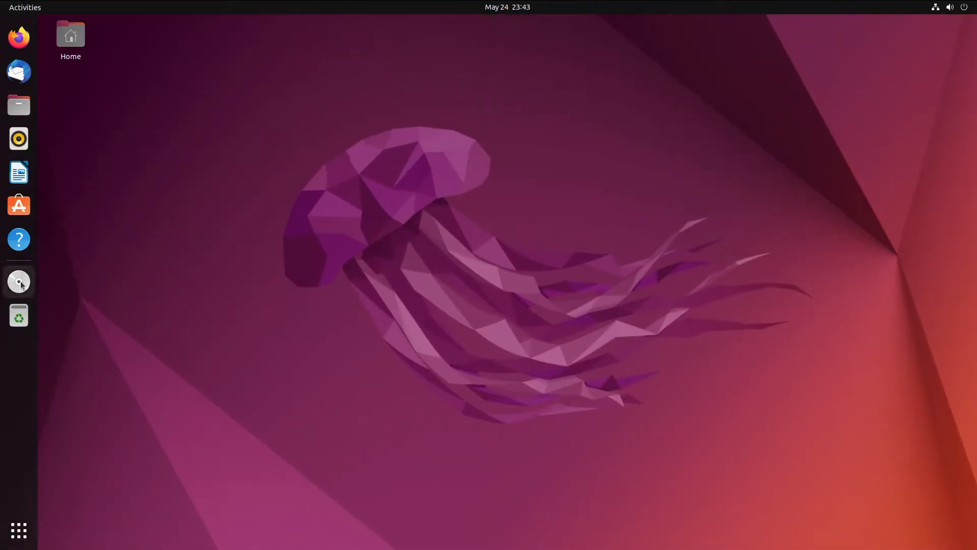
# Search the applications for Settings, launch it, and open its Appearance page
pyautogui.click(18, 530)
pyautogui.write('s')
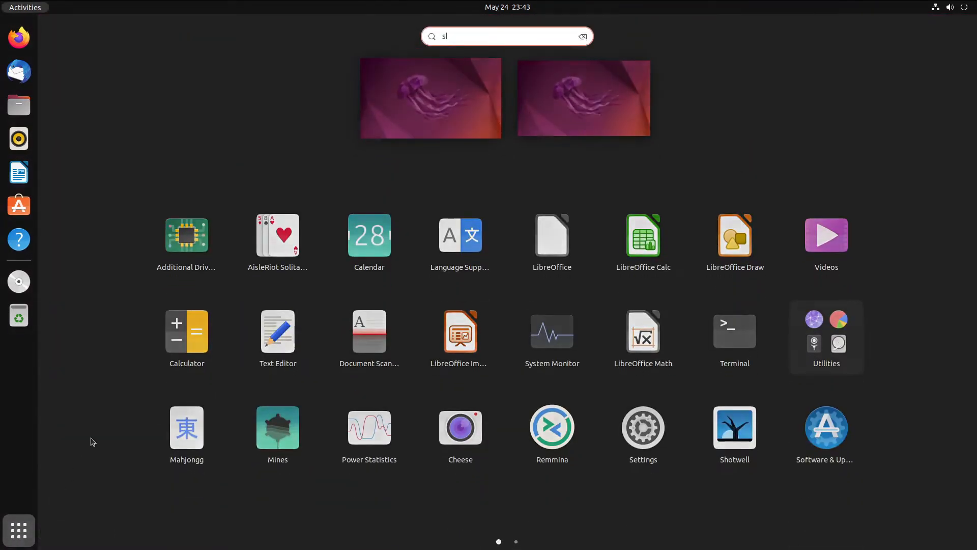
pyautogui.write('etti')
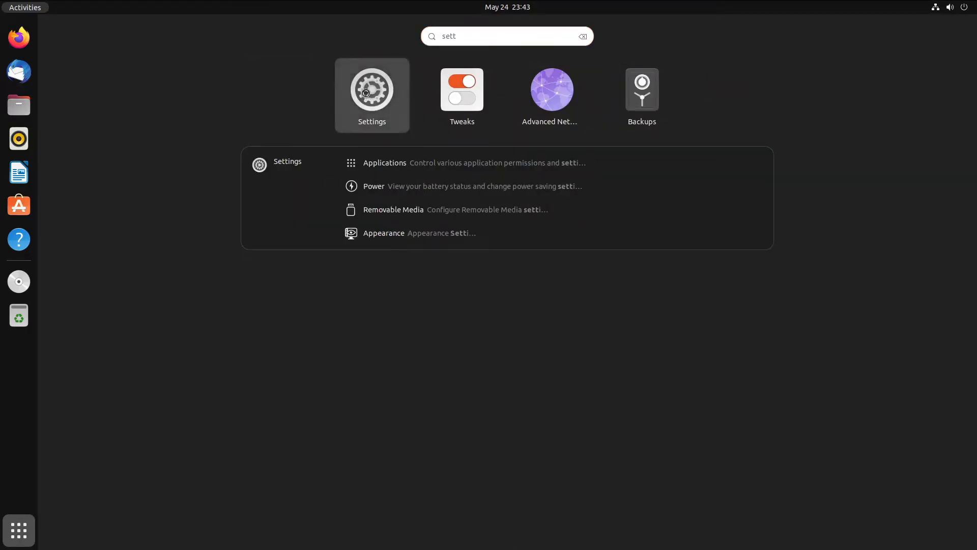
pyautogui.click(369, 95)
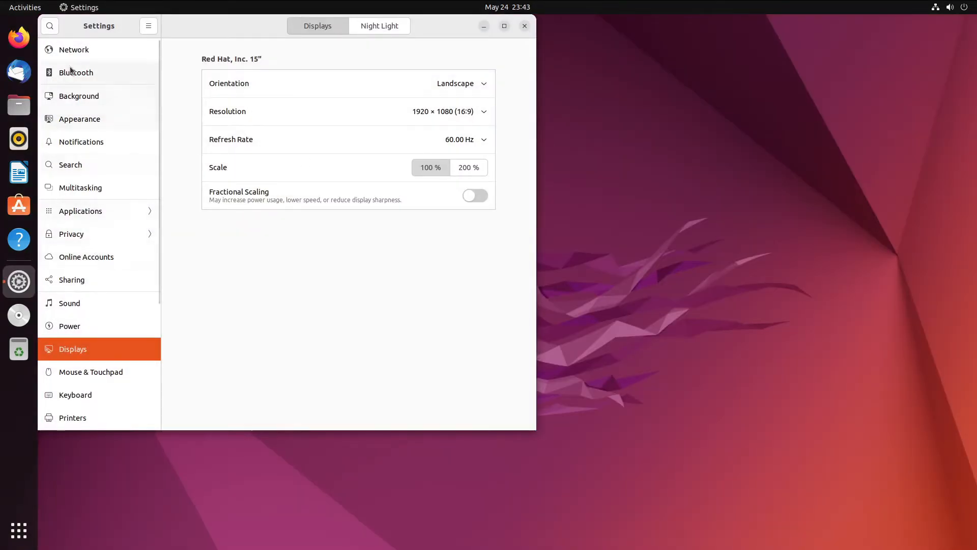
pyautogui.click(97, 121)
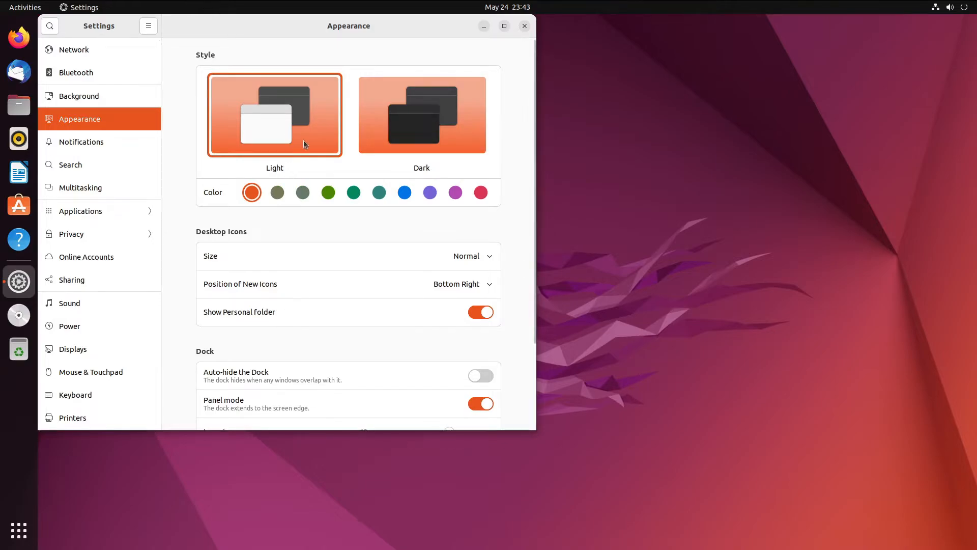
# Move the Settings window closer to the centre of the desktop and set the accent colour to the teal swatch next to blue
pyautogui.moveTo(331, 23); pyautogui.dragTo(384, 68)
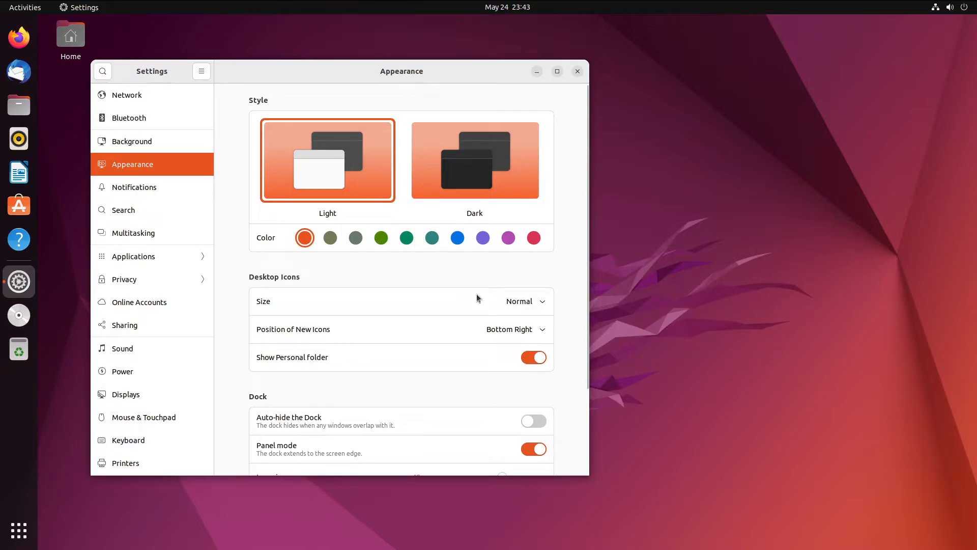
pyautogui.moveTo(359, 80); pyautogui.dragTo(389, 95)
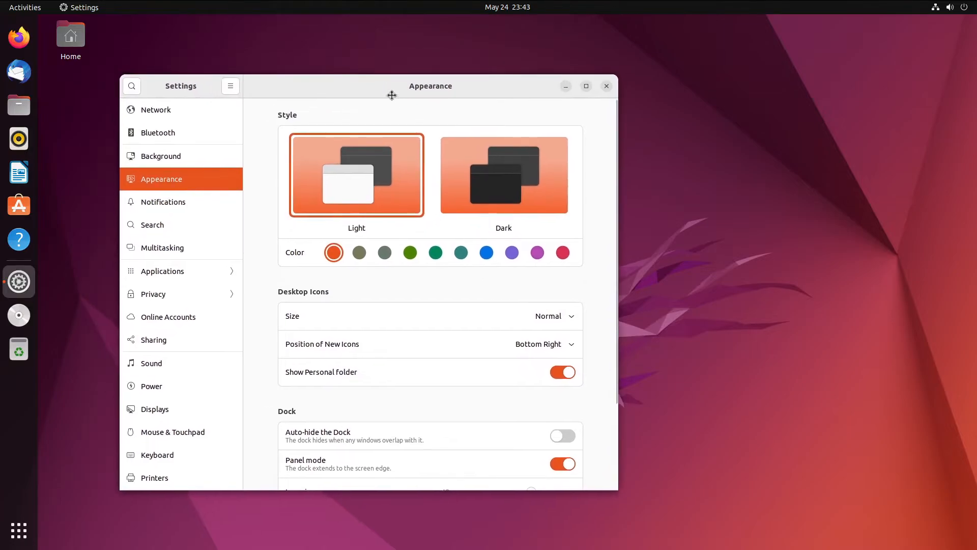
pyautogui.click(463, 253)
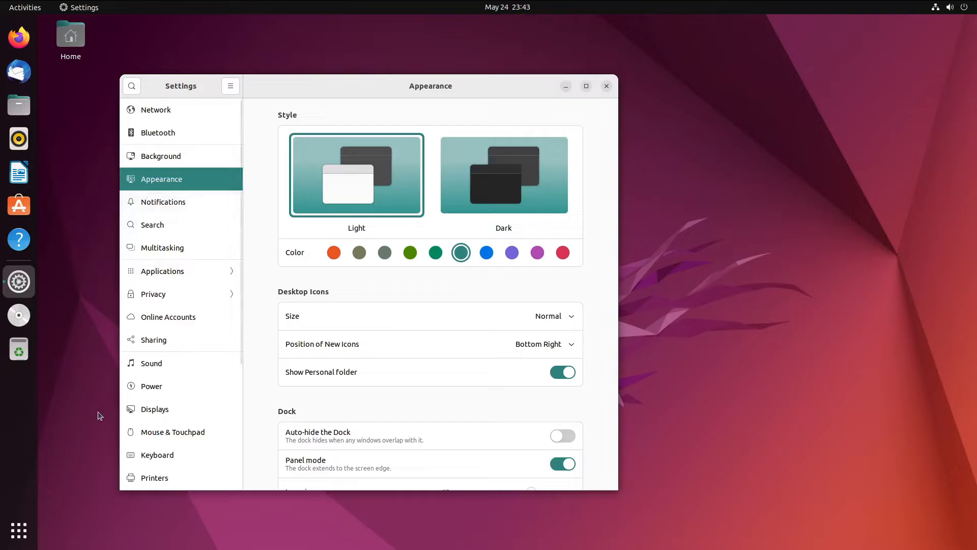
# Examine the teal accent in the application grid and with a selection rectangle on the empty desktop
pyautogui.click(18, 529)
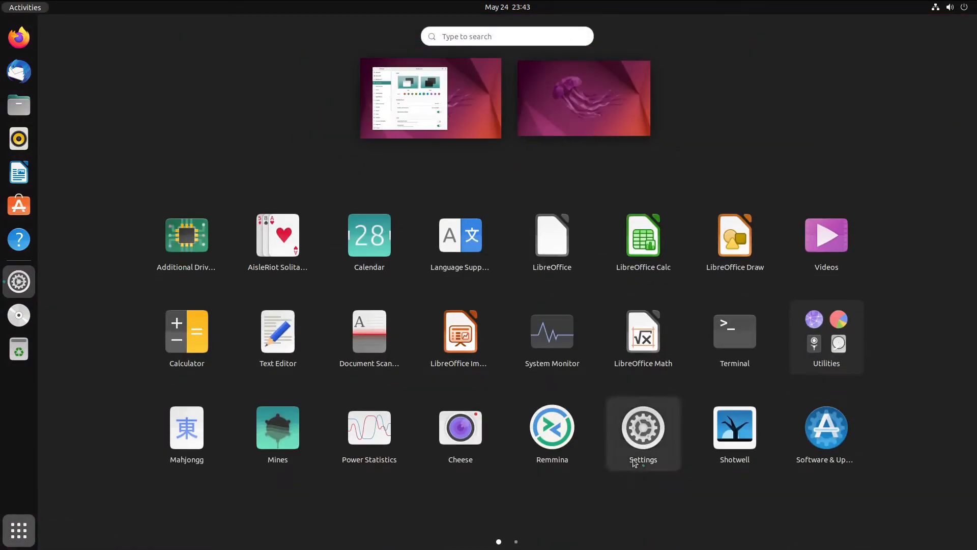
pyautogui.click(435, 117)
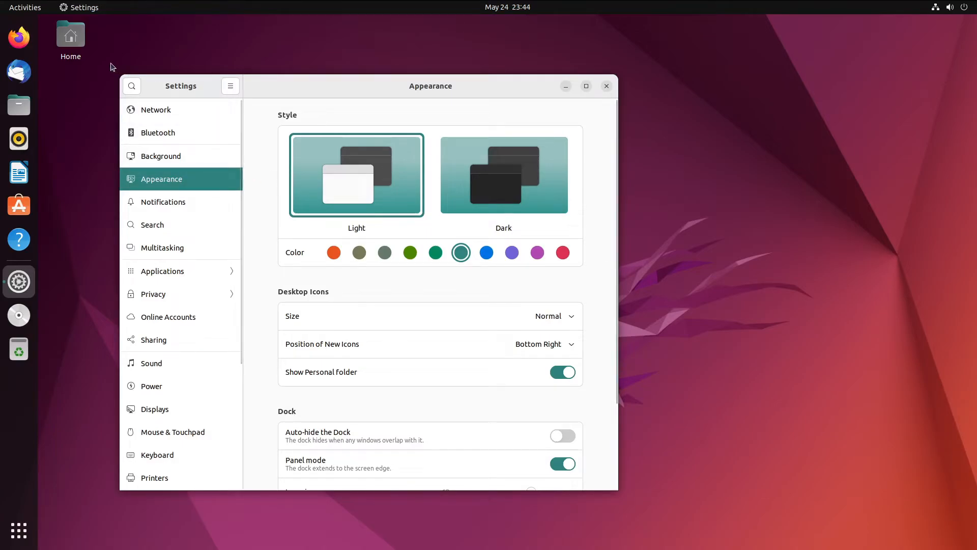
pyautogui.moveTo(104, 23); pyautogui.dragTo(47, 92)
pyautogui.click(91, 201)
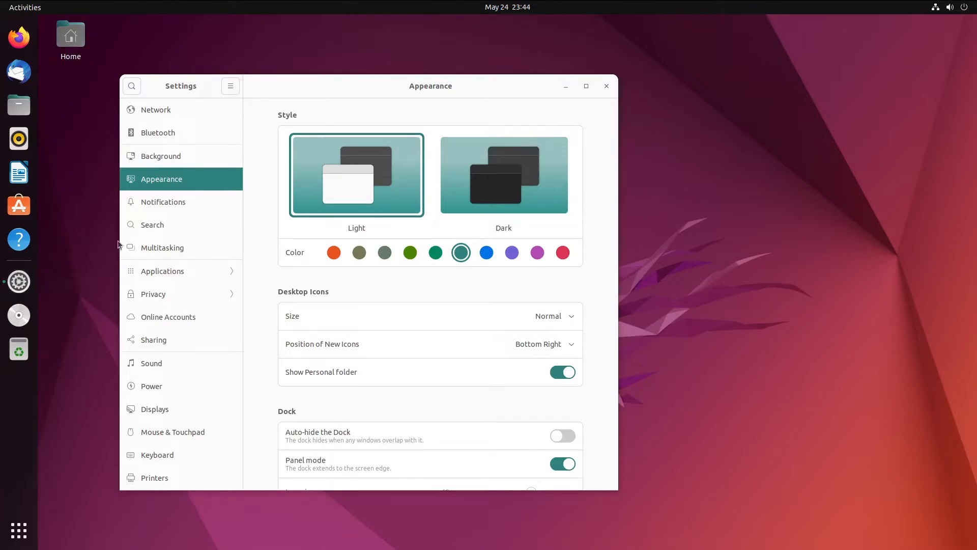
# Try the blue, leaf-green, Viridian, red and orange accent colours one after another
pyautogui.click(460, 254)
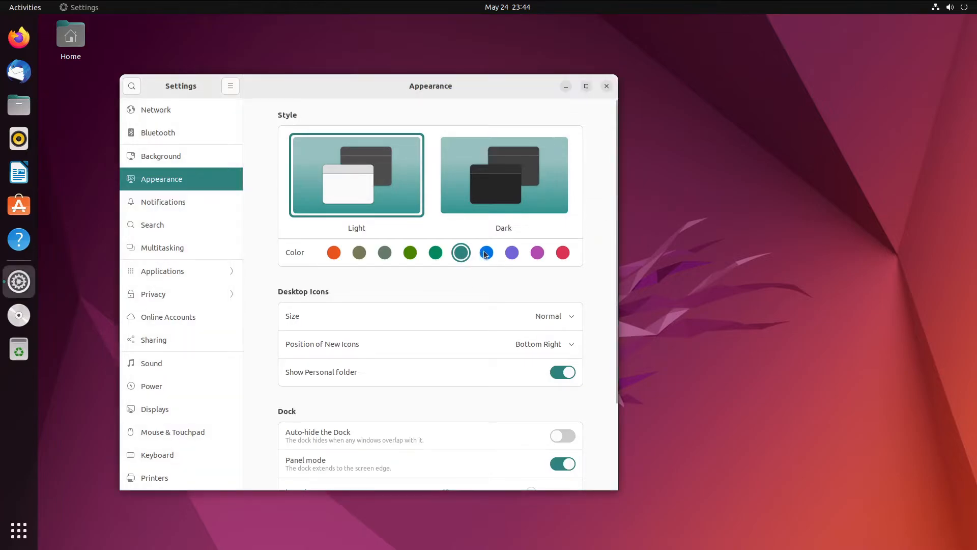
pyautogui.click(485, 253)
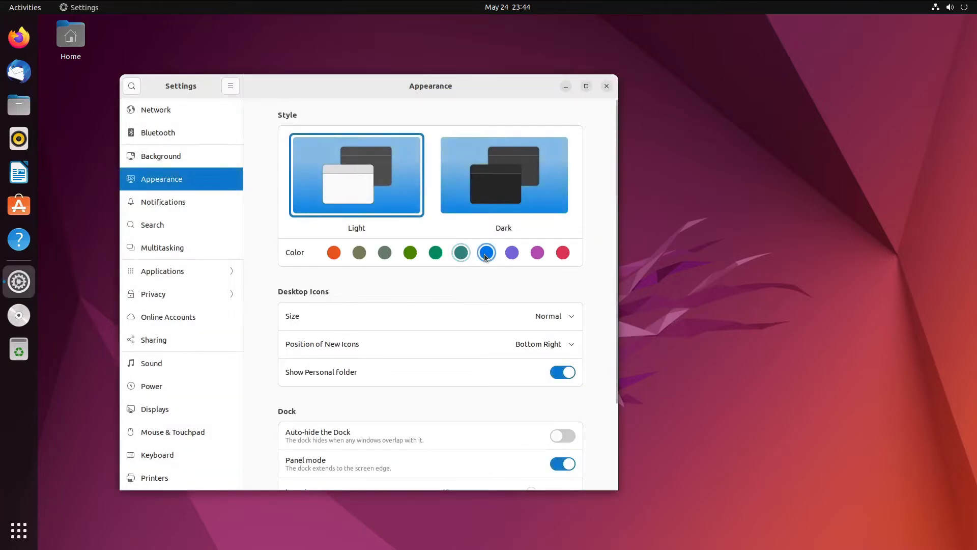
pyautogui.click(411, 252)
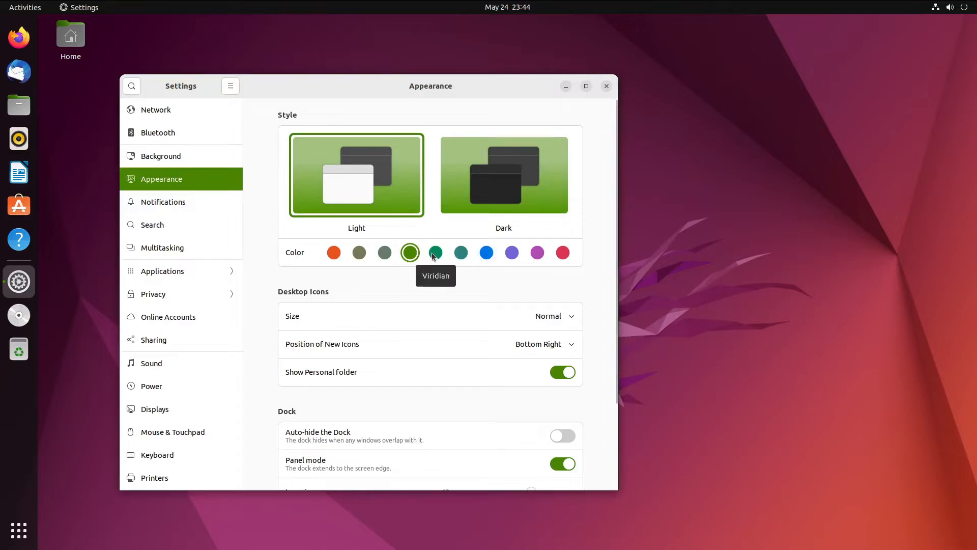
pyautogui.click(437, 254)
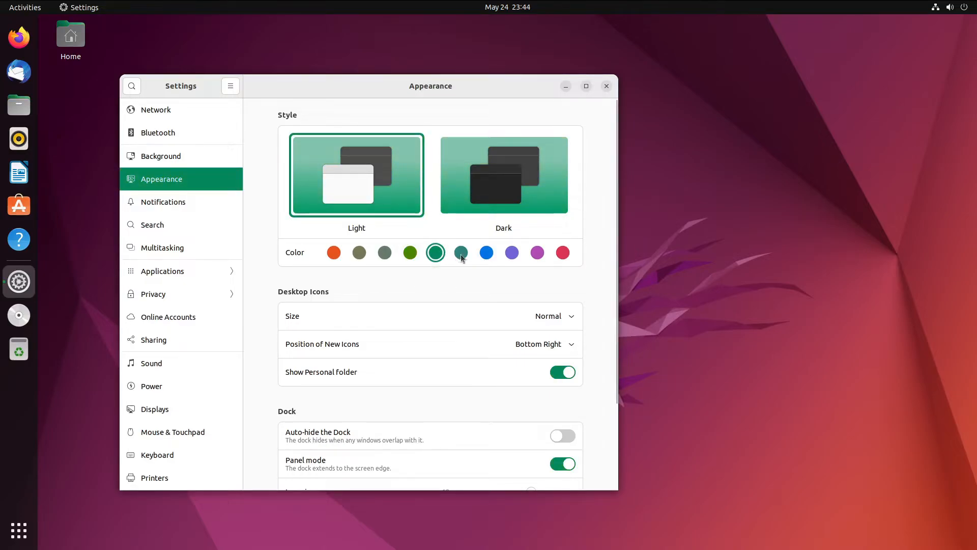
pyautogui.click(564, 253)
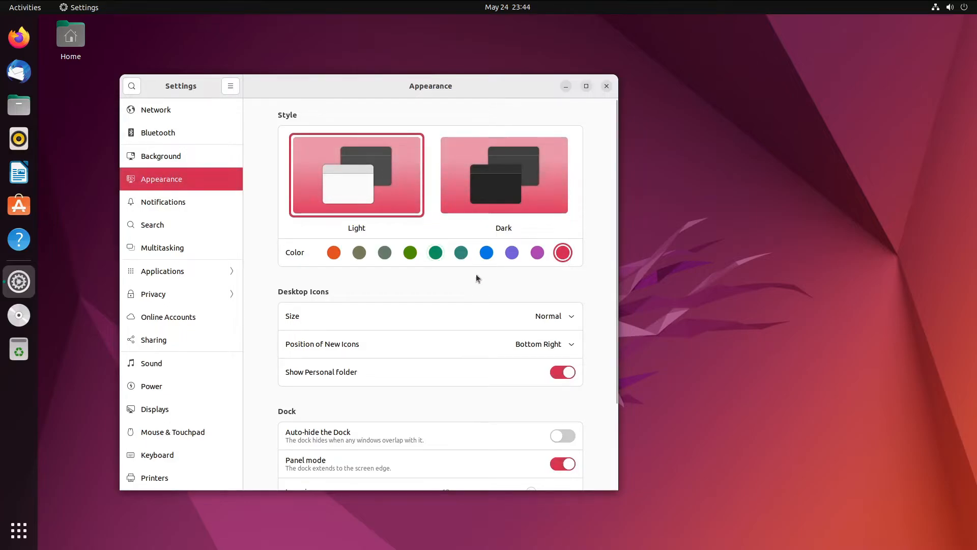
pyautogui.click(330, 252)
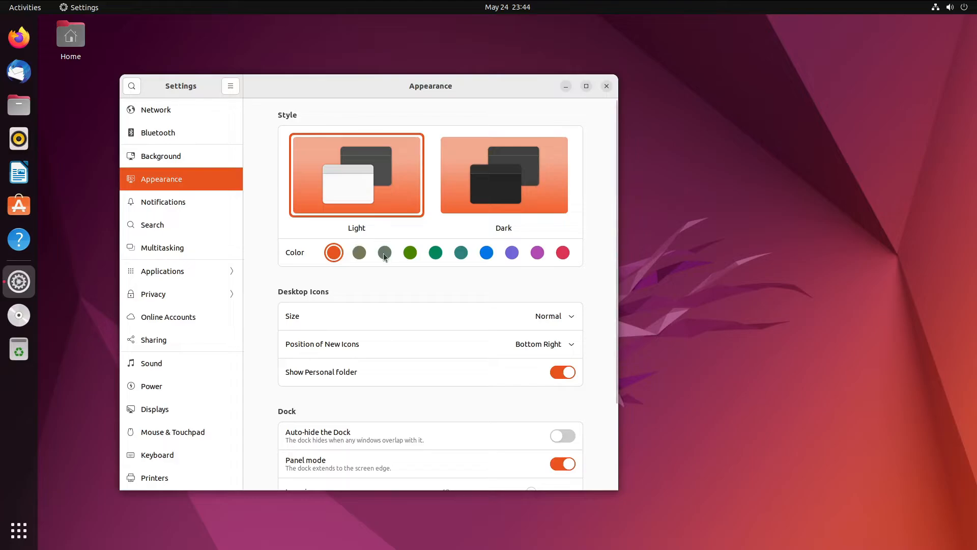
# Compare the purple and blue accent colours and set the accent back to the teal swatch next to blue
pyautogui.click(511, 253)
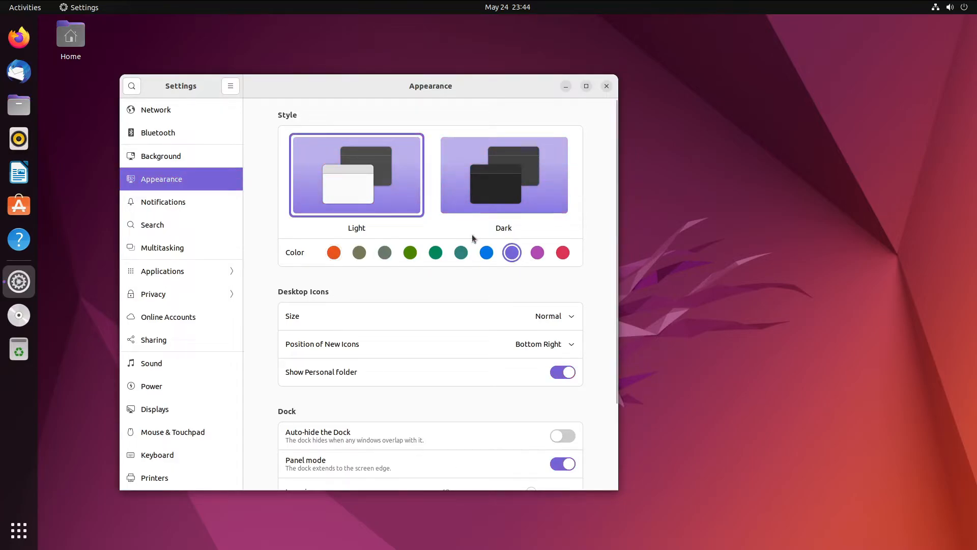
pyautogui.click(485, 253)
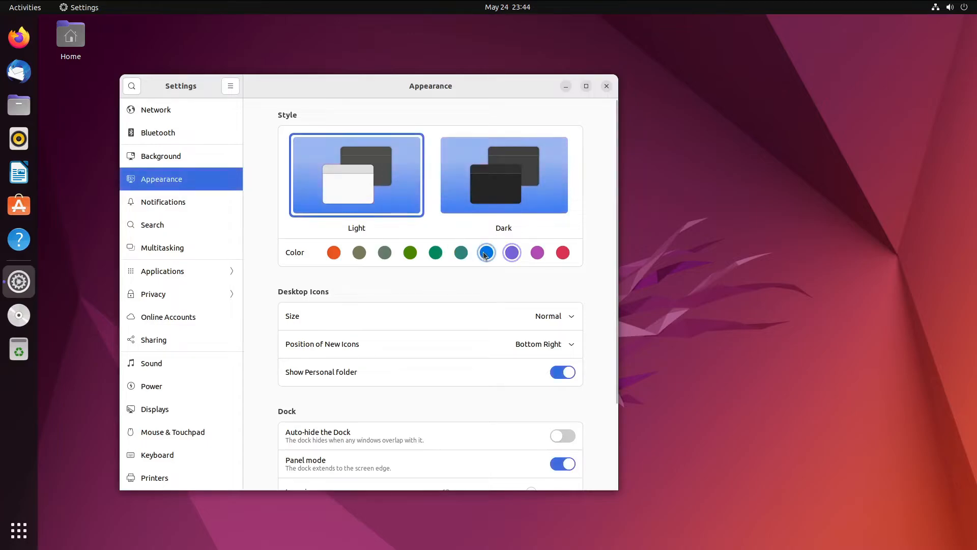
pyautogui.click(464, 256)
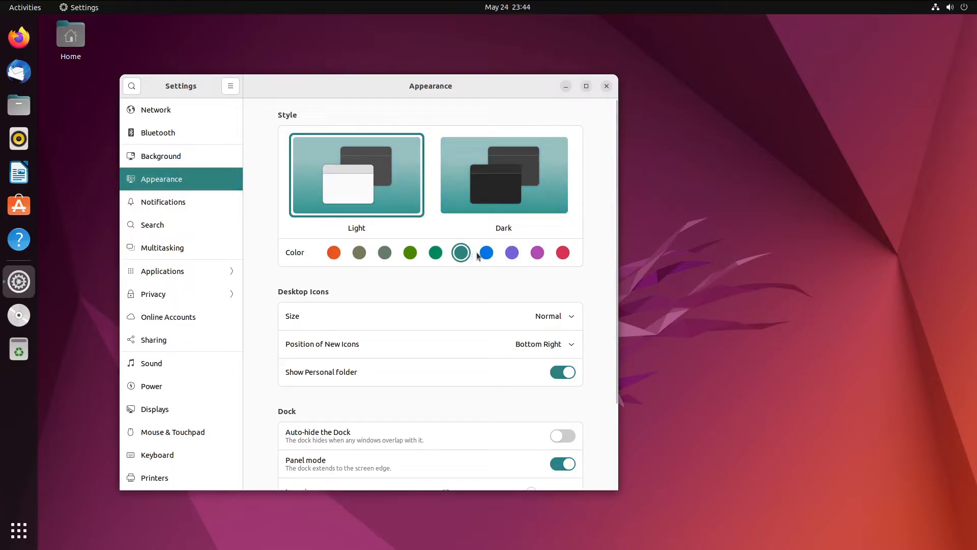
pyautogui.click(489, 256)
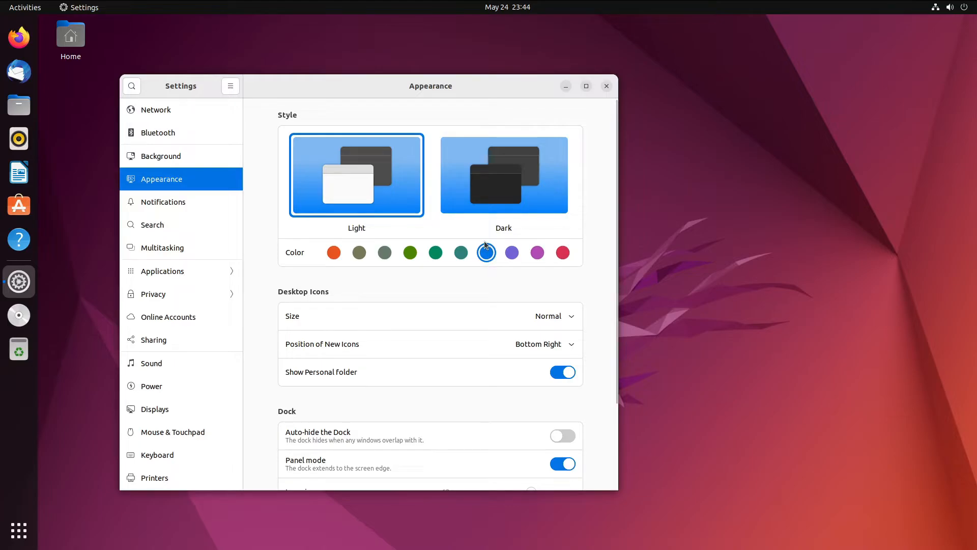
pyautogui.click(463, 253)
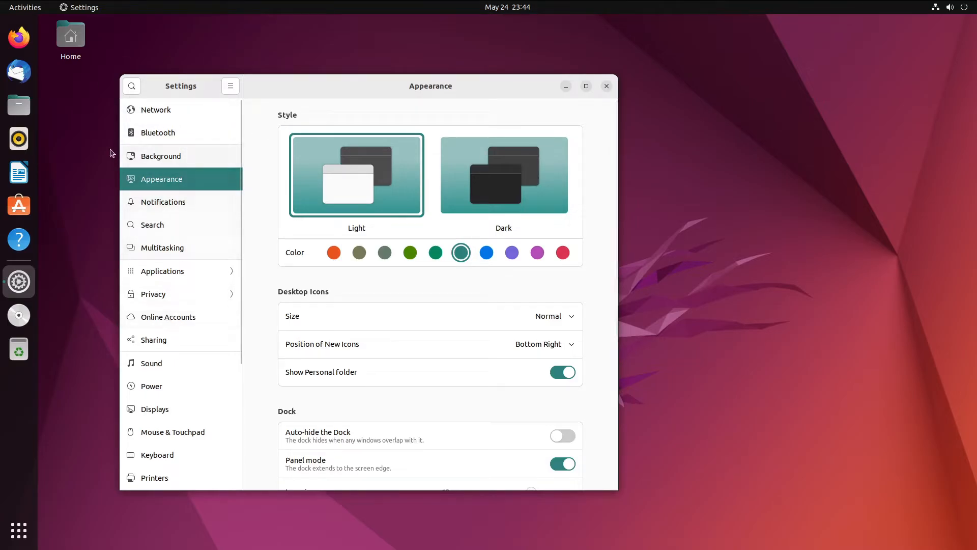
# Look through the remaining Settings categories, move the window lower on the desktop, and close it
pyautogui.scroll(-5, 183, 239)
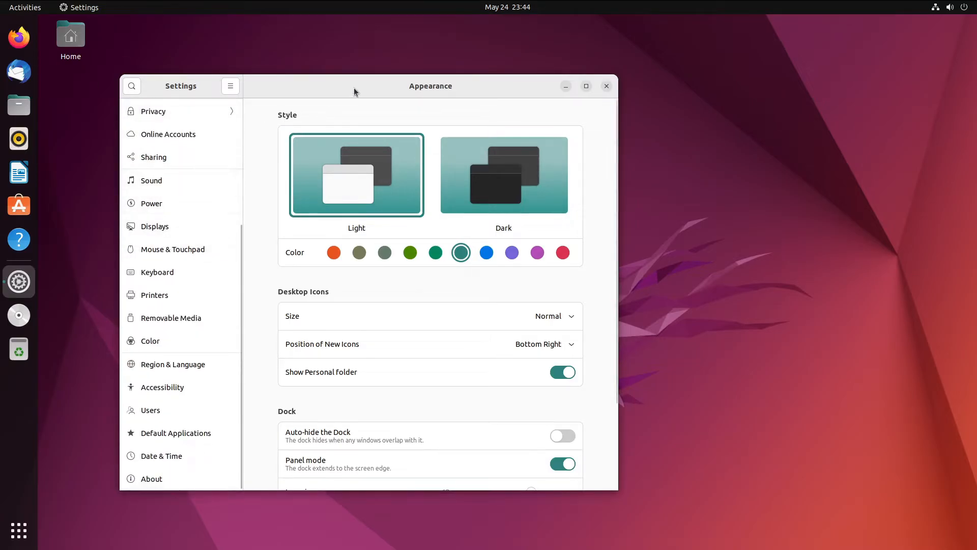
pyautogui.moveTo(356, 91); pyautogui.dragTo(393, 166)
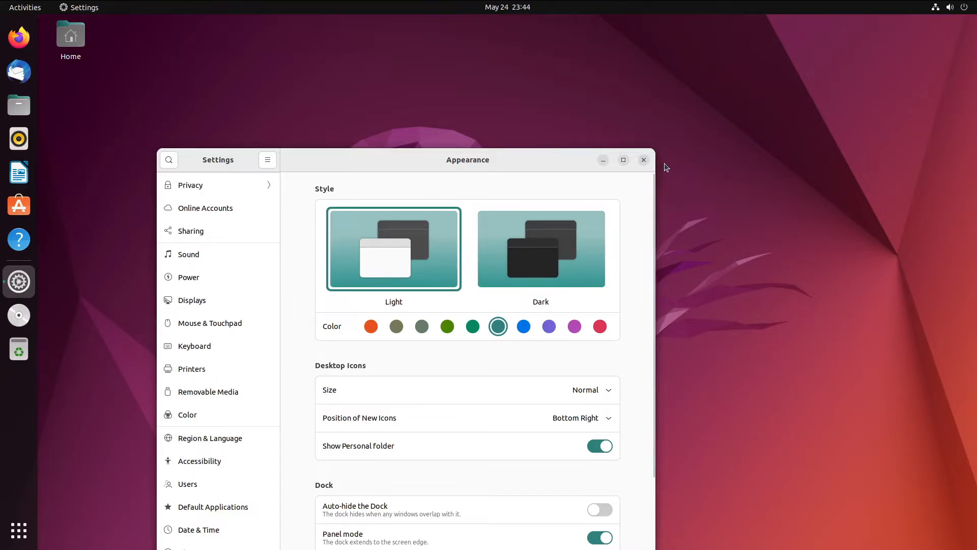
pyautogui.click(648, 162)
# View the Activities overviews of the virtual machine and the host system, and return to the virtual machine's desktop
pyautogui.press('super')
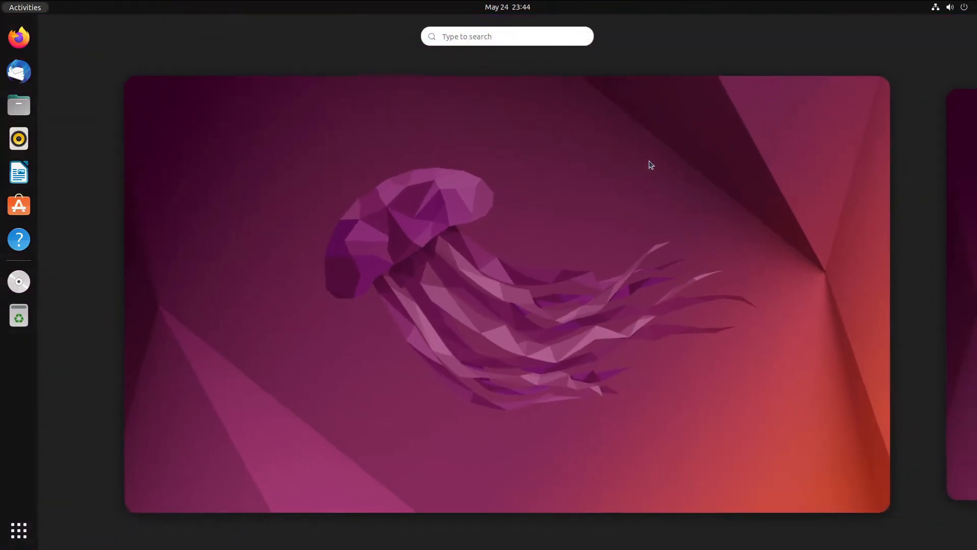
pyautogui.press('super')
pyautogui.press('super')
pyautogui.press('super')
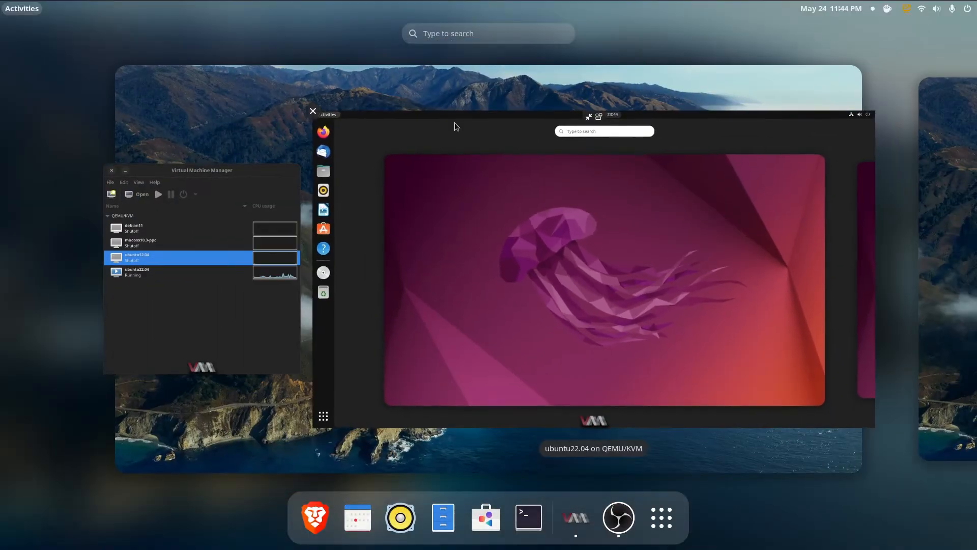
pyautogui.click(619, 130)
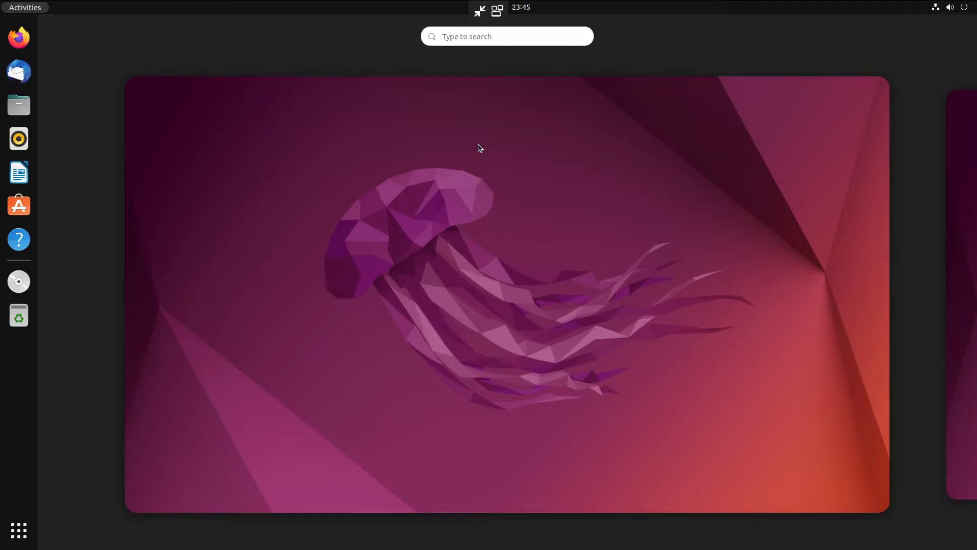
pyautogui.press('super')
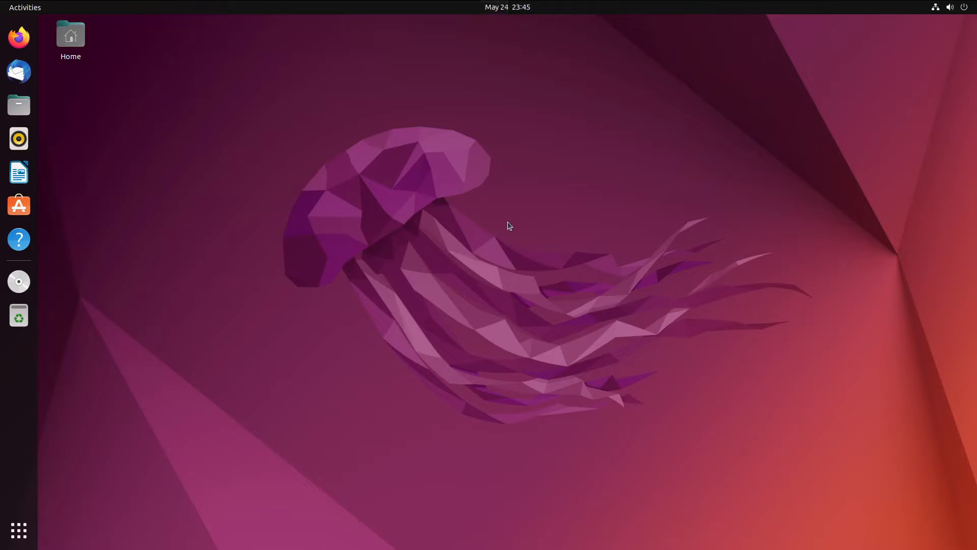
pyautogui.click(25, 537)
pyautogui.click(26, 537)
pyautogui.rightClick(465, 237)
pyautogui.click(412, 87)
# Launch Firefox, move its window towards the middle of the desktop, and load ubuntu.com in the first tab
pyautogui.click(19, 46)
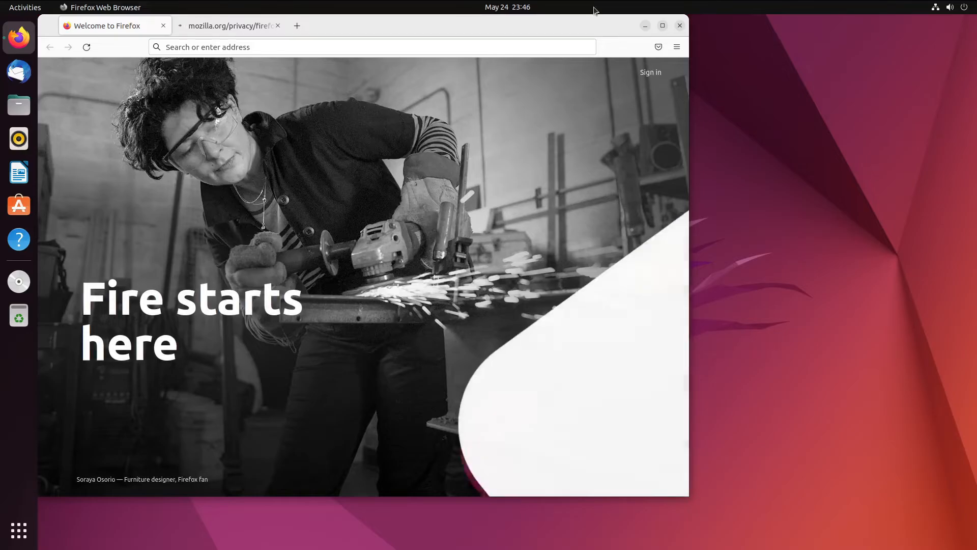
pyautogui.moveTo(502, 27); pyautogui.dragTo(616, 57)
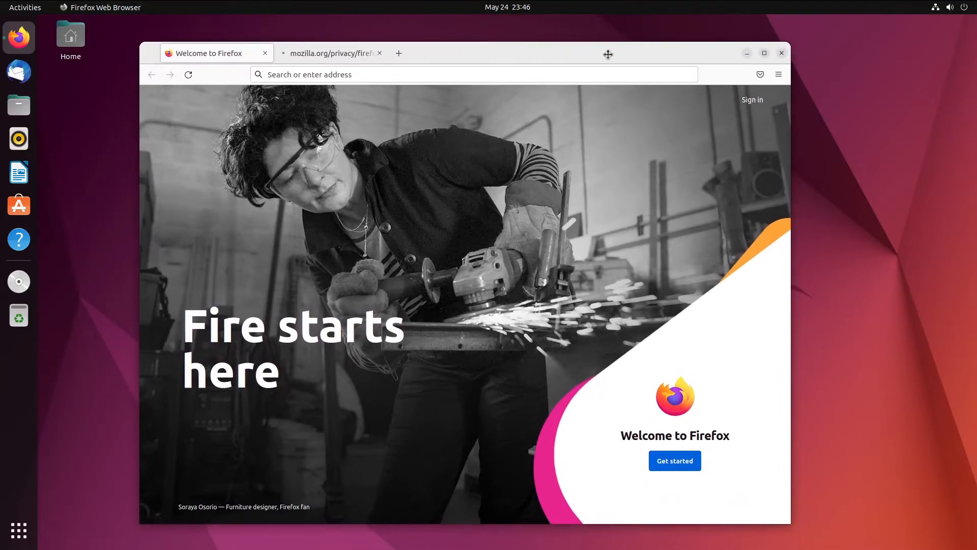
pyautogui.click(503, 79)
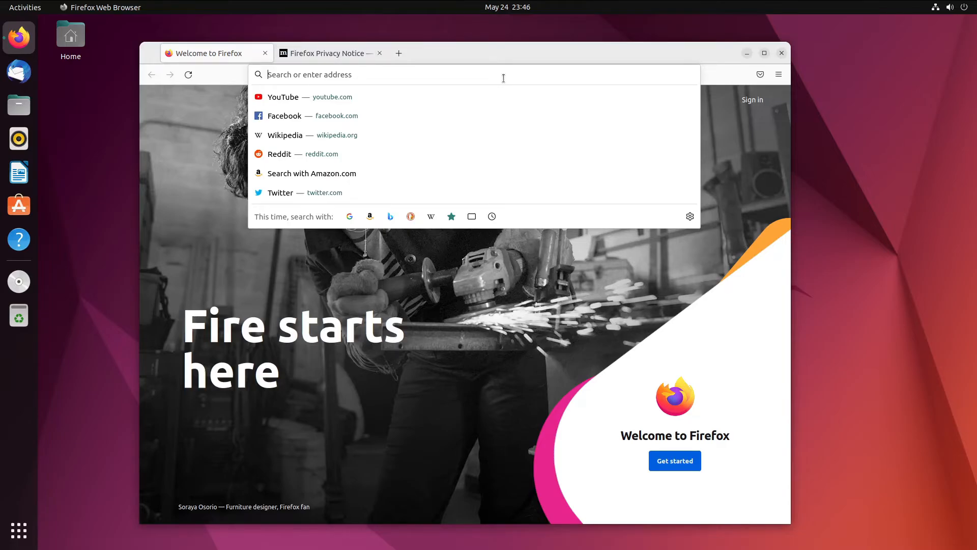
pyautogui.write('ubu')
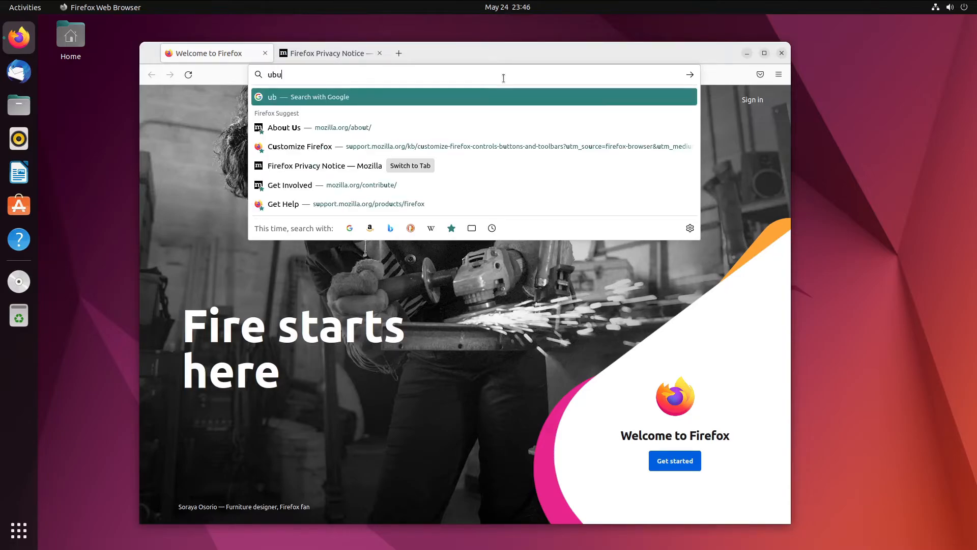
pyautogui.write('ntu.com')
pyautogui.press('Return')
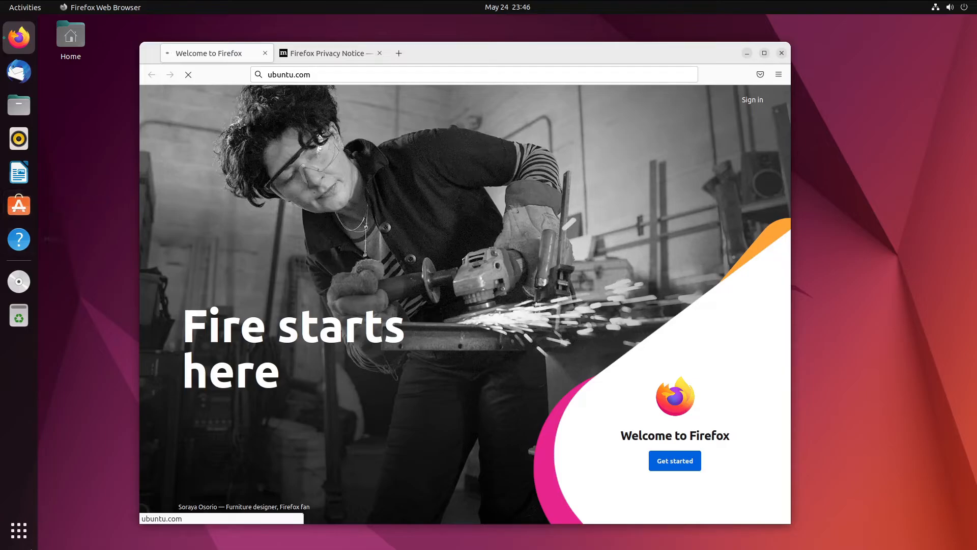
# Browse both pages of the application grid and return to the workspace containing Firefox
pyautogui.click(18, 530)
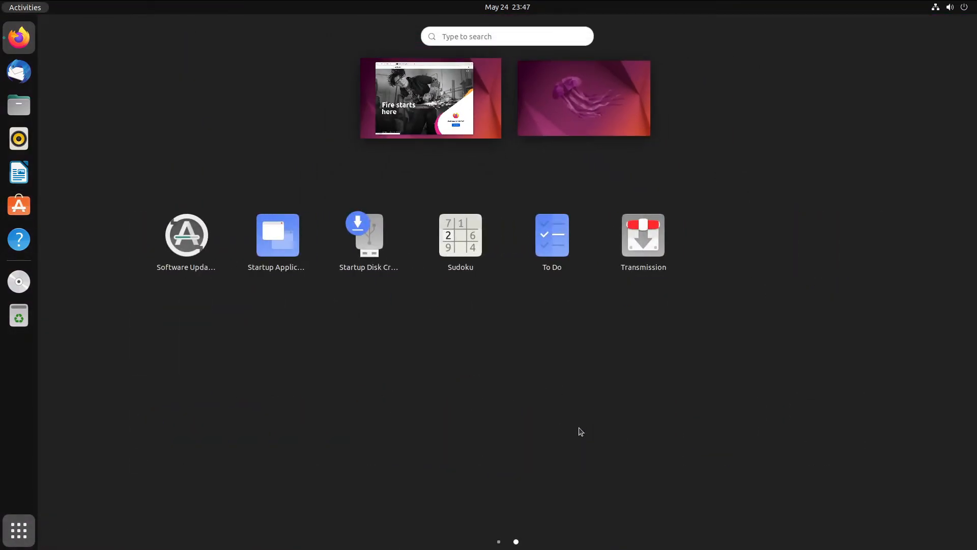
pyautogui.scroll(1, 577, 430)
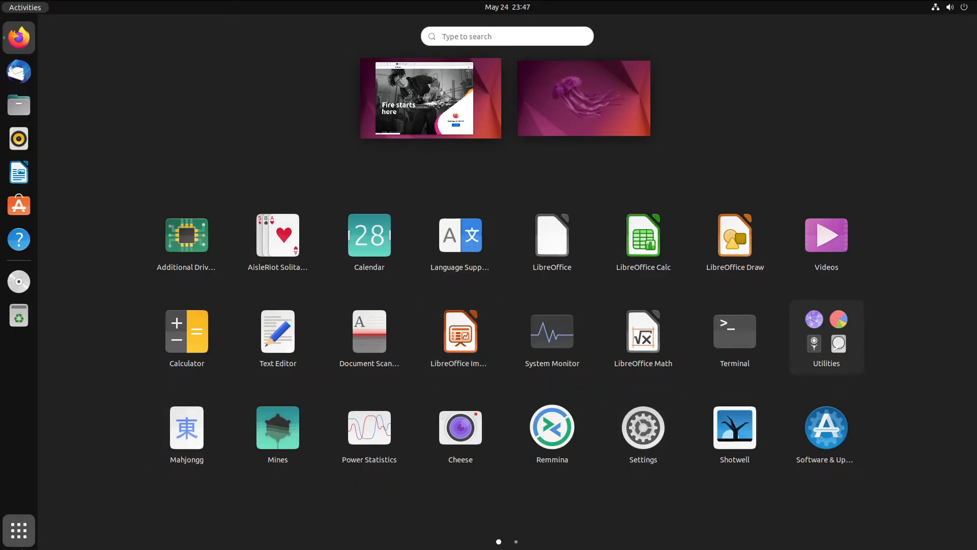
pyautogui.click(422, 83)
# Retry loading ubuntu.com and move the Firefox window down until only its tab and address rows remain on the desktop
pyautogui.moveTo(422, 51); pyautogui.dragTo(568, 473)
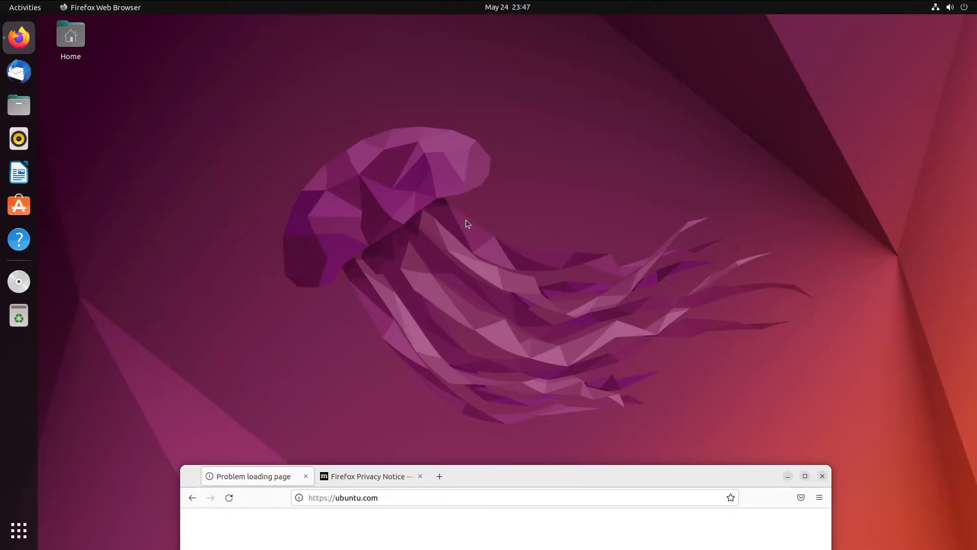
pyautogui.moveTo(524, 474); pyautogui.dragTo(577, 108)
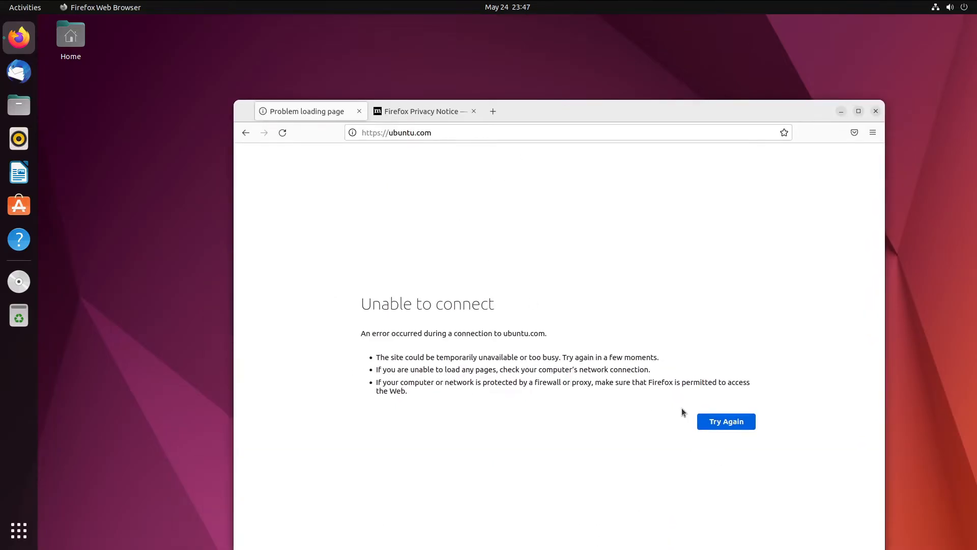
pyautogui.click(729, 424)
pyautogui.moveTo(569, 116); pyautogui.dragTo(532, 546)
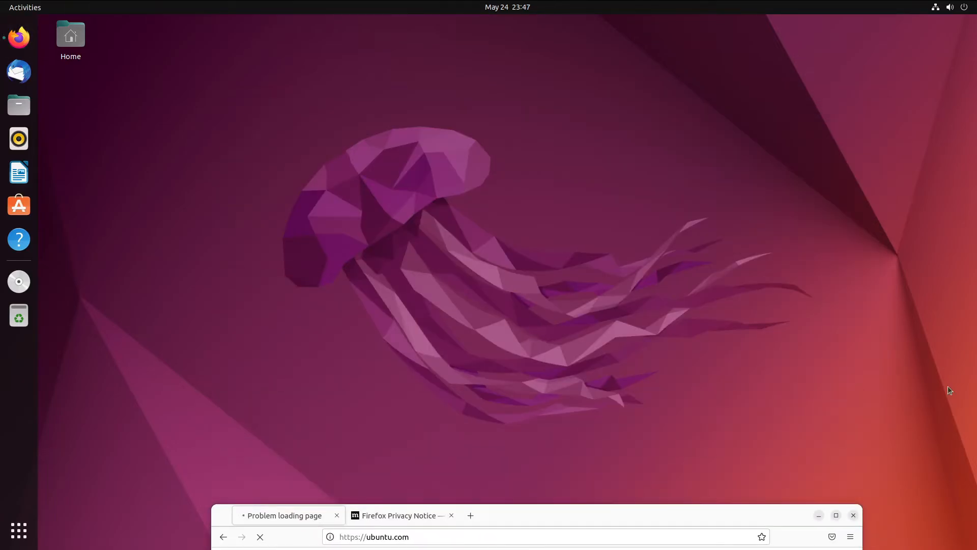
pyautogui.moveTo(205, 57); pyautogui.dragTo(843, 439)
pyautogui.moveTo(886, 486); pyautogui.dragTo(222, 94)
# Search the applications for "sett", launch Settings, and open its Background page
pyautogui.click(11, 541)
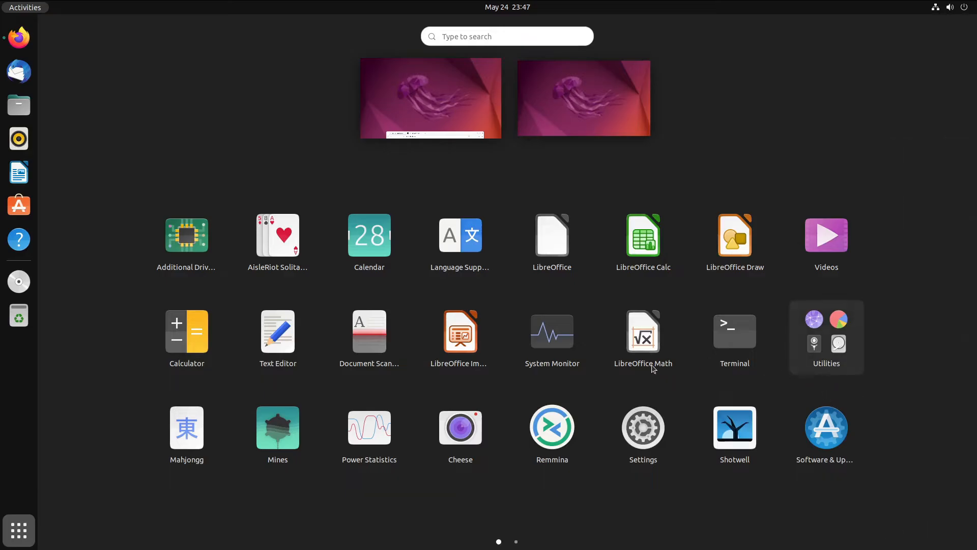
pyautogui.write('slett')
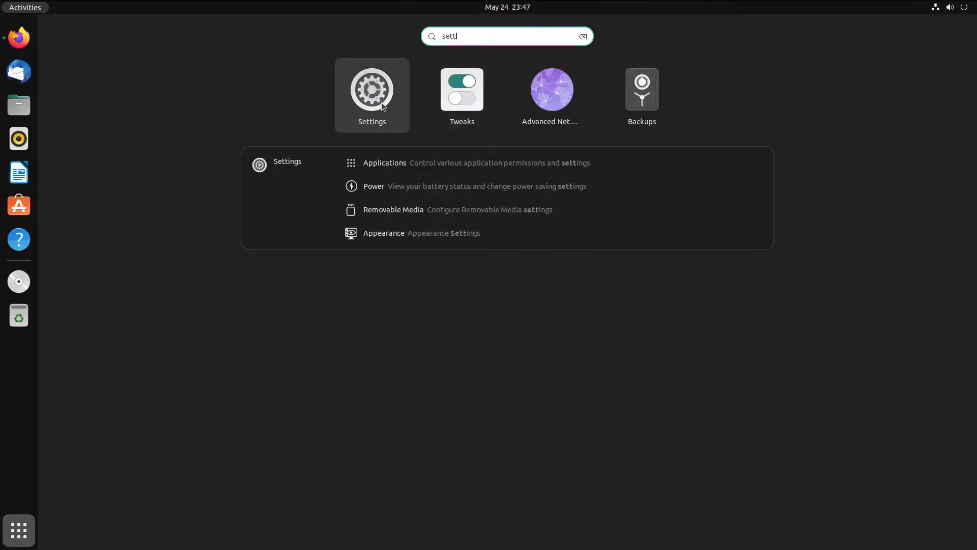
pyautogui.click(377, 100)
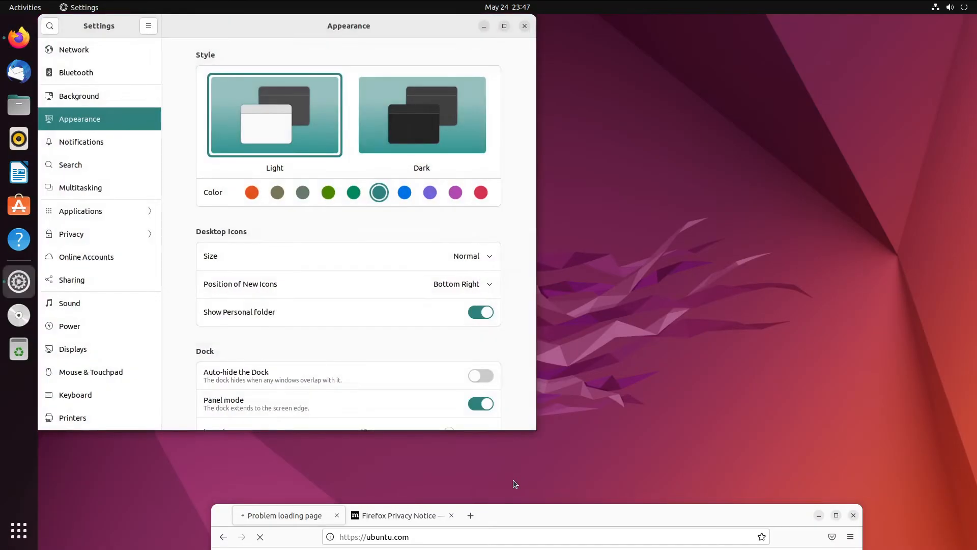
pyautogui.click(94, 89)
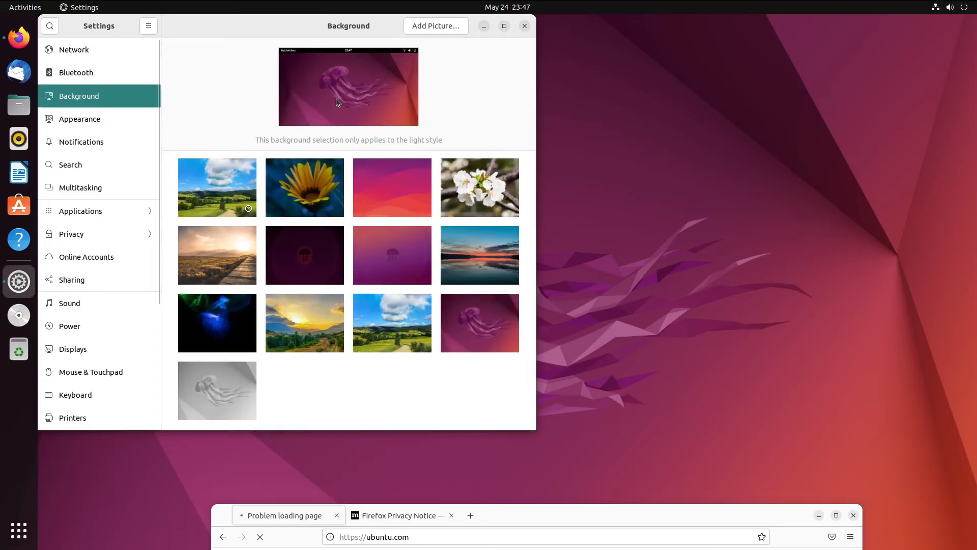
# Try the purple jellyfish-outline and blue-green light wallpapers, and set the cloudy sunset over green hills as the desktop background
pyautogui.click(390, 246)
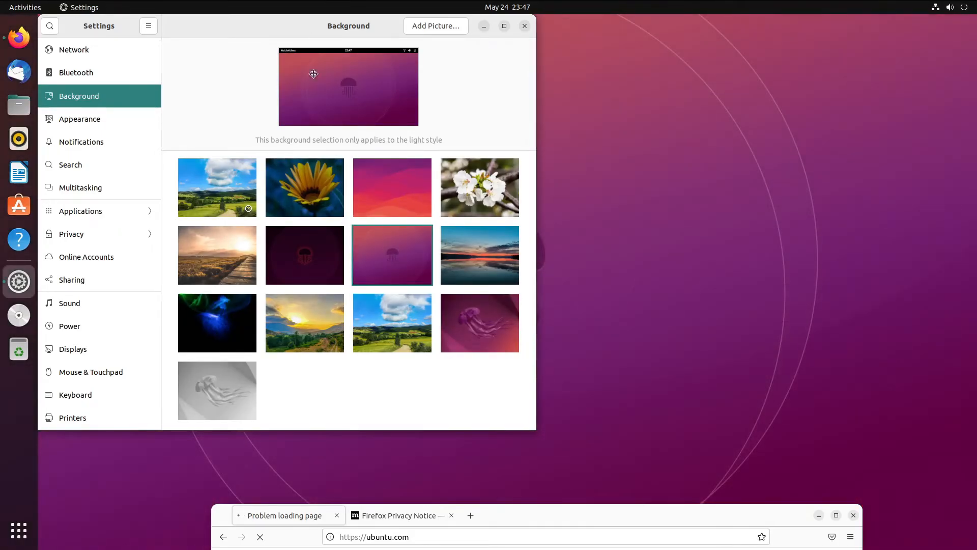
pyautogui.moveTo(372, 40); pyautogui.dragTo(810, 41)
pyautogui.click(765, 338)
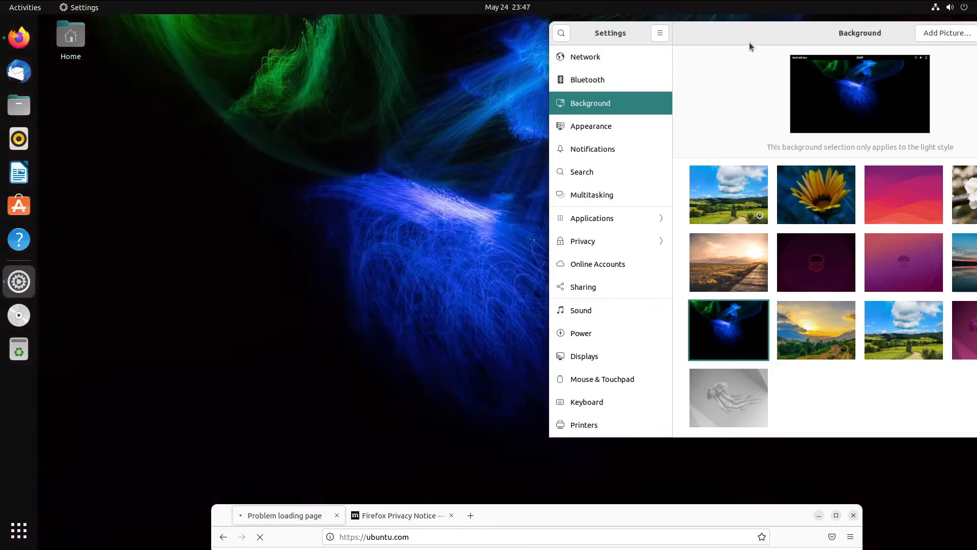
pyautogui.moveTo(749, 42); pyautogui.dragTo(398, 113)
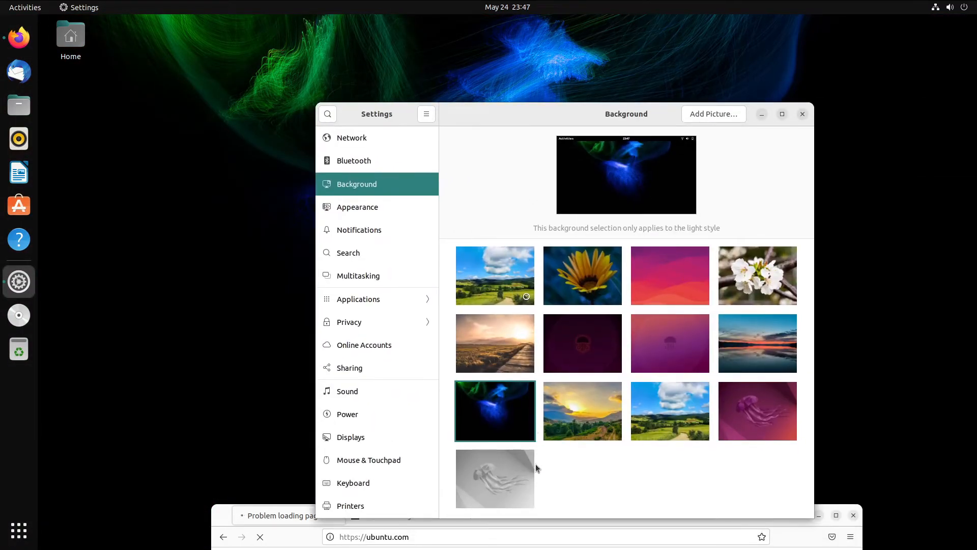
pyautogui.click(582, 411)
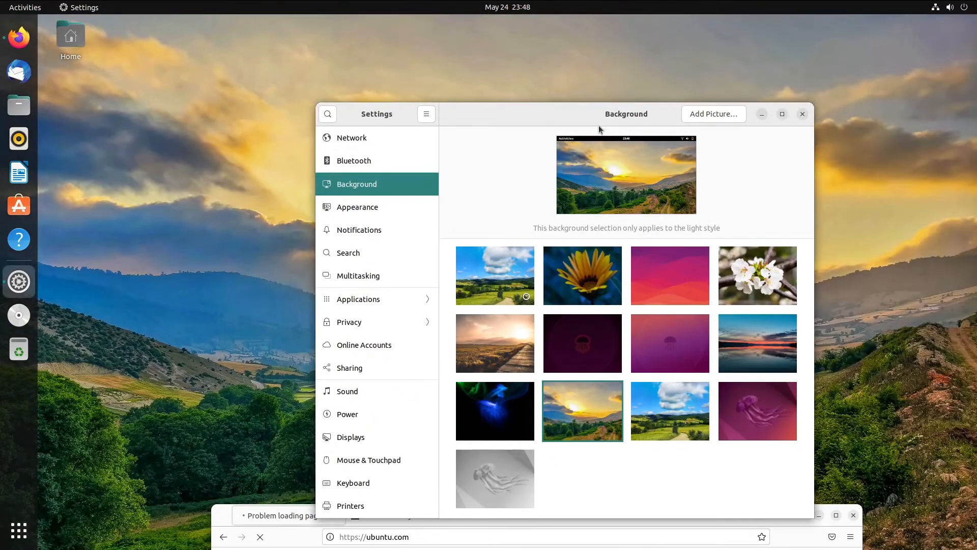
# Try the sunny green fields and yellow flower wallpapers, moving the Settings window around to view each on the desktop
pyautogui.moveTo(599, 126); pyautogui.dragTo(724, 138)
pyautogui.click(569, 347)
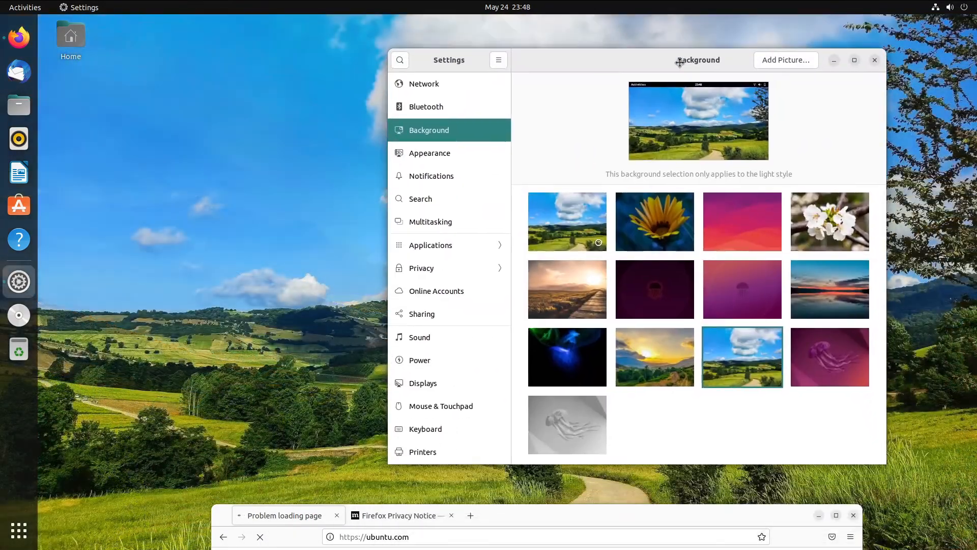
pyautogui.click(578, 216)
pyautogui.moveTo(672, 65); pyautogui.dragTo(577, 57)
pyautogui.click(584, 242)
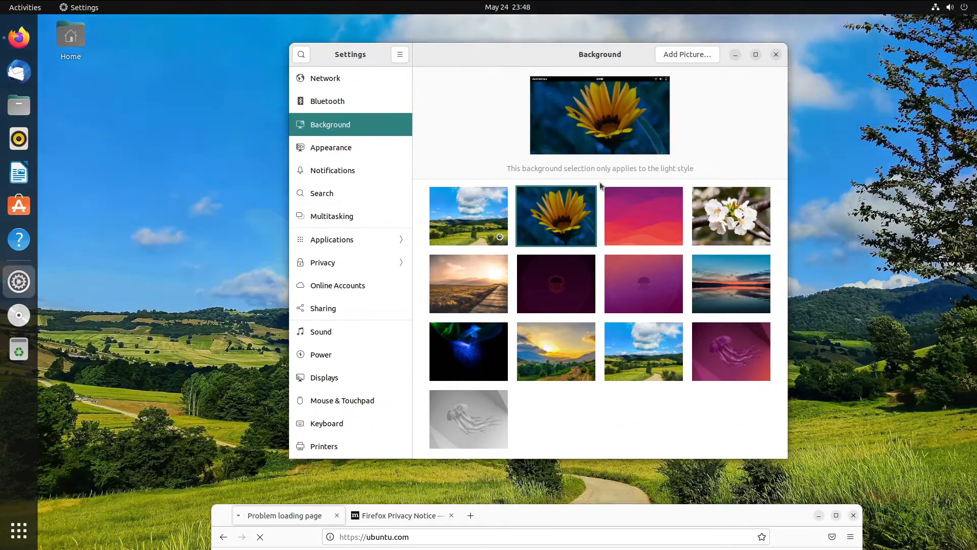
pyautogui.moveTo(584, 242); pyautogui.dragTo(600, 94)
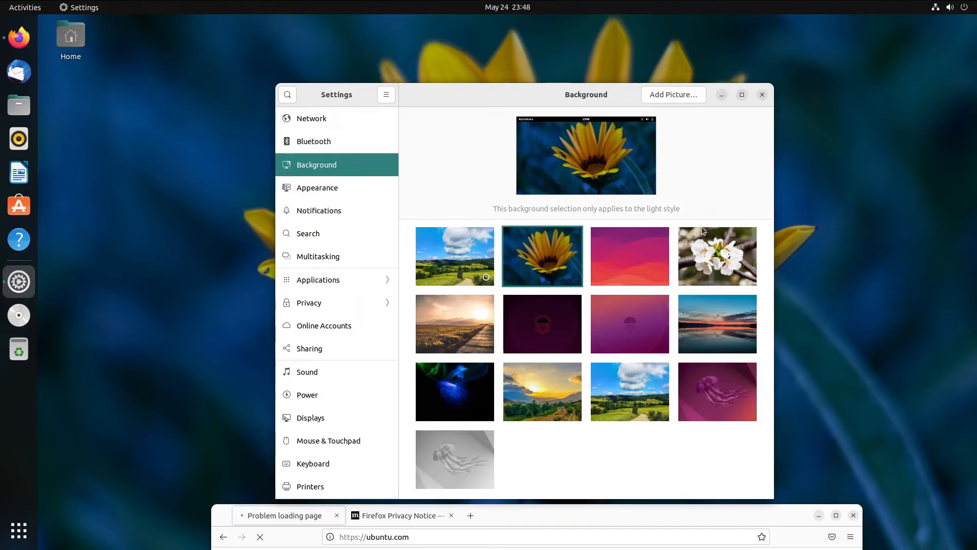
# Compare the purple jellyfish and cloudy sunset wallpapers, set the purple jellyfish as the desktop background, and close Settings
pyautogui.click(731, 407)
pyautogui.click(570, 386)
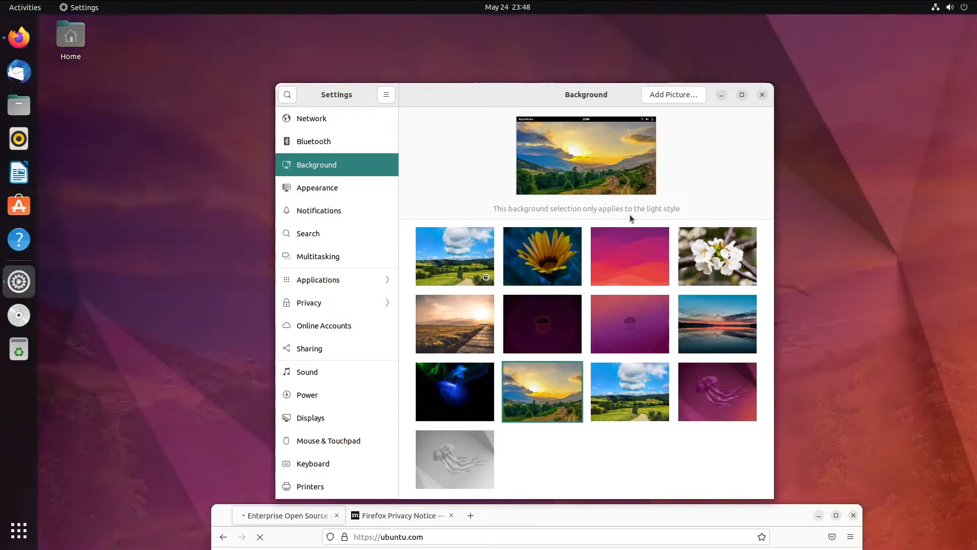
pyautogui.click(728, 398)
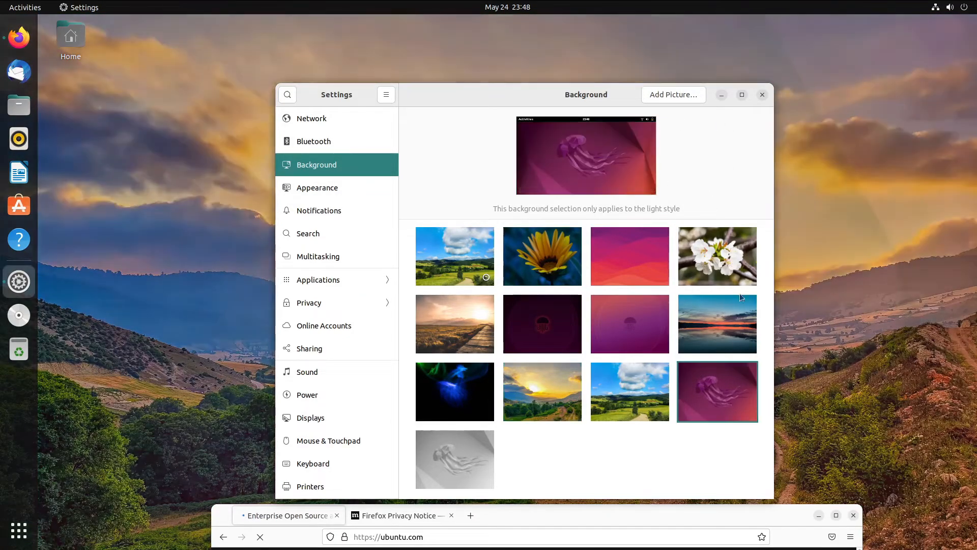
pyautogui.click(761, 95)
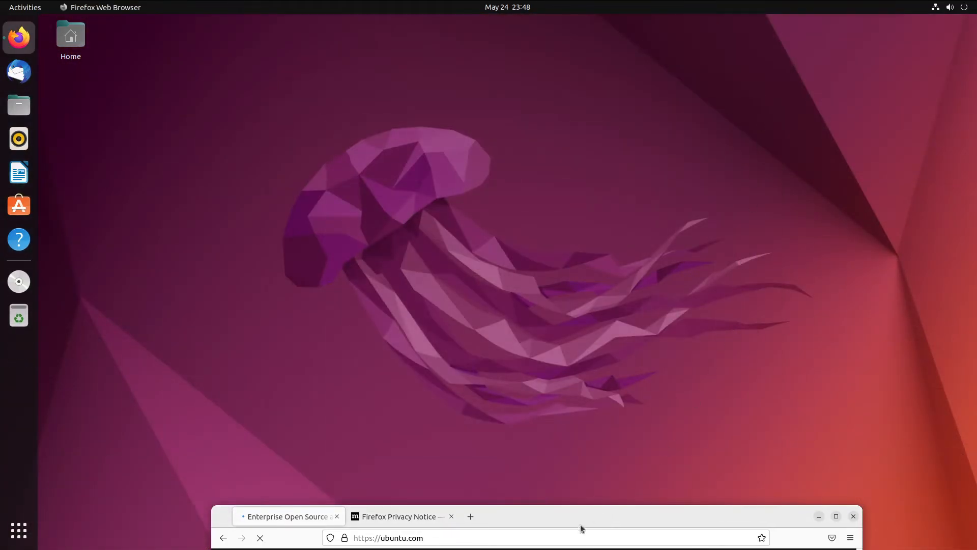
# Move the Firefox window back up fully into view, accept all trackers on ubuntu.com, and look over the homepage
pyautogui.moveTo(603, 512); pyautogui.dragTo(548, 69)
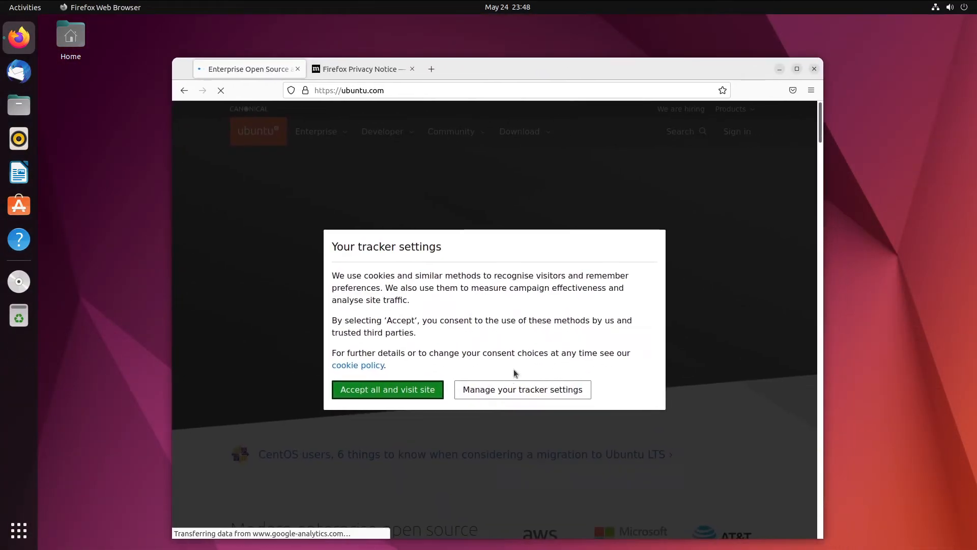
pyautogui.click(432, 389)
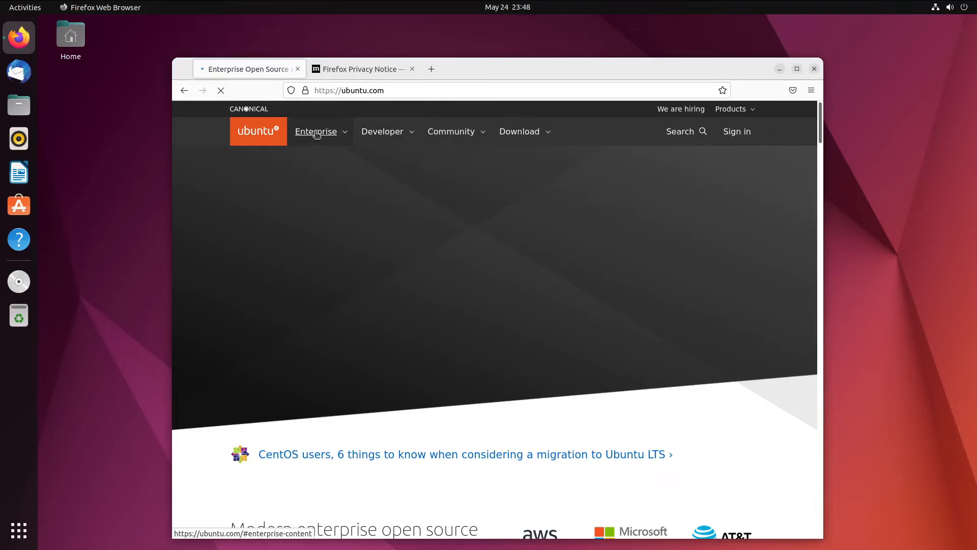
pyautogui.scroll(-4, 316, 307)
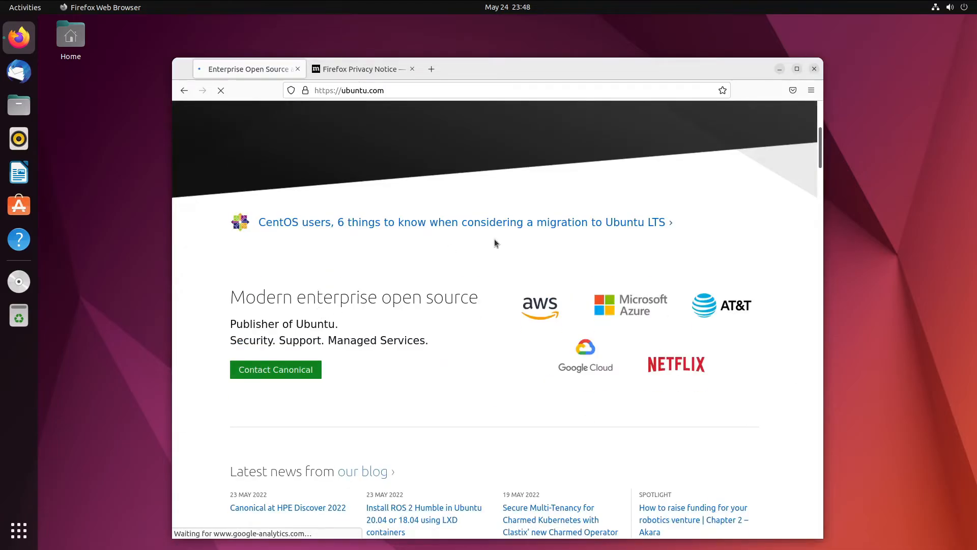
pyautogui.scroll(4, 442, 266)
# Load wikipedia.com in the current Firefox tab
pyautogui.click(450, 90)
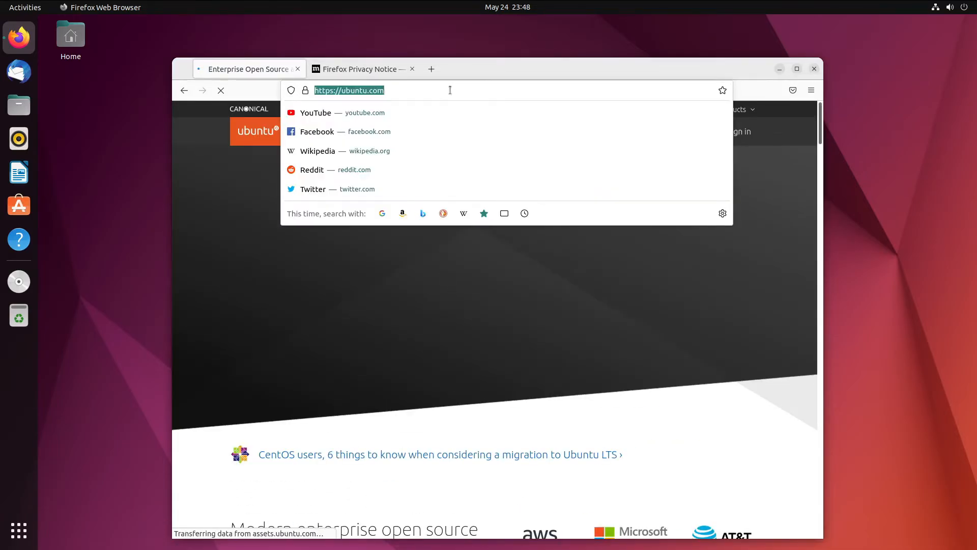
pyautogui.write('wikiped')
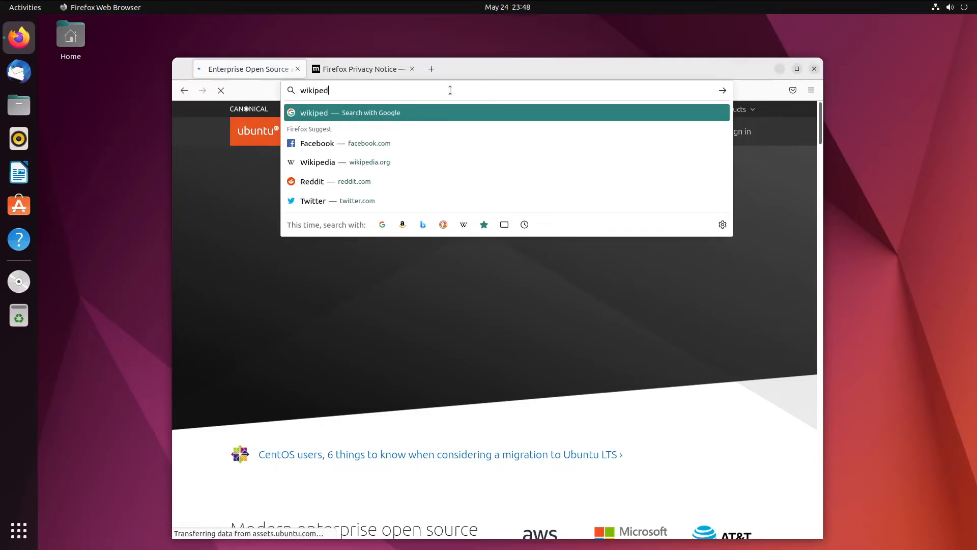
pyautogui.write('ia.com')
pyautogui.press('Return')
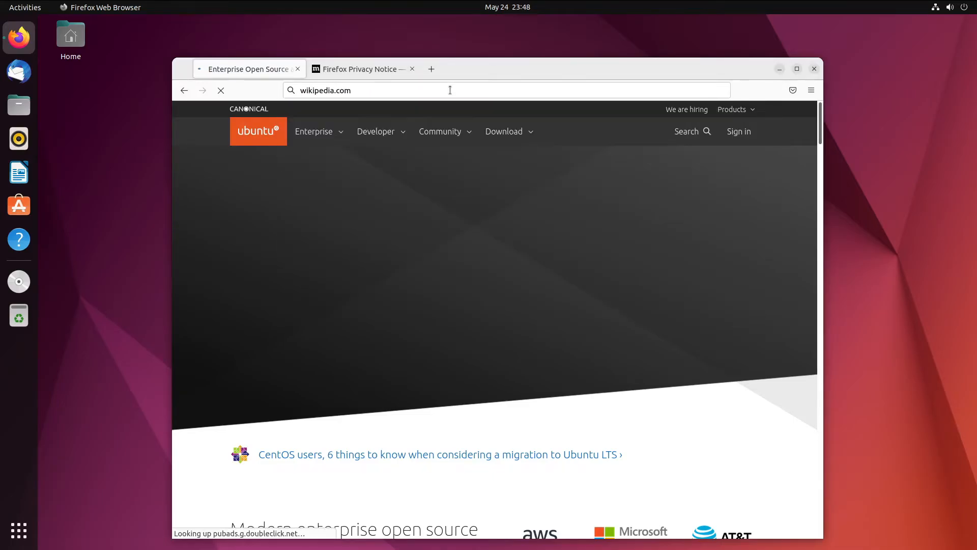
pyautogui.click(450, 91)
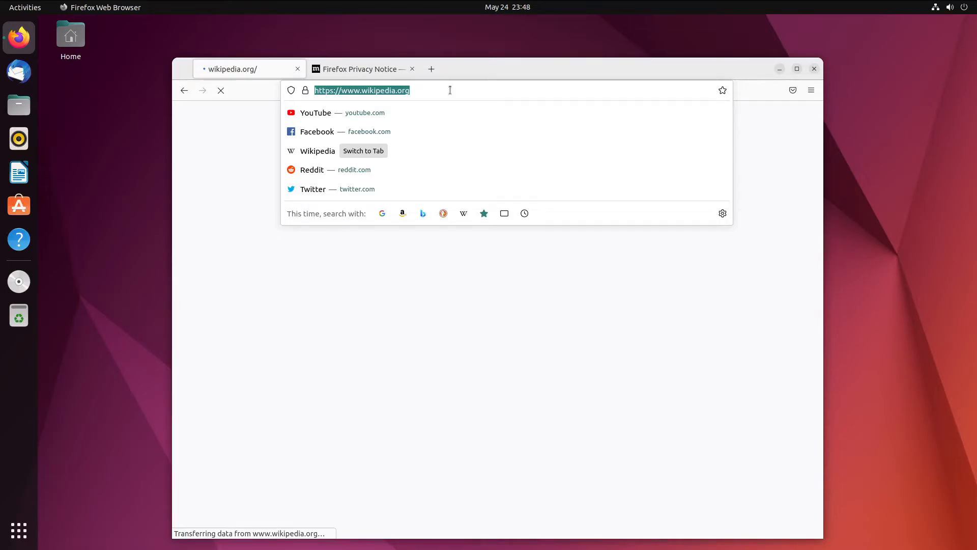
pyautogui.click(226, 164)
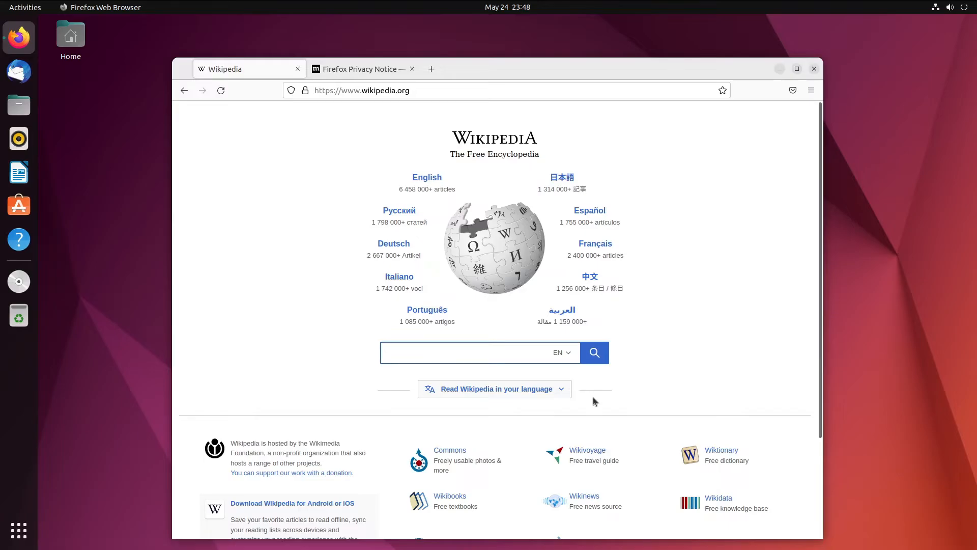
# Search Wikipedia for "ubuntu version history" and go to the article's Ubuntu 14.04 LTS (Trusty Tahr) section
pyautogui.write('ubuntu ')
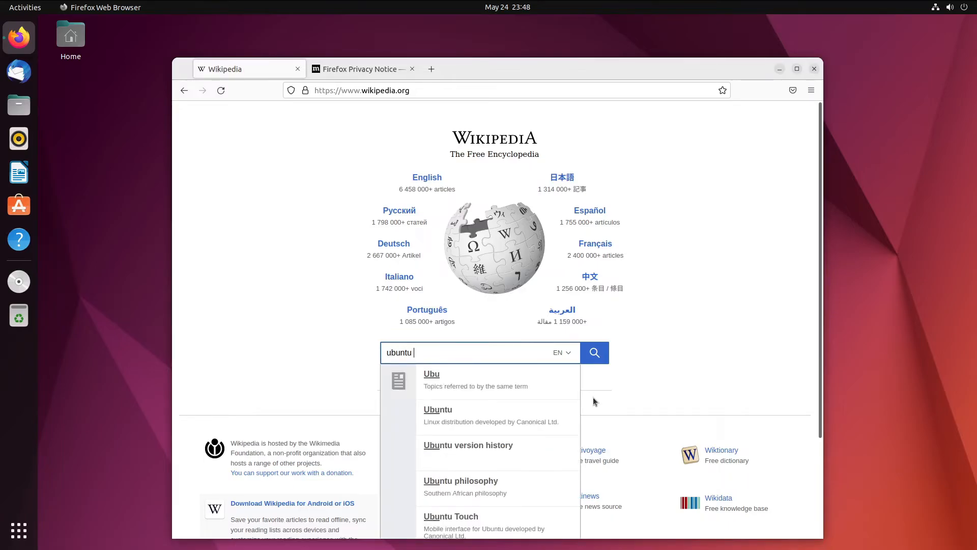
pyautogui.write('version history')
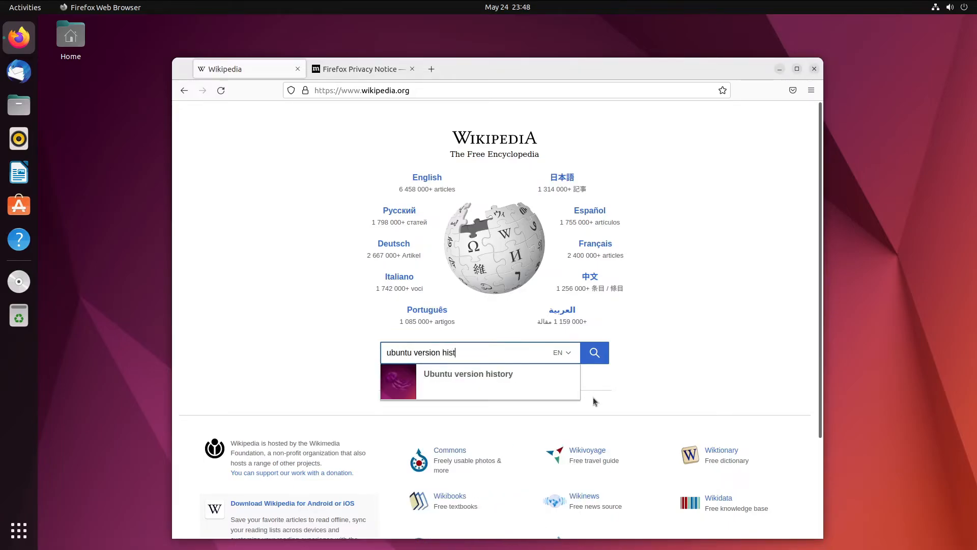
pyautogui.press('Return')
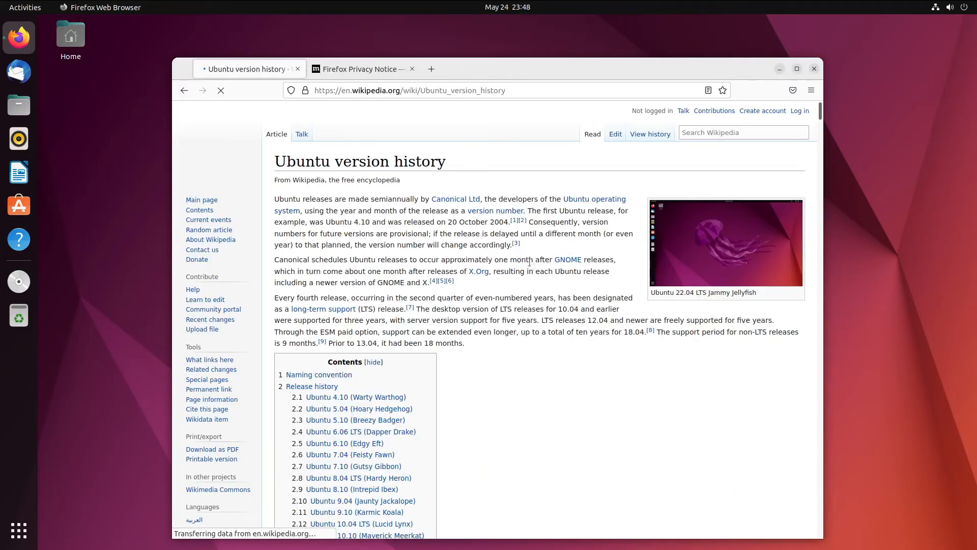
pyautogui.scroll(-8, 478, 264)
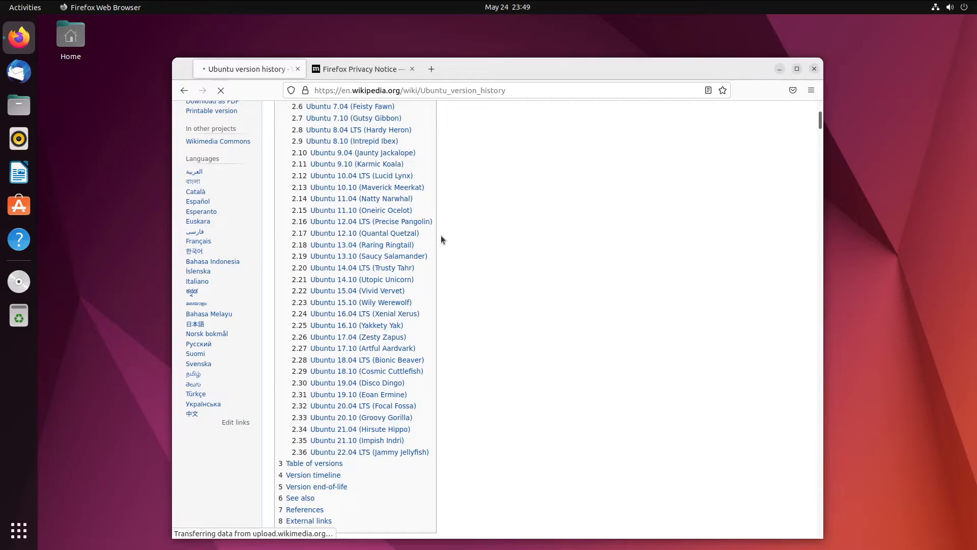
pyautogui.click(374, 265)
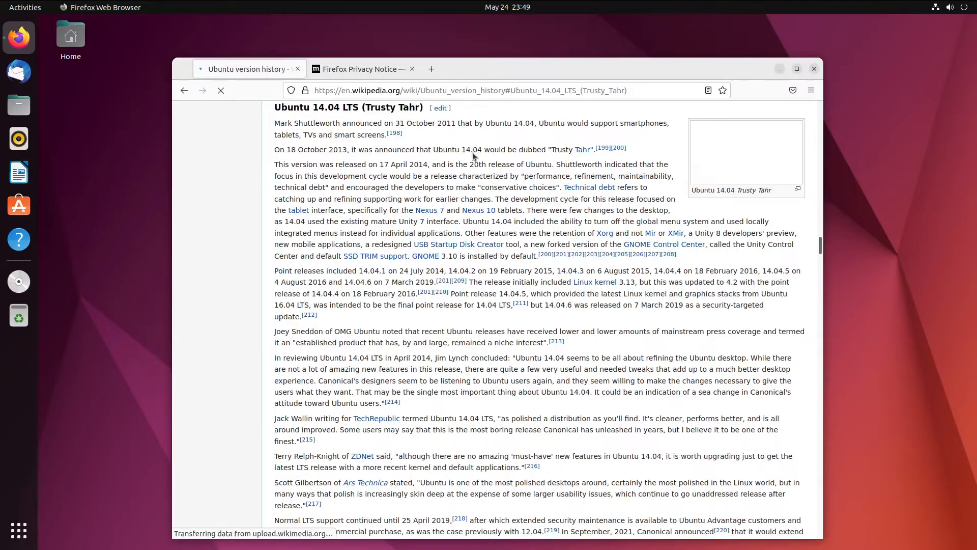
# Read the article's release sections from Ubuntu 14.04 LTS through 16.04 LTS, including their extended support periods
pyautogui.scroll(-10, 471, 173)
pyautogui.scroll(5, 466, 184)
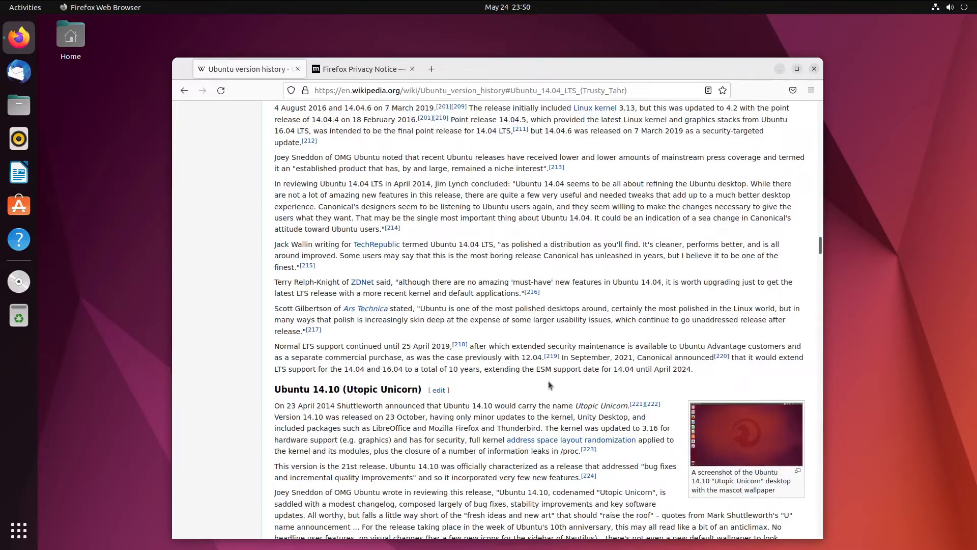
pyautogui.scroll(-10, 550, 355)
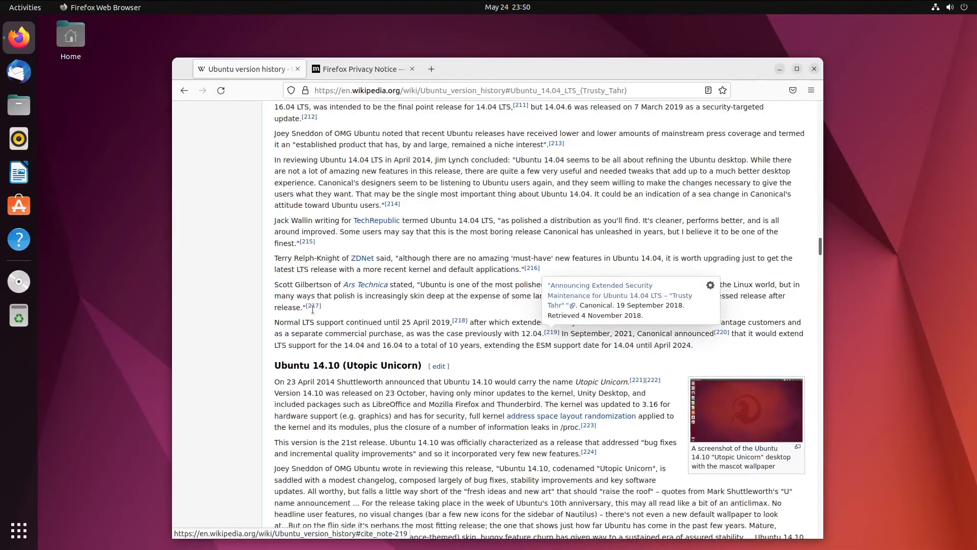
pyautogui.scroll(-10, 283, 268)
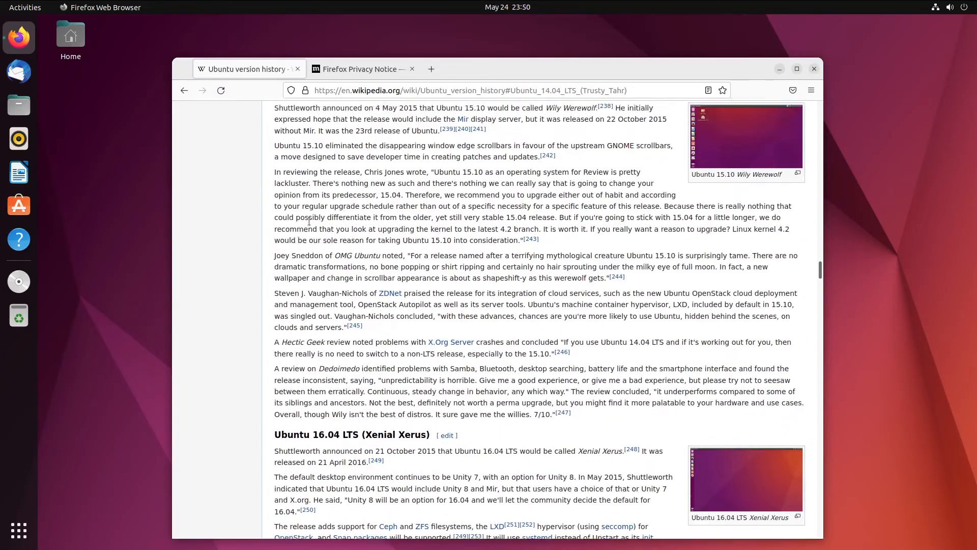
pyautogui.scroll(-7, 363, 214)
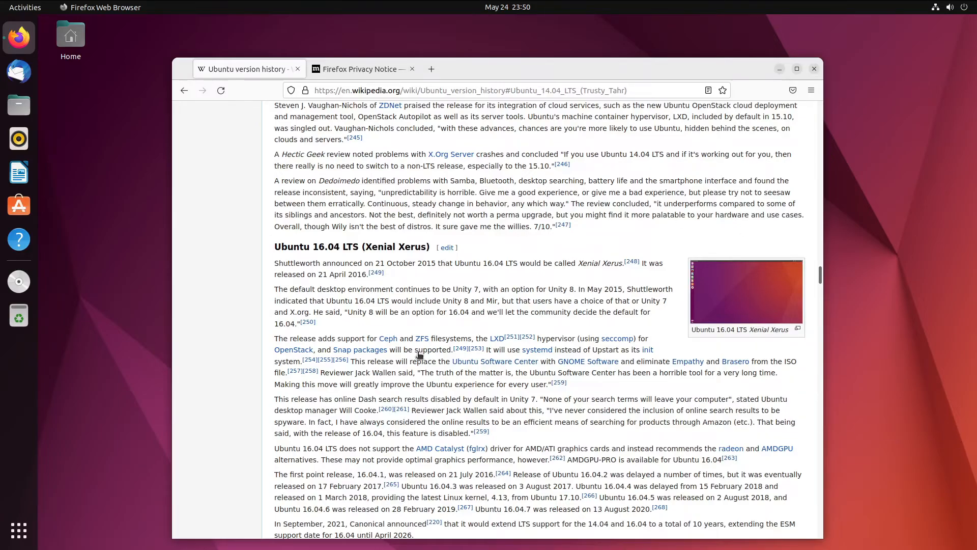
pyautogui.scroll(-5, 433, 354)
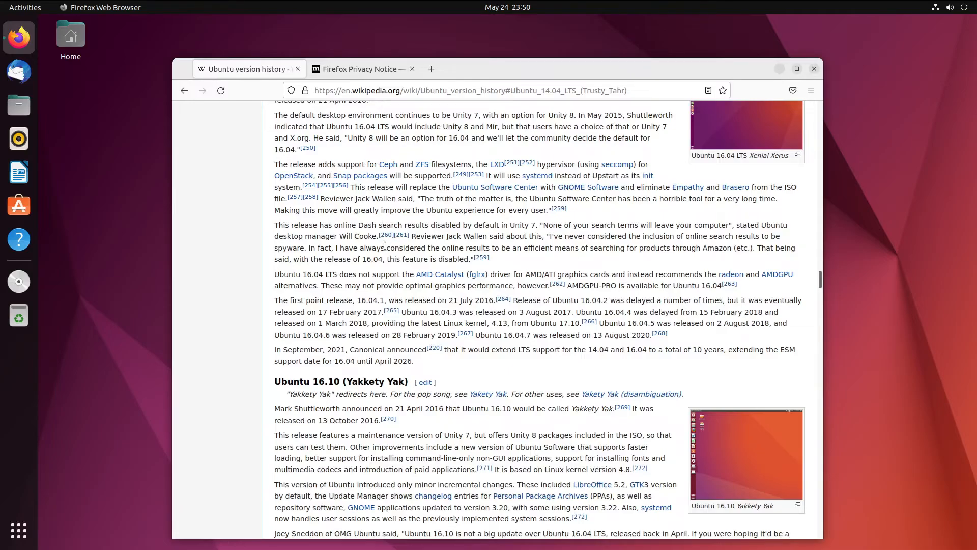
# Skim the release sections and desktop screenshots from Ubuntu 18.04 LTS through 22.04 LTS (Jammy Jellyfish)
pyautogui.moveTo(470, 190)
pyautogui.scroll(-20, 431, 387)
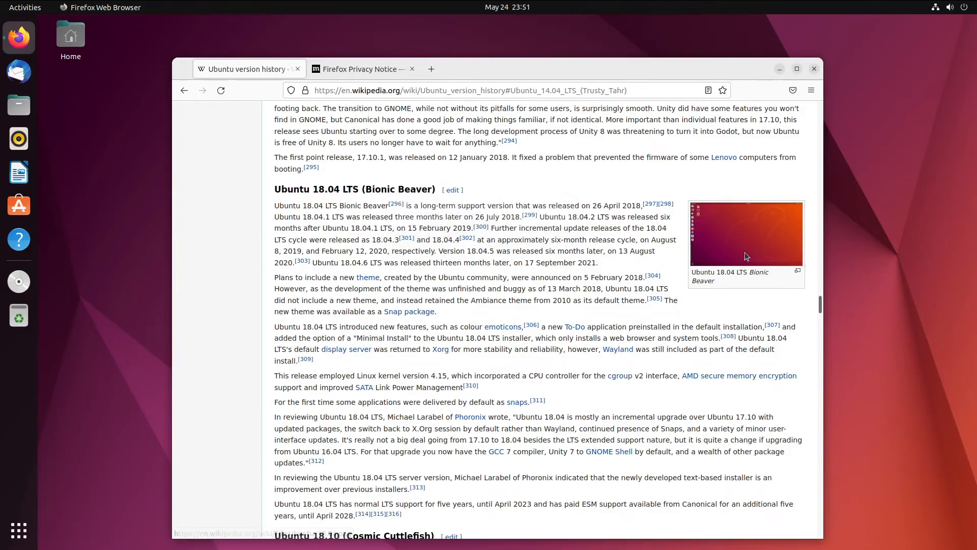
pyautogui.scroll(-6, 366, 215)
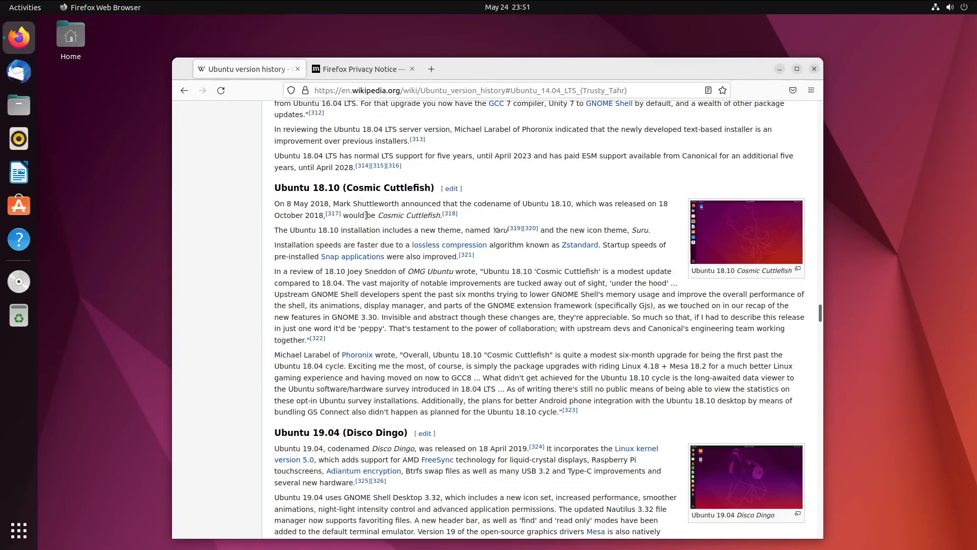
pyautogui.scroll(-12, 367, 215)
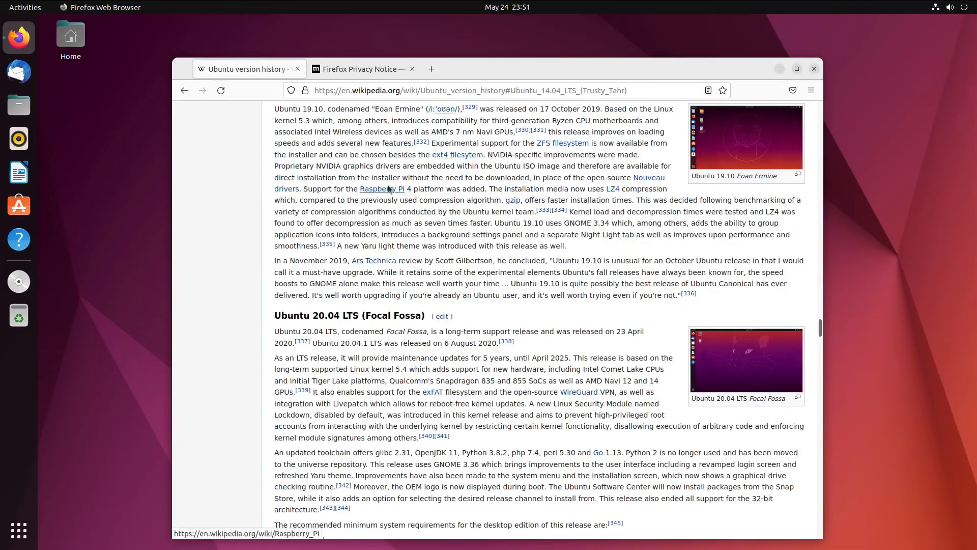
pyautogui.scroll(-10, 389, 189)
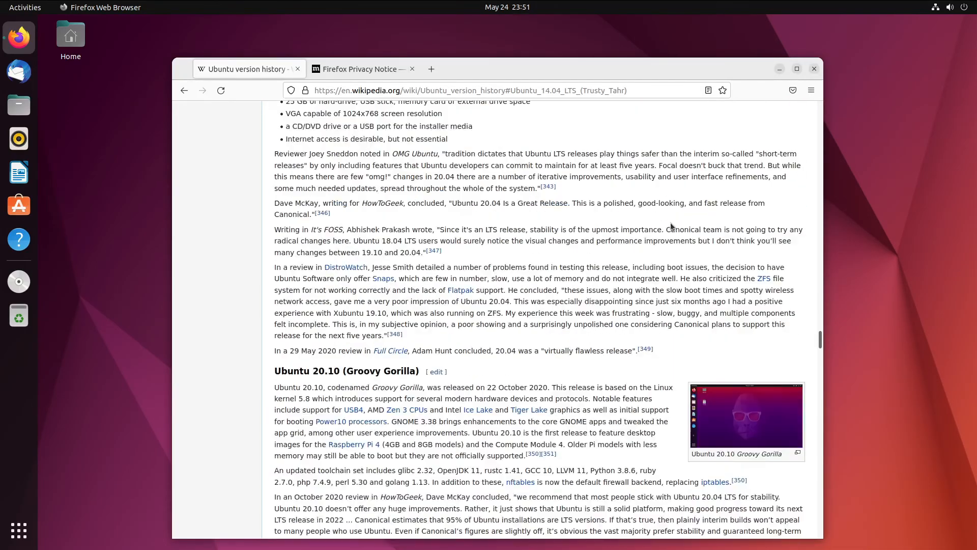
pyautogui.scroll(-12, 670, 224)
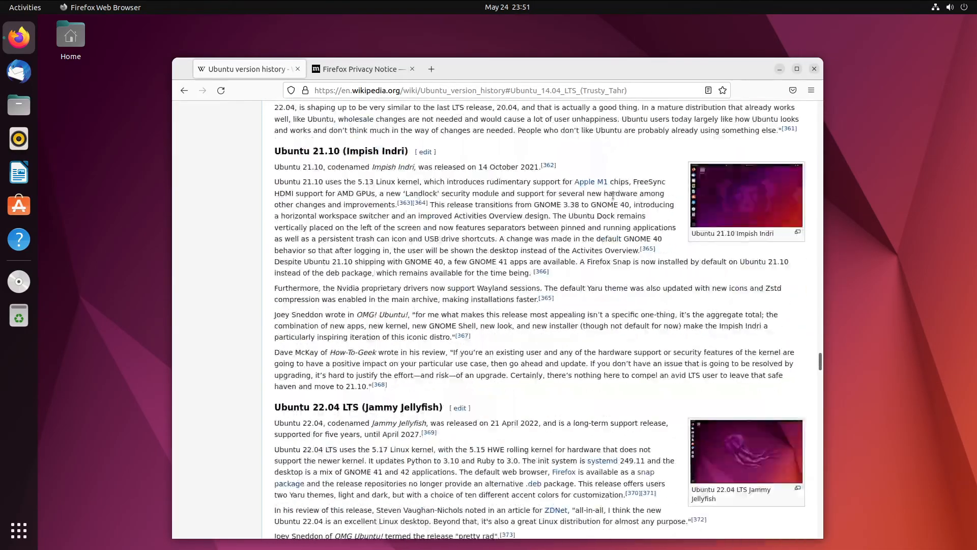
# Examine the standard support and extended security maintenance dates of the LTS releases in the table of versions
pyautogui.scroll(-20, 613, 195)
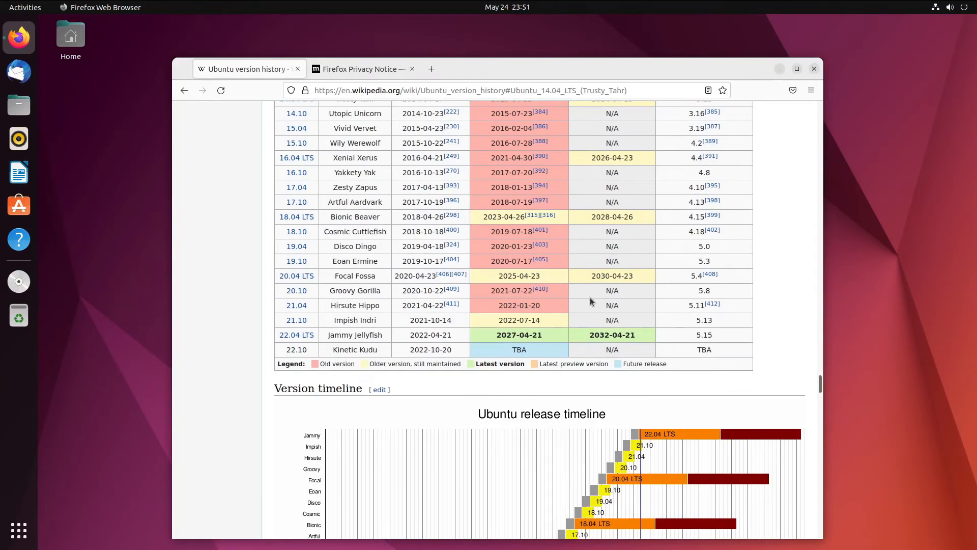
pyautogui.scroll(-5, 590, 297)
pyautogui.scroll(5, 607, 282)
pyautogui.scroll(4, 448, 192)
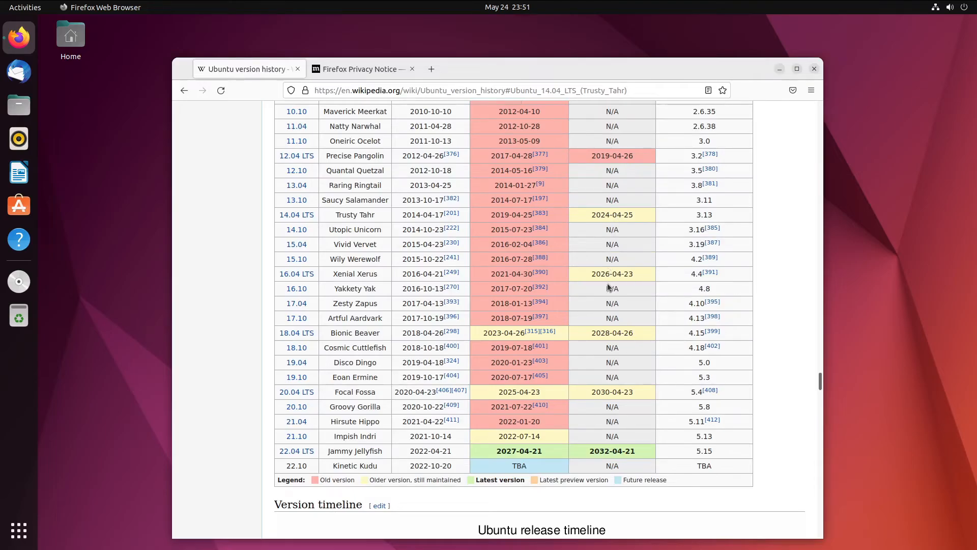
pyautogui.moveTo(496, 272)
pyautogui.moveTo(547, 258)
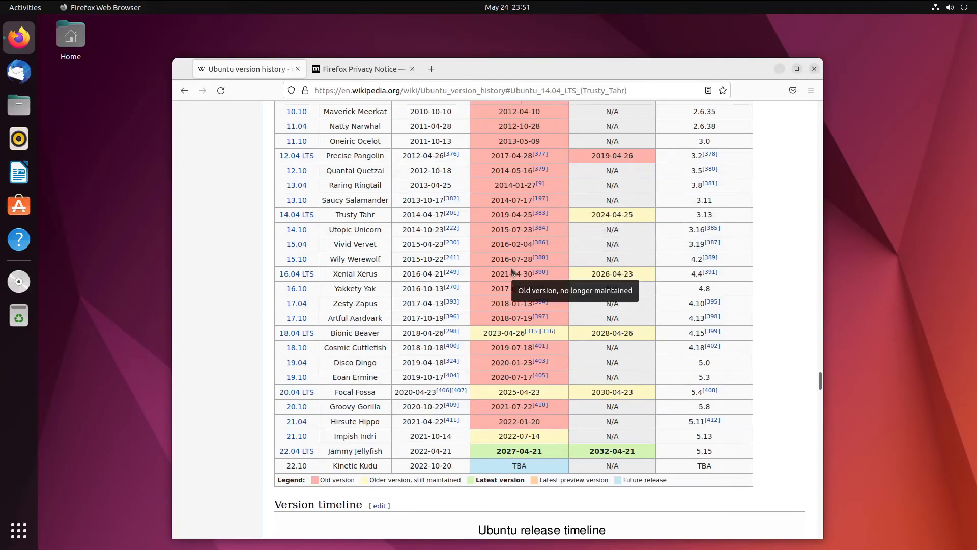
# Review the Ubuntu release timeline and end-of-life section, and return to the start of the table of versions
pyautogui.scroll(-5, 532, 201)
pyautogui.scroll(-10, 549, 196)
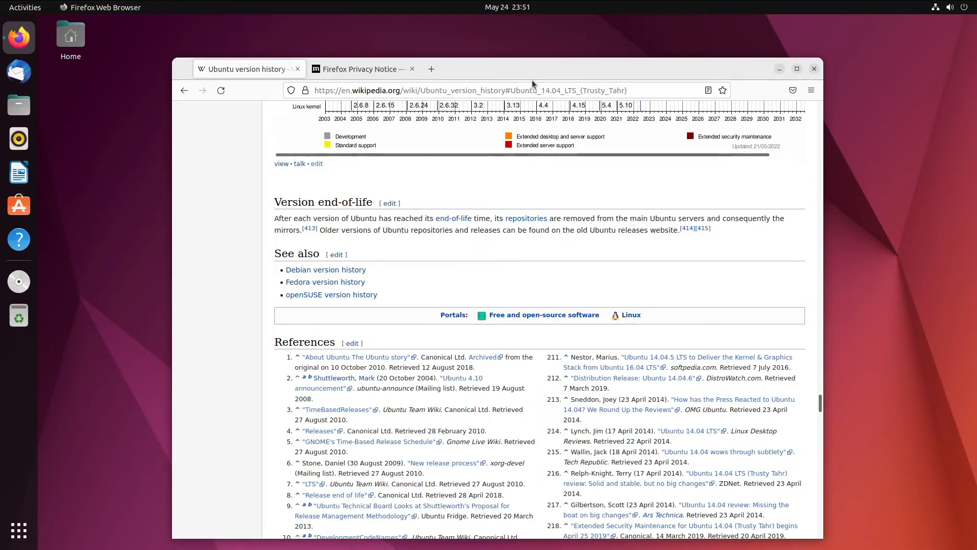
pyautogui.scroll(5, 614, 204)
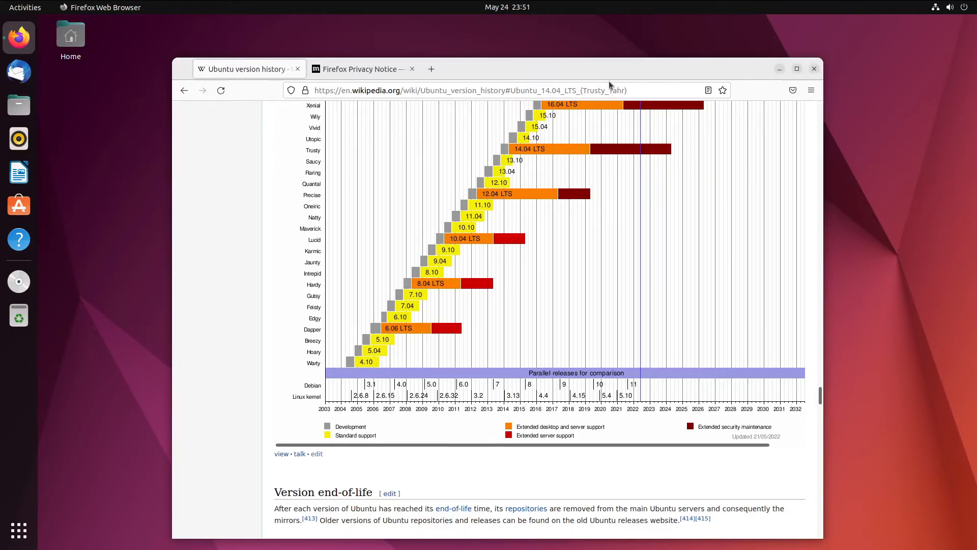
pyautogui.scroll(10, 726, 321)
pyautogui.scroll(10, 722, 282)
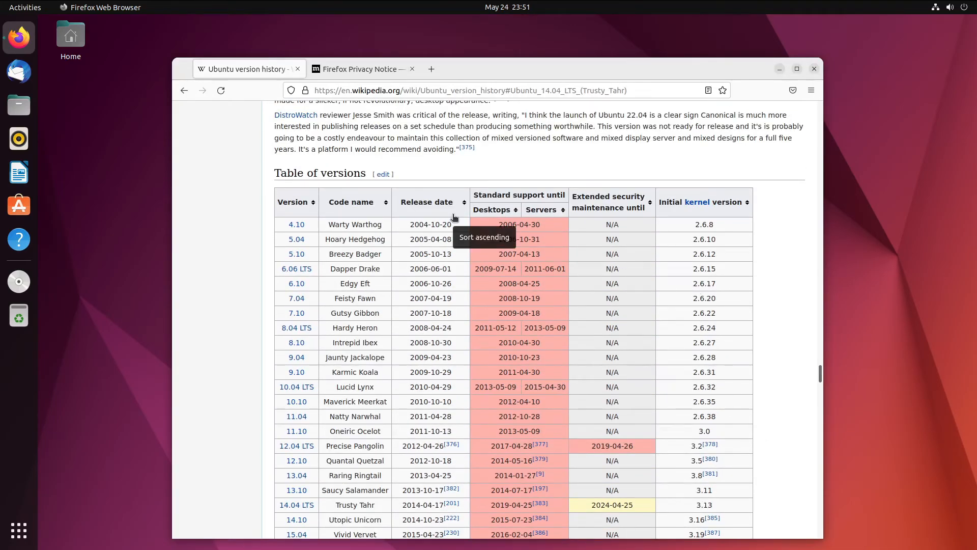
# Read the table of versions down to its newest releases, and close the version history and Firefox Privacy Notice pages
pyautogui.scroll(-4, 448, 229)
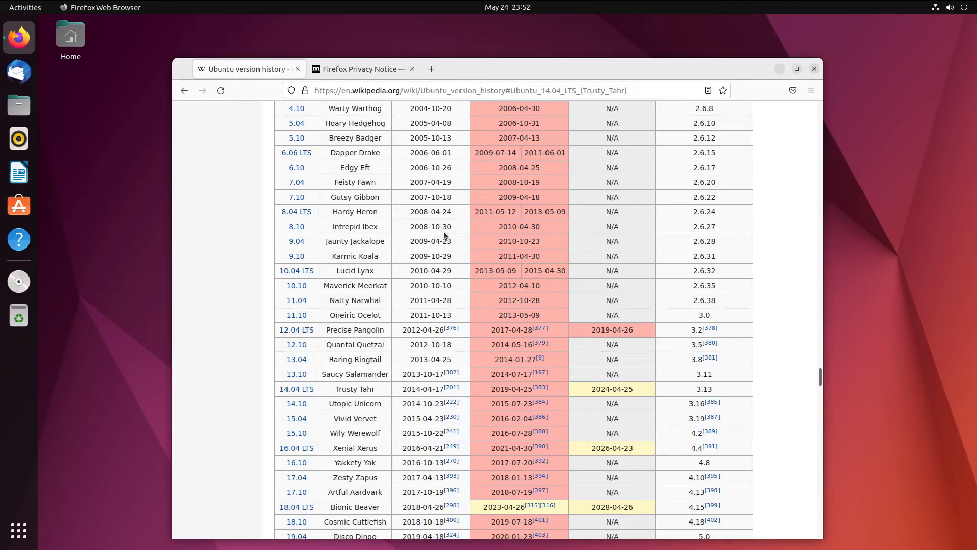
pyautogui.scroll(-5, 435, 237)
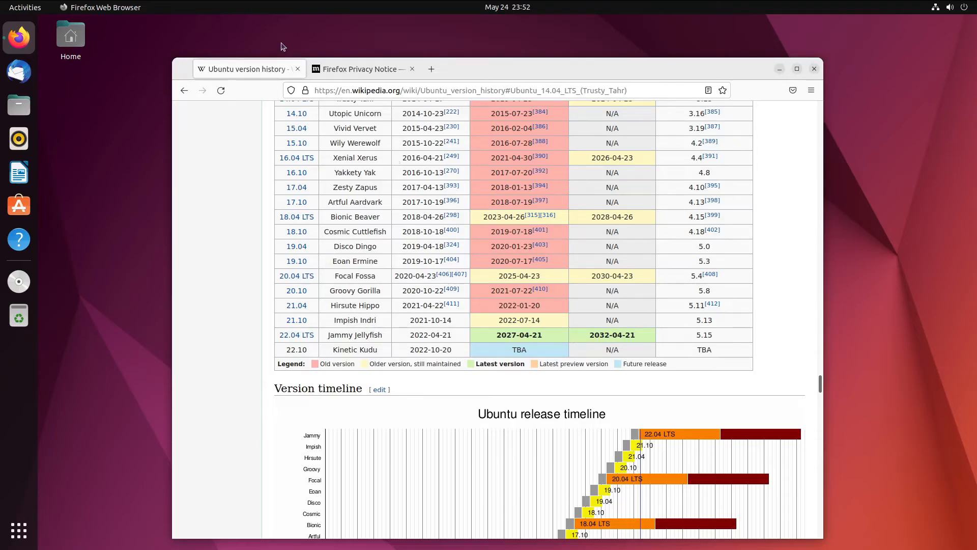
pyautogui.click(298, 68)
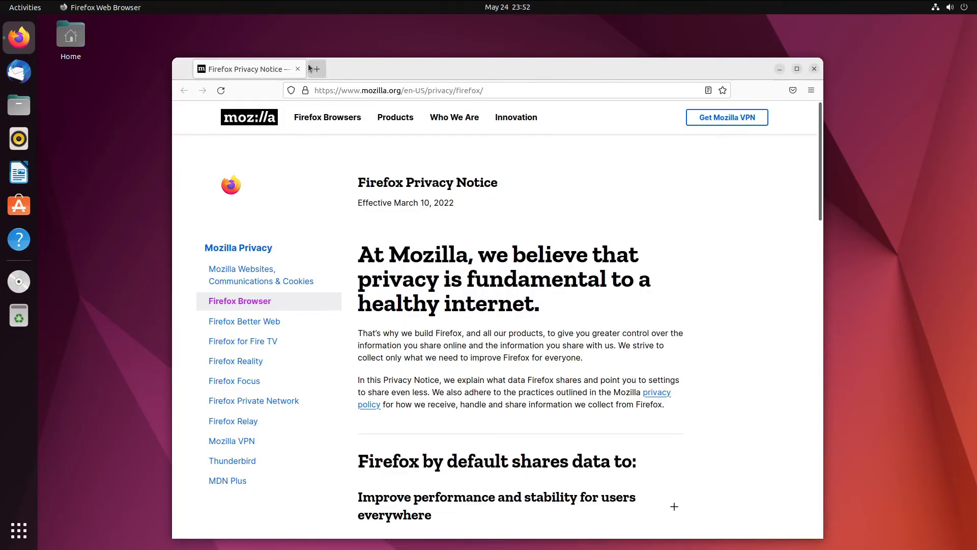
pyautogui.click(298, 69)
pyautogui.moveTo(333, 57)
pyautogui.mouseDown()
pyautogui.moveTo(456, 160)
pyautogui.moveTo(465, 155)
pyautogui.mouseUp()
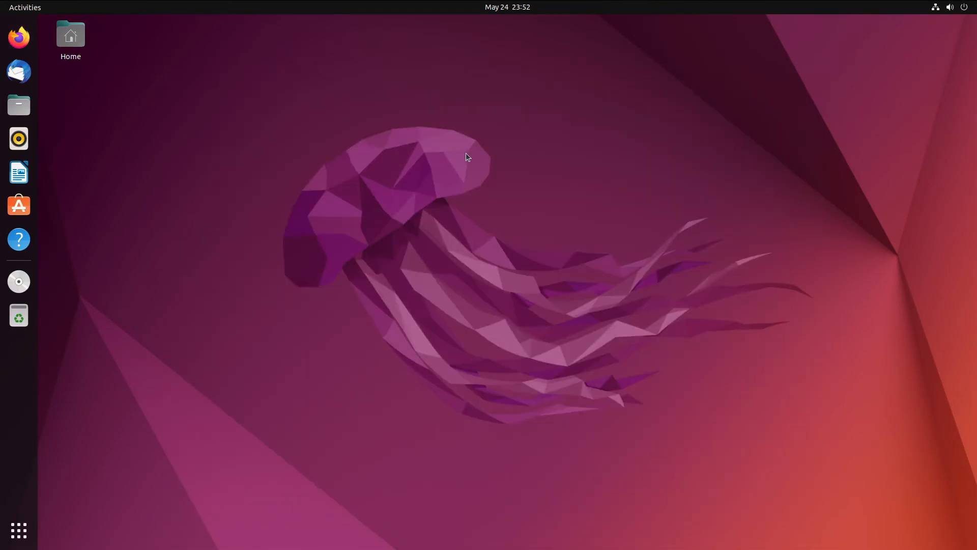
# Launch the Terminal from the application overview to show its window, and close it again
pyautogui.click(15, 531)
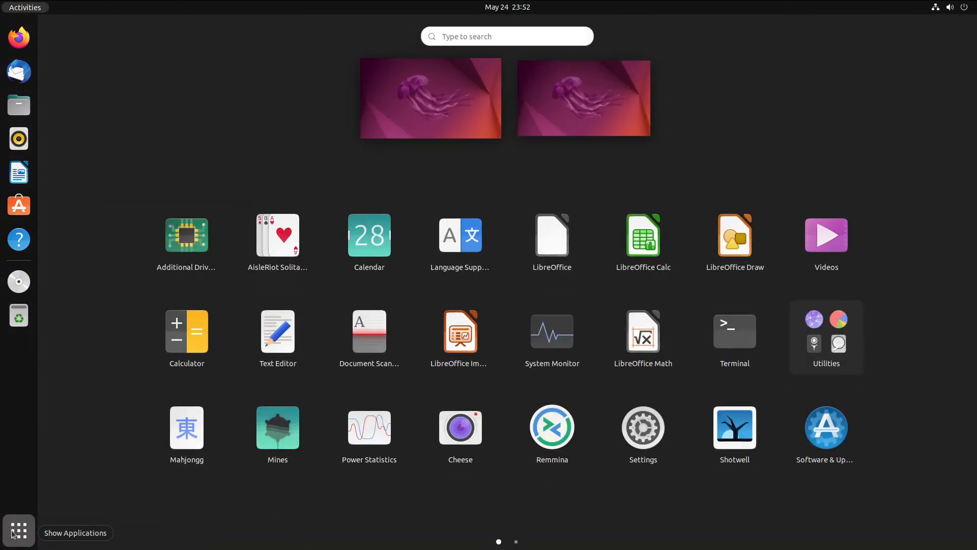
pyautogui.click(29, 535)
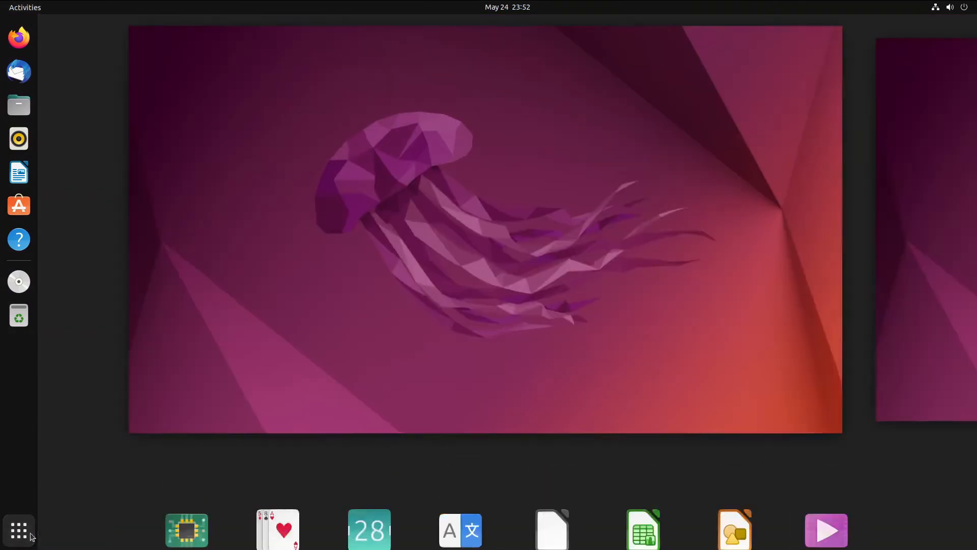
pyautogui.click(30, 534)
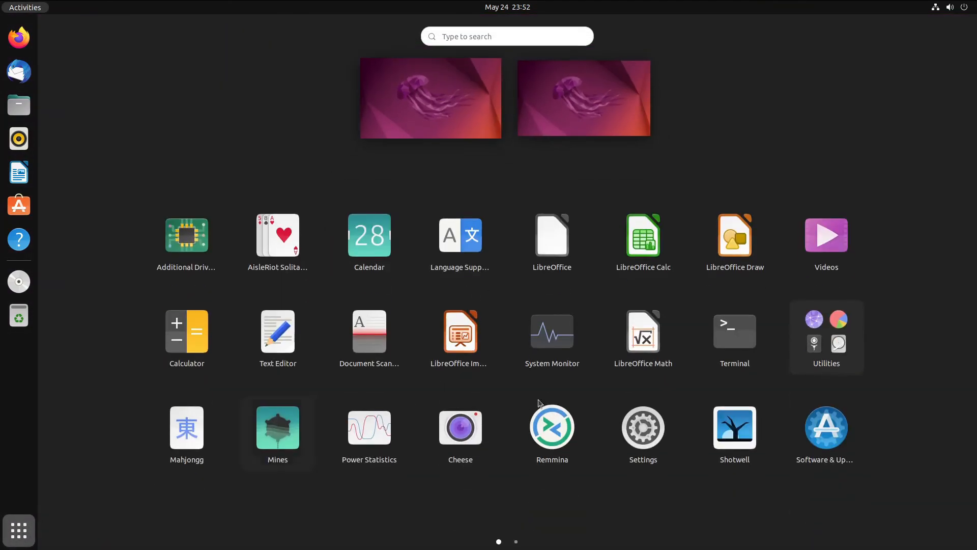
pyautogui.click(760, 349)
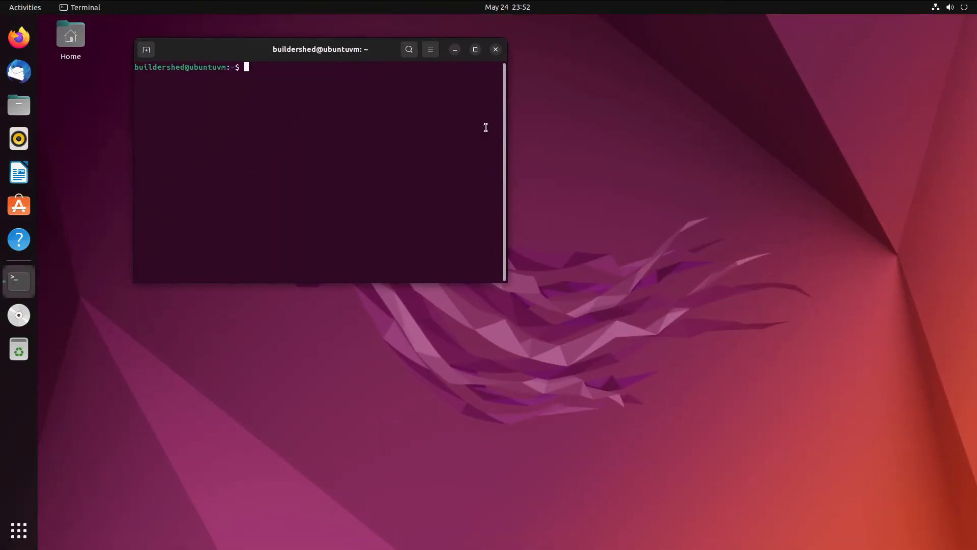
pyautogui.click(495, 49)
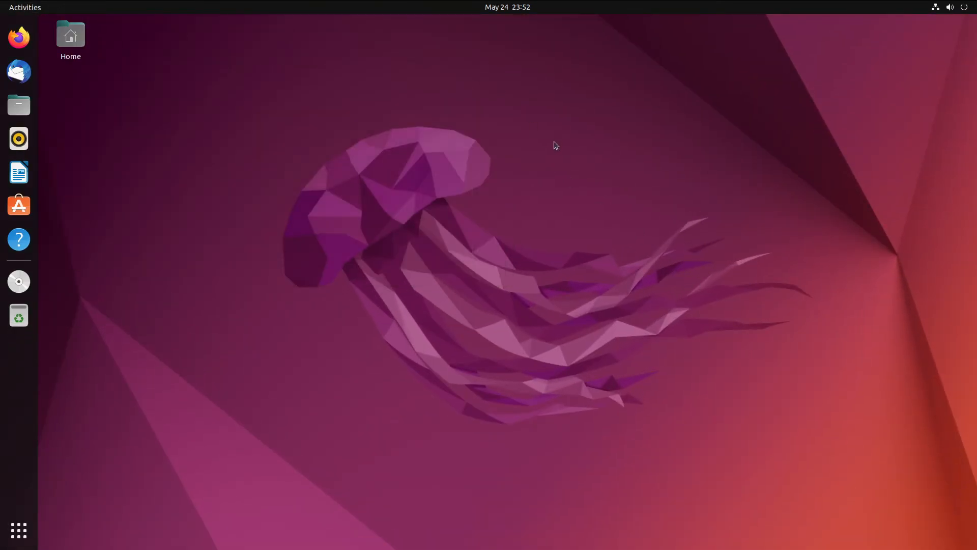
pyautogui.moveTo(556, 145); pyautogui.dragTo(406, 295)
pyautogui.moveTo(253, 88); pyautogui.dragTo(849, 468)
# Look over the installed applications and workspace previews in the application overview, and return to the empty desktop
pyautogui.click(33, 518)
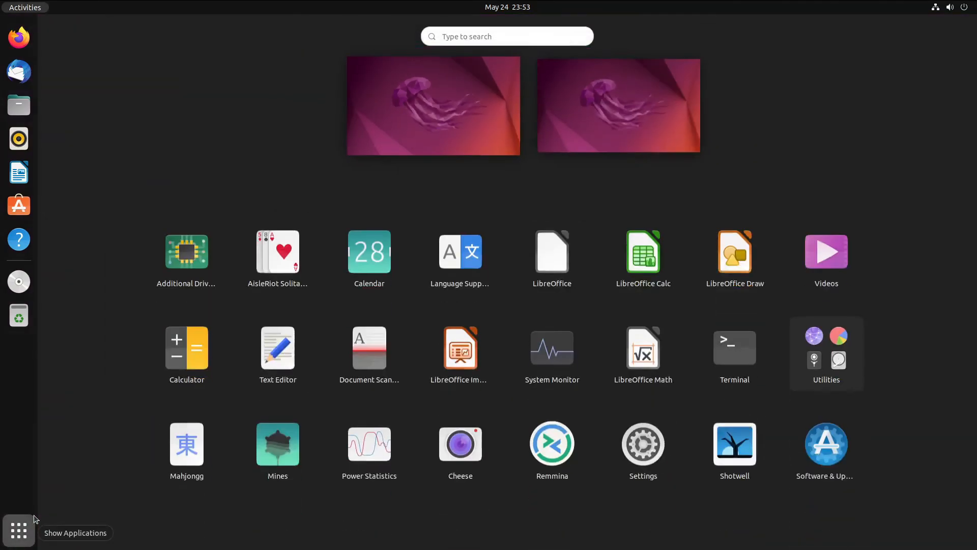
pyautogui.click(33, 518)
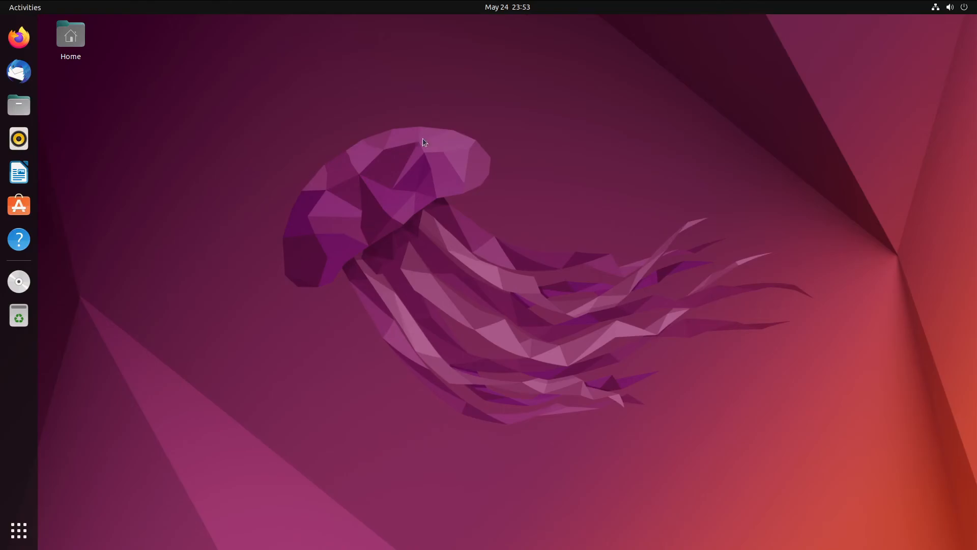
pyautogui.moveTo(494, 2)
pyautogui.click(18, 529)
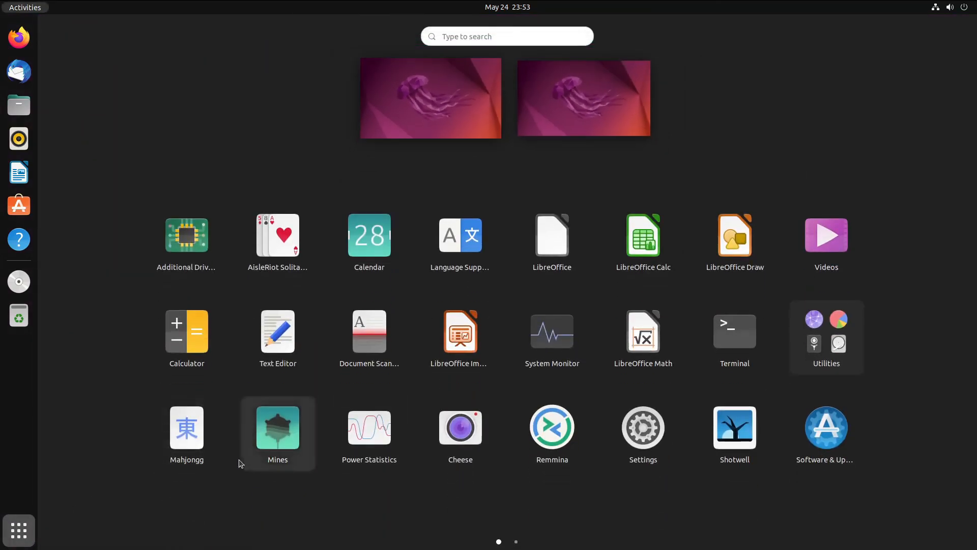
pyautogui.click(408, 97)
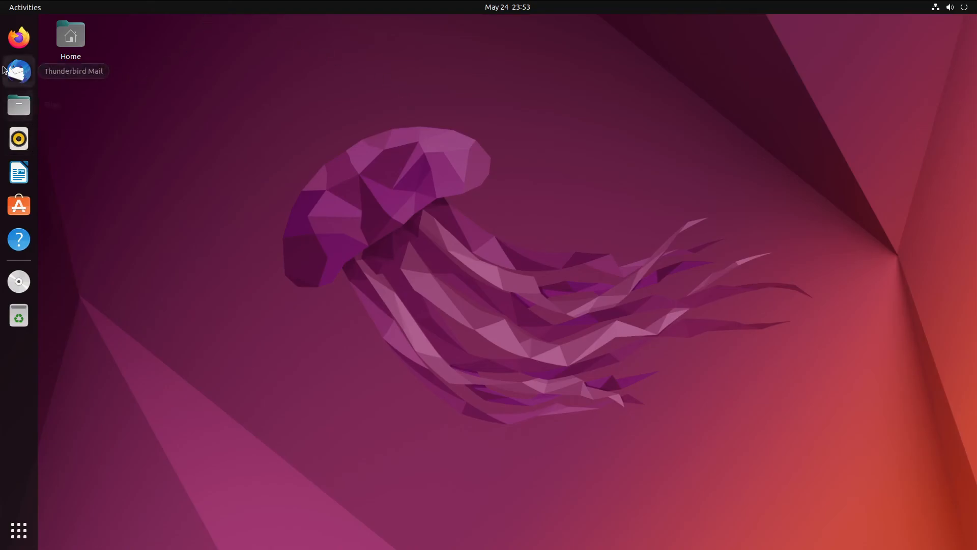
pyautogui.click(20, 532)
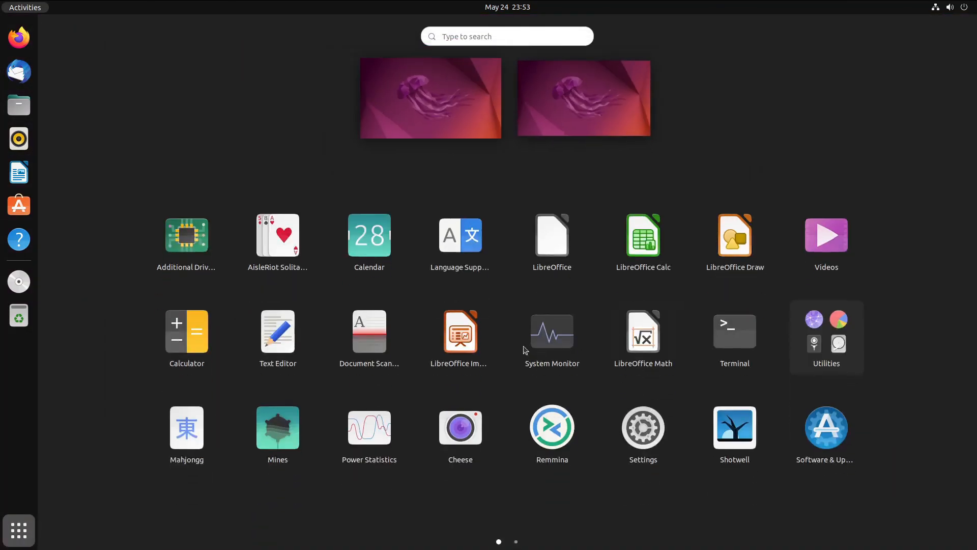
pyautogui.scroll(-1, 560, 346)
pyautogui.scroll(1, 622, 343)
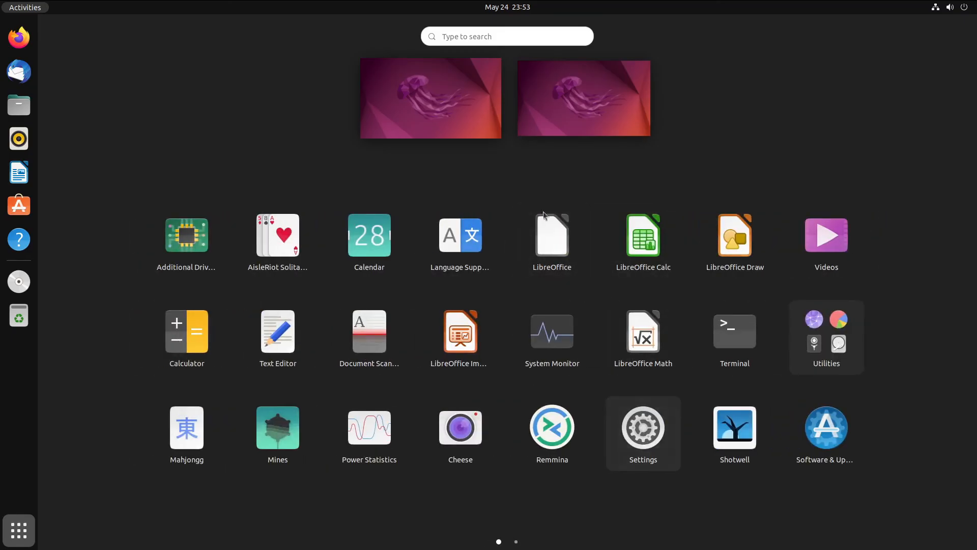
pyautogui.click(420, 81)
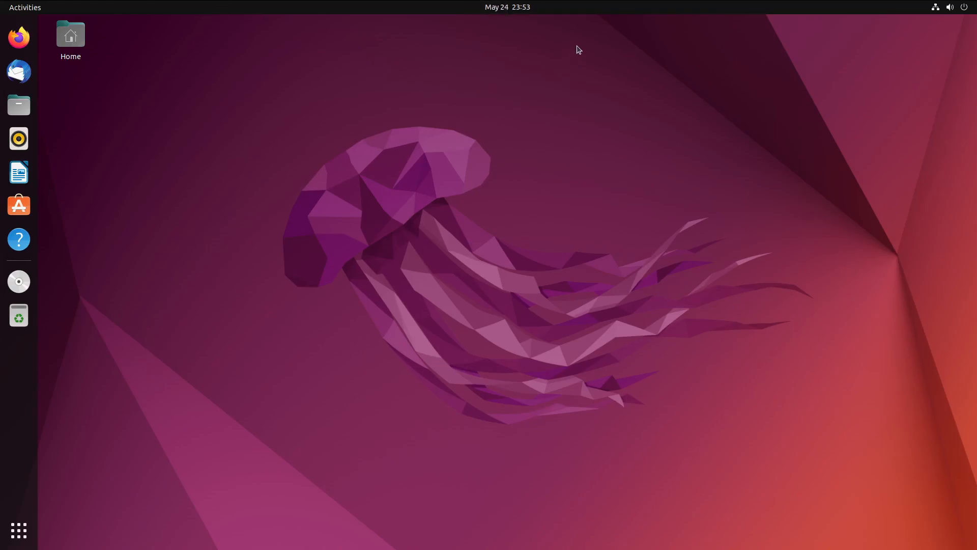
pyautogui.click(17, 523)
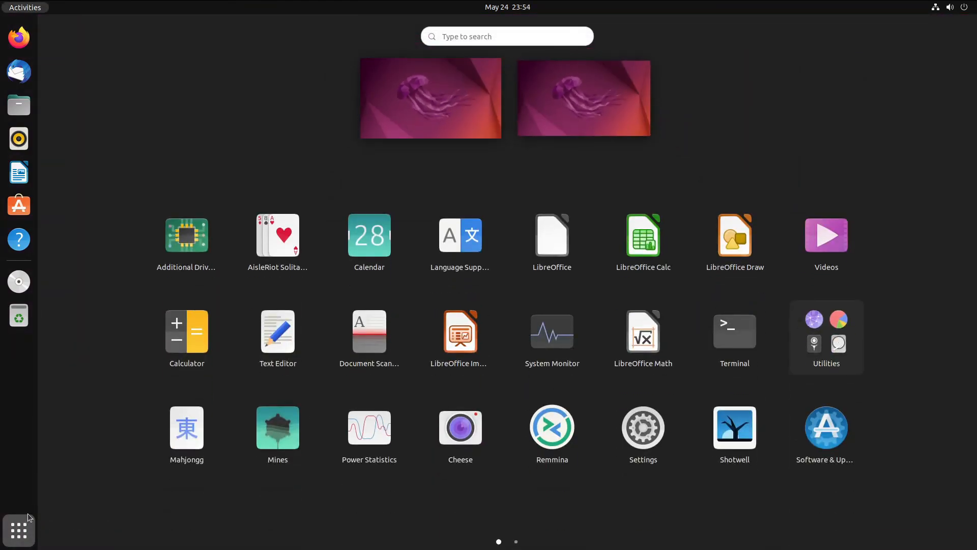
pyautogui.click(30, 518)
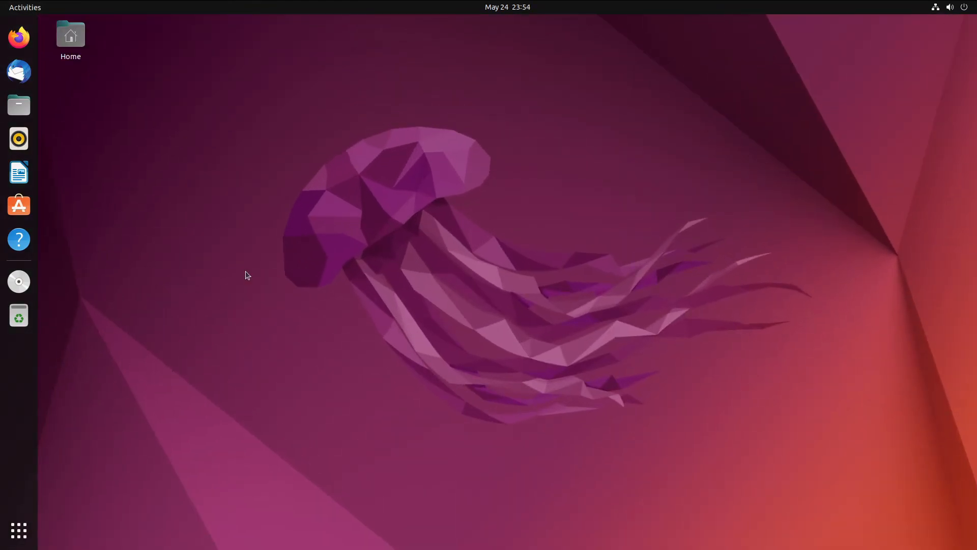